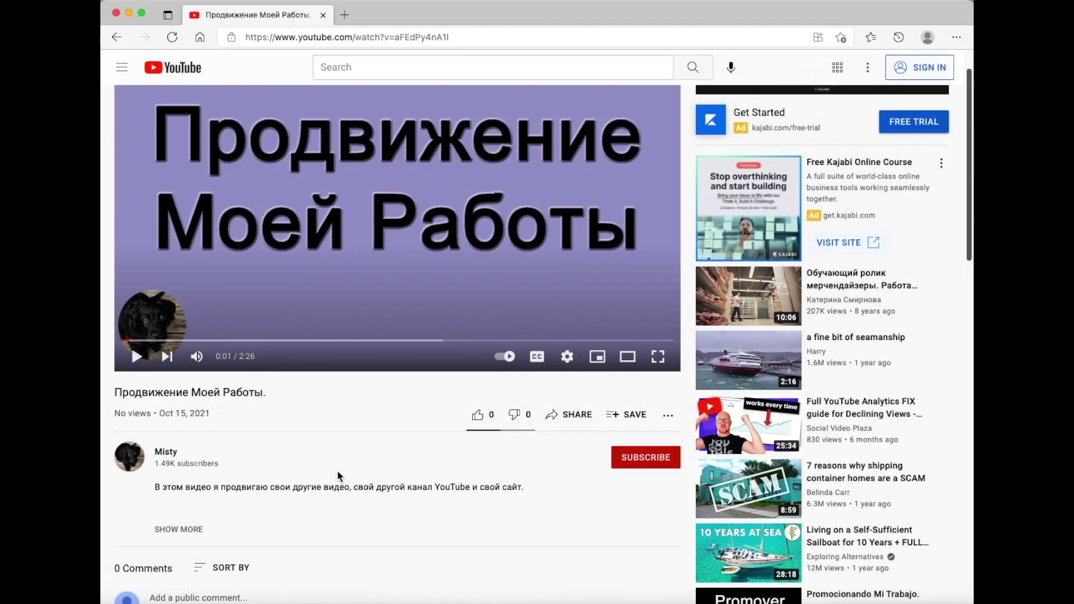
- Expand the YouTube video's description to examine the links to the other channel and the website
click(190, 530)
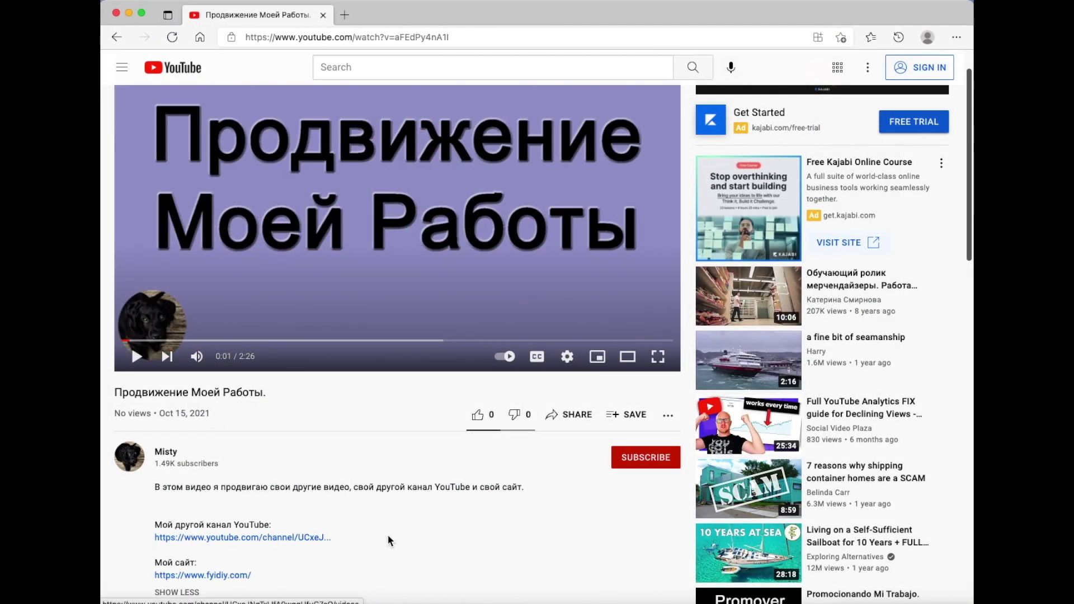
scroll(403, 534, down, 2)
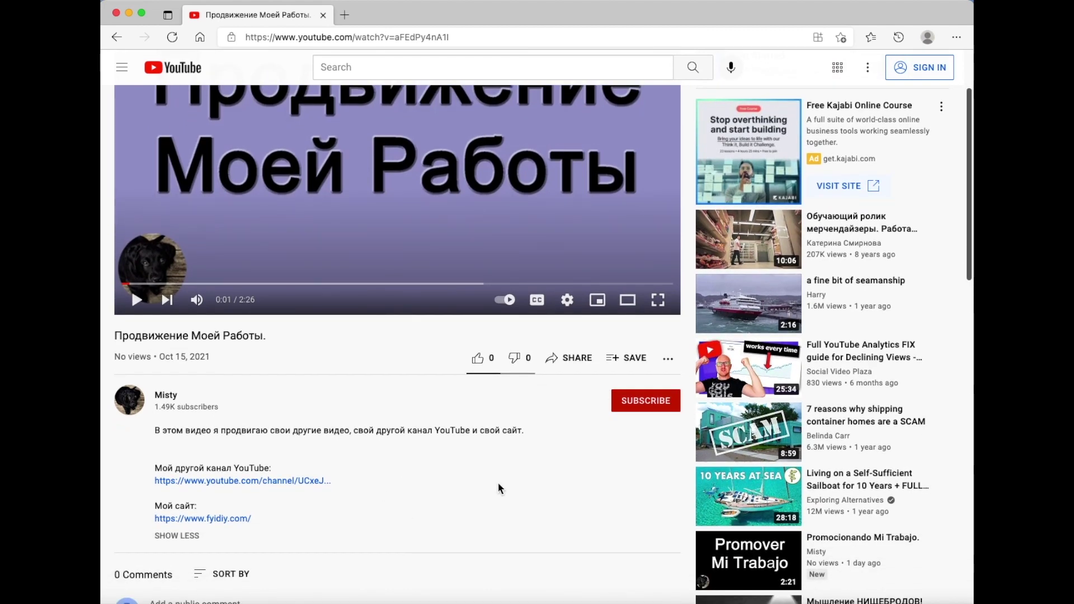
click(138, 414)
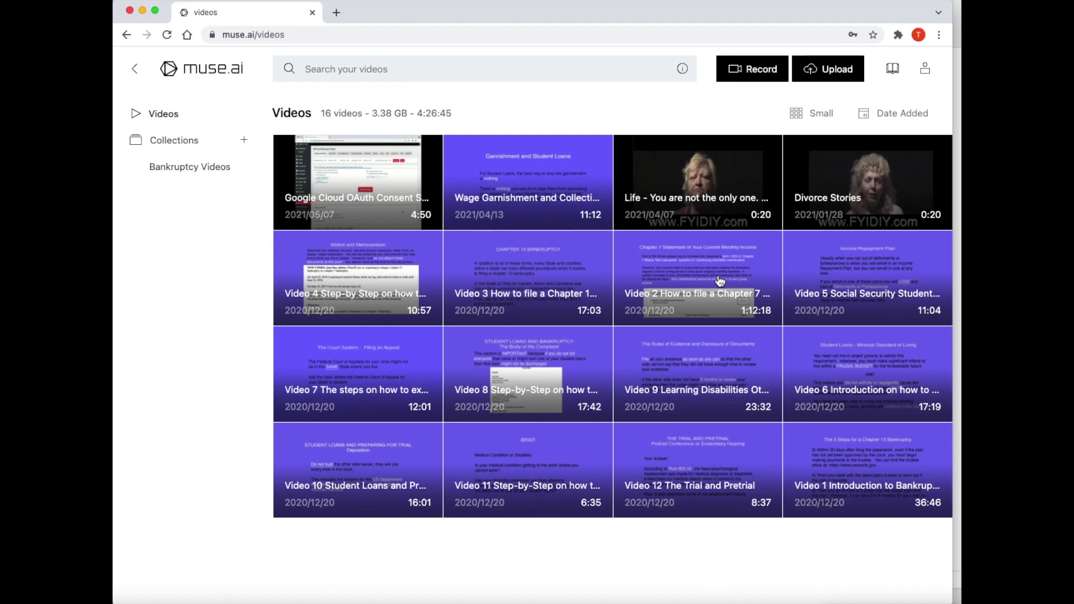
- Select the video "Life - You are not the only one." in the muse.ai library and set its visibility to Unlisted
mouse_move(752, 212)
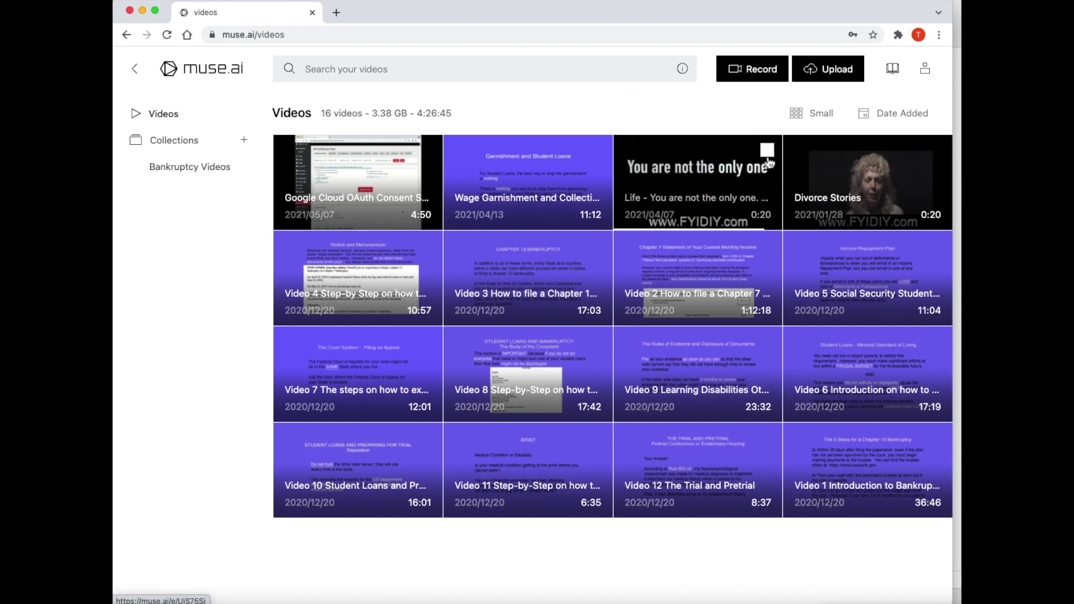
click(769, 156)
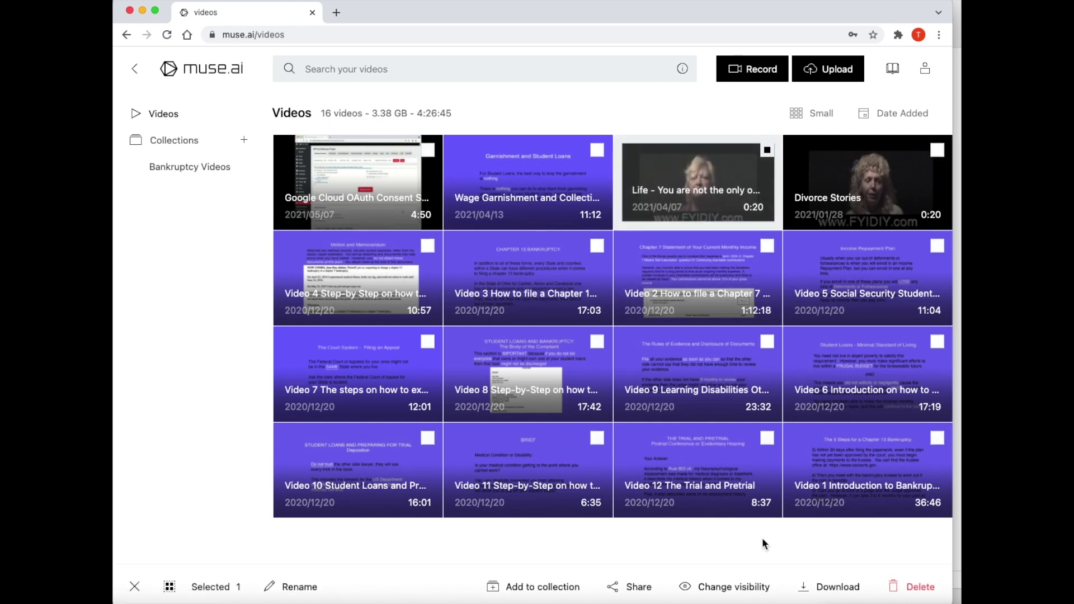
click(768, 597)
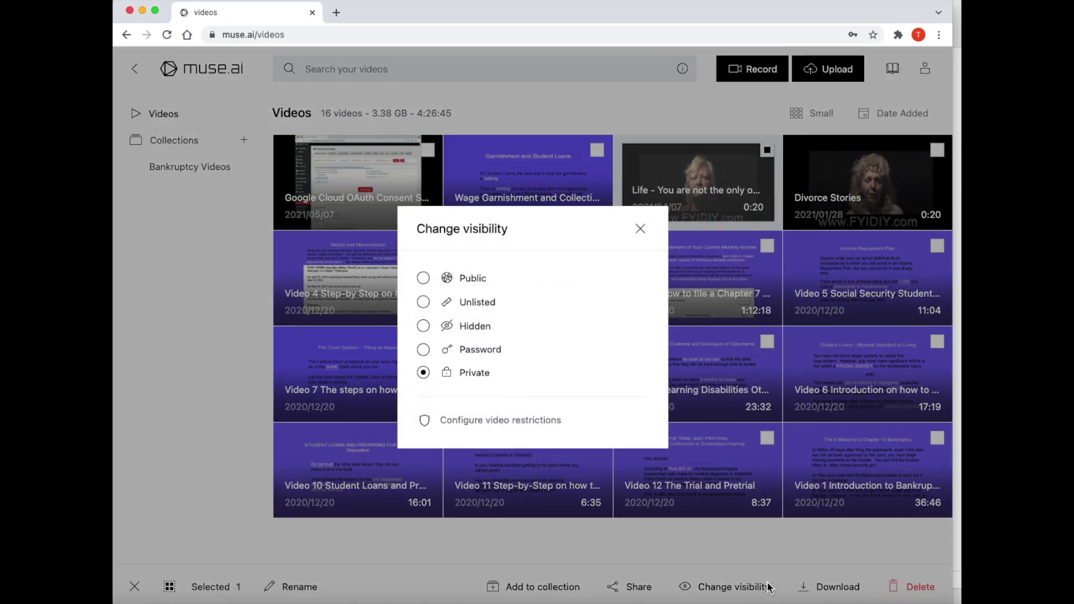
click(490, 312)
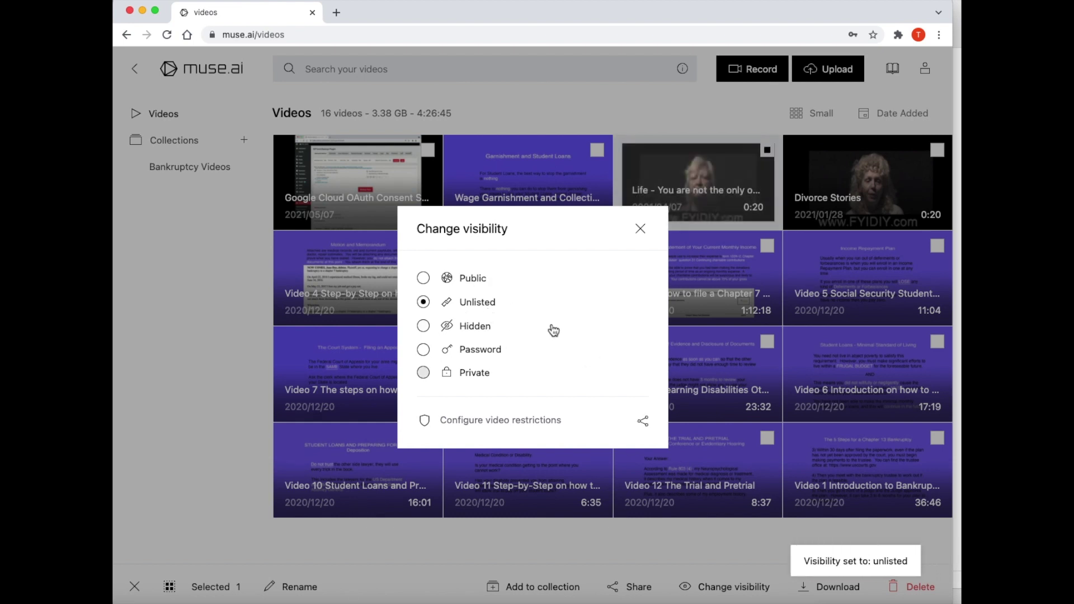
- Restrict embedding of the selected video to the domains diyfyi.com, *.diyfyi.com, fyidiy.com and *.fyidiy.com
click(540, 424)
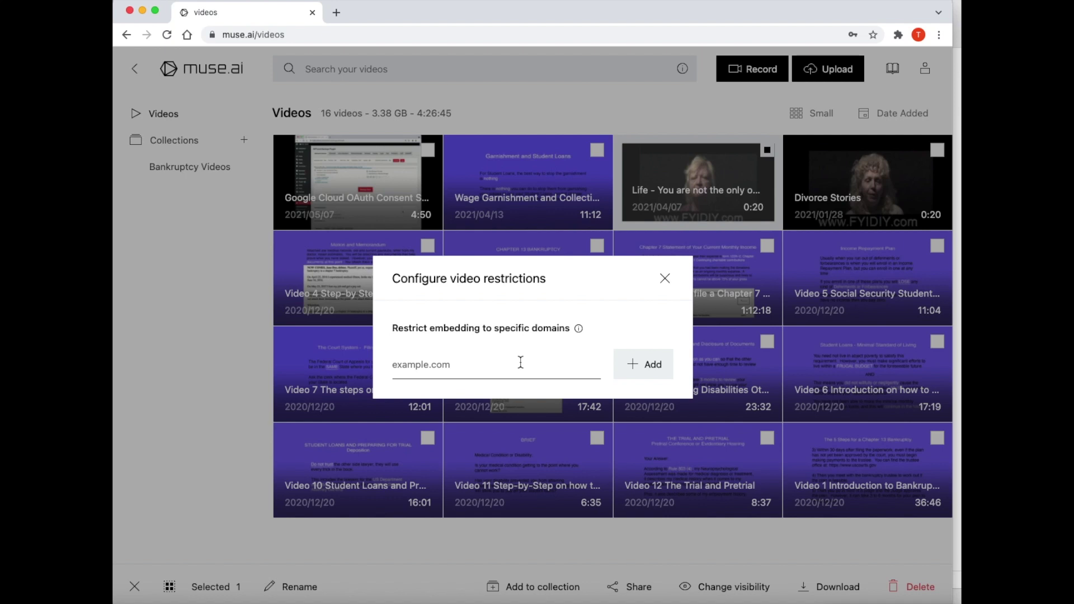
text(diyfyi.com)
click(663, 370)
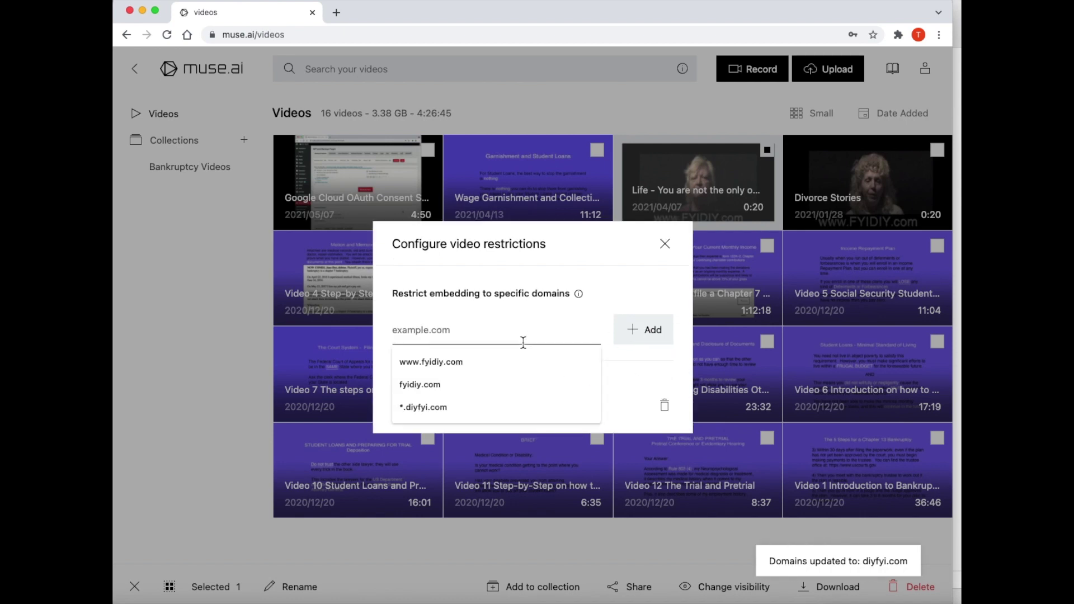
text(*.diyfy)
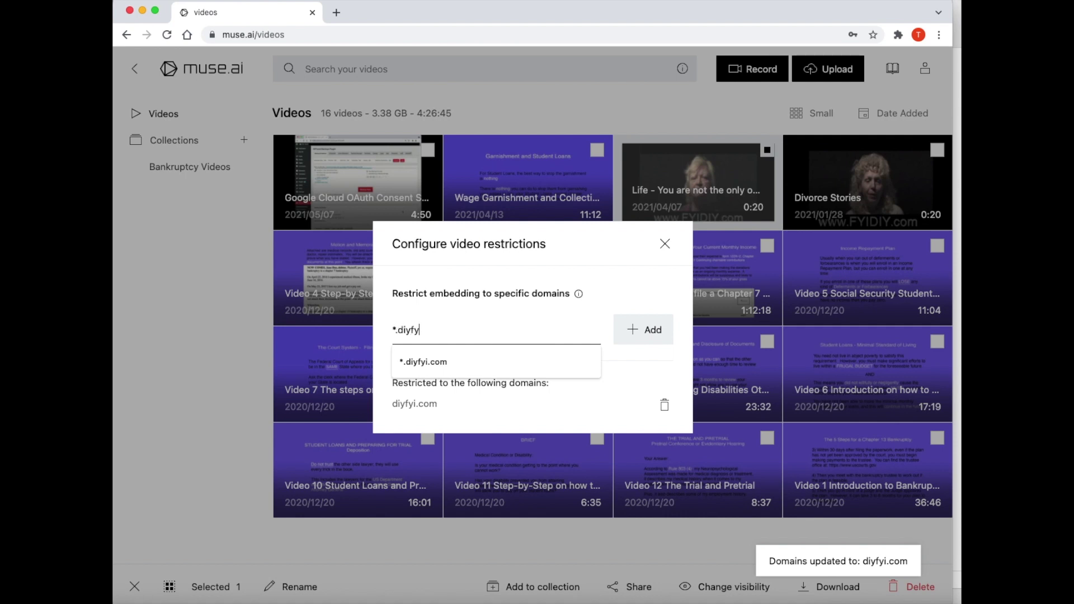
text(i.com)
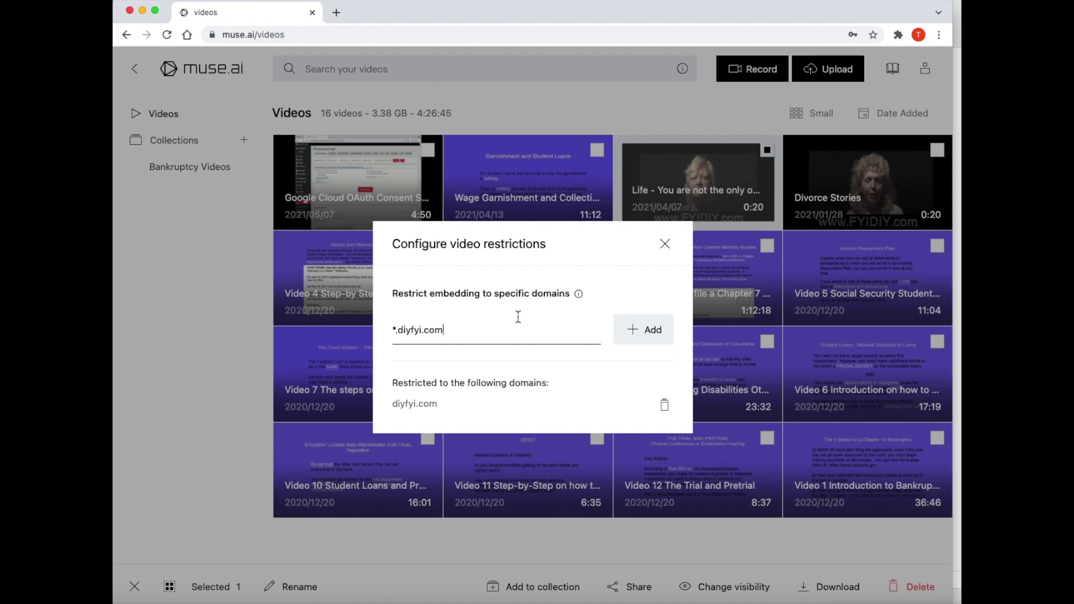
click(641, 329)
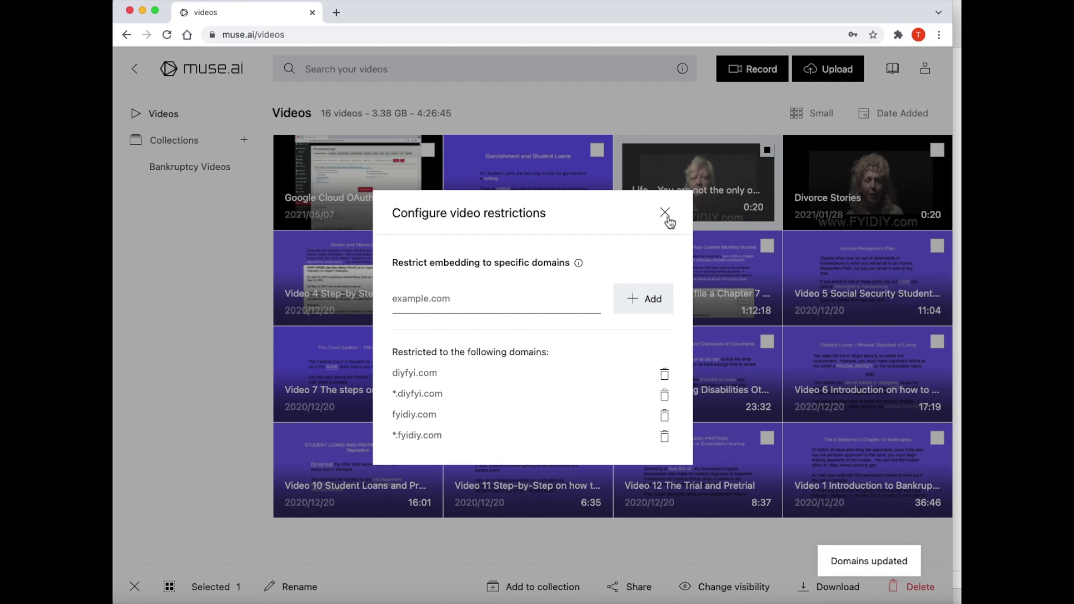
click(665, 213)
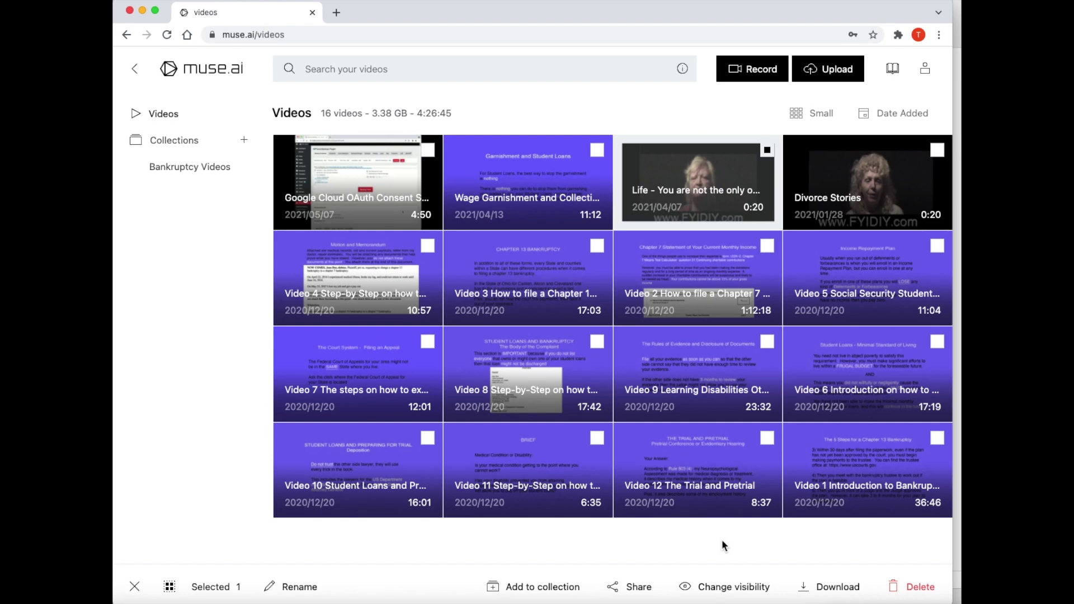
- Share the selected video with the Video only layout and open its embed code options
click(638, 590)
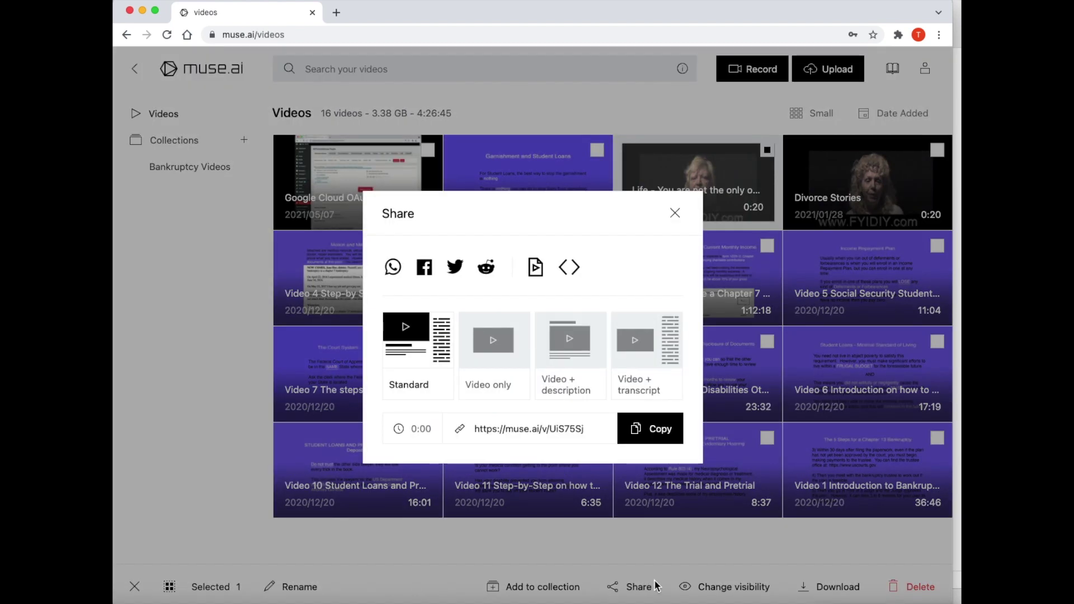
click(520, 356)
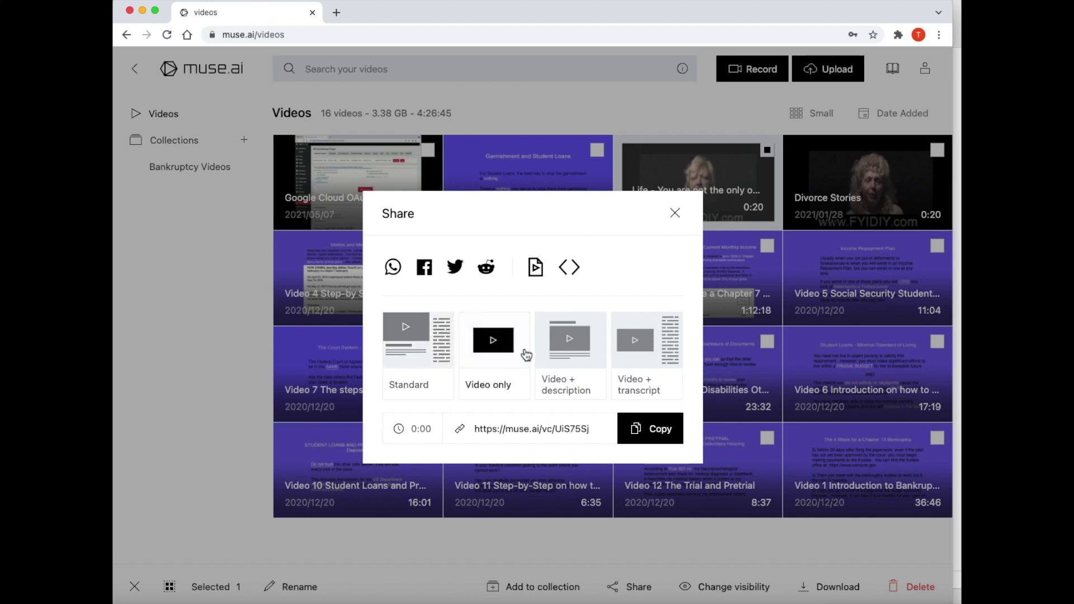
click(582, 274)
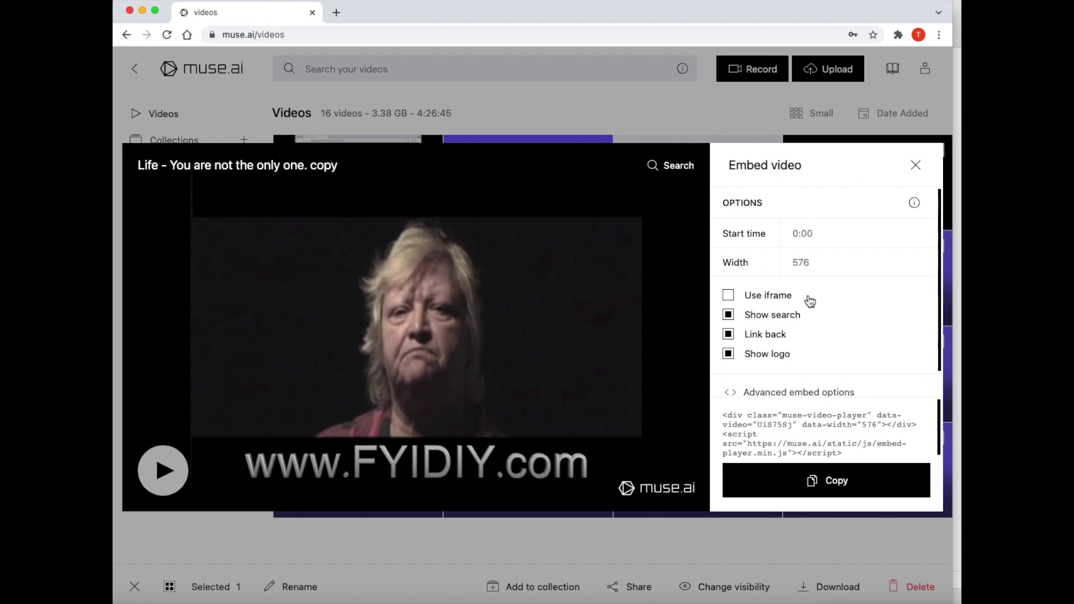
click(729, 296)
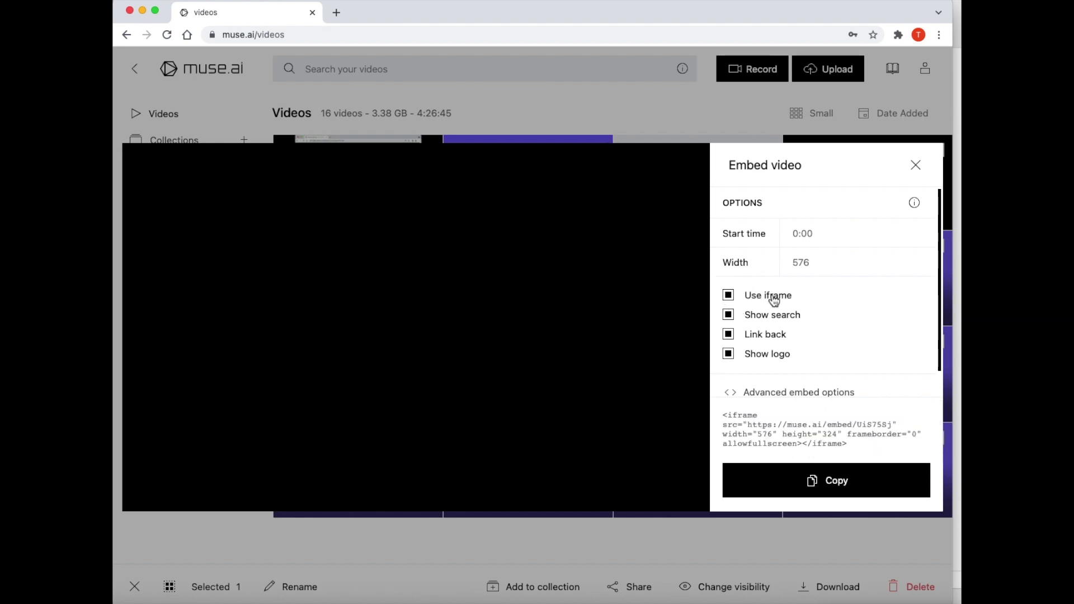
click(735, 299)
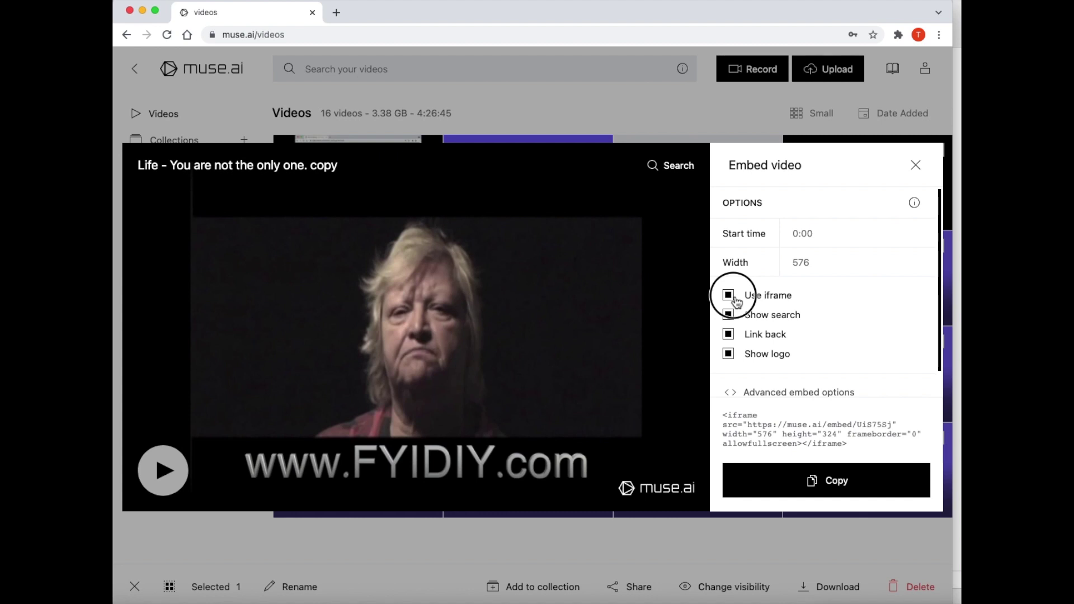
click(736, 302)
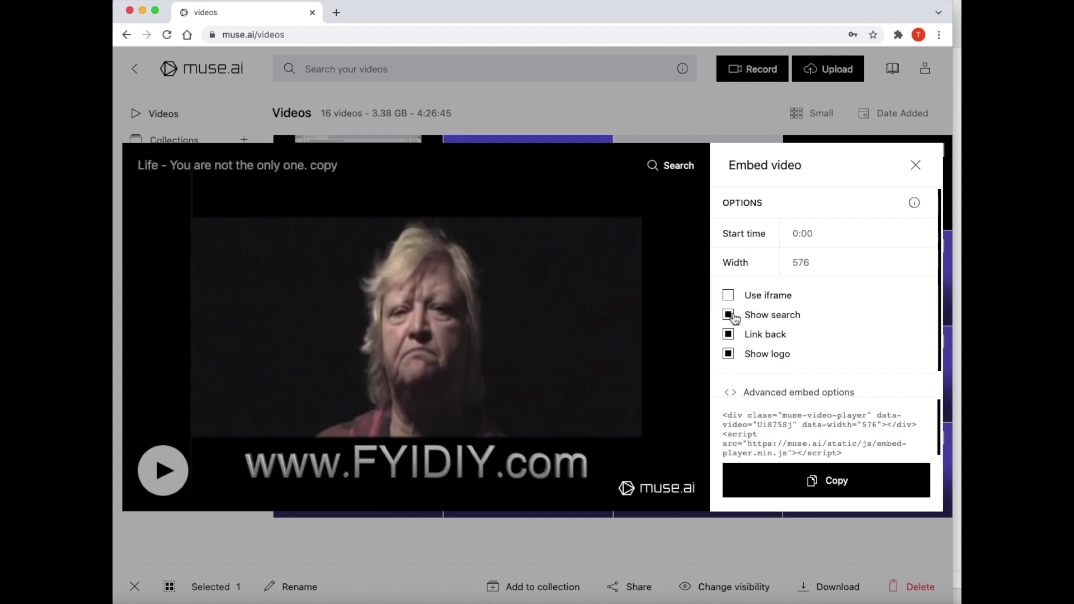
- Turn off Show search, Link back and Show logo for the embedded player, and copy the resulting embed code
click(730, 315)
click(729, 336)
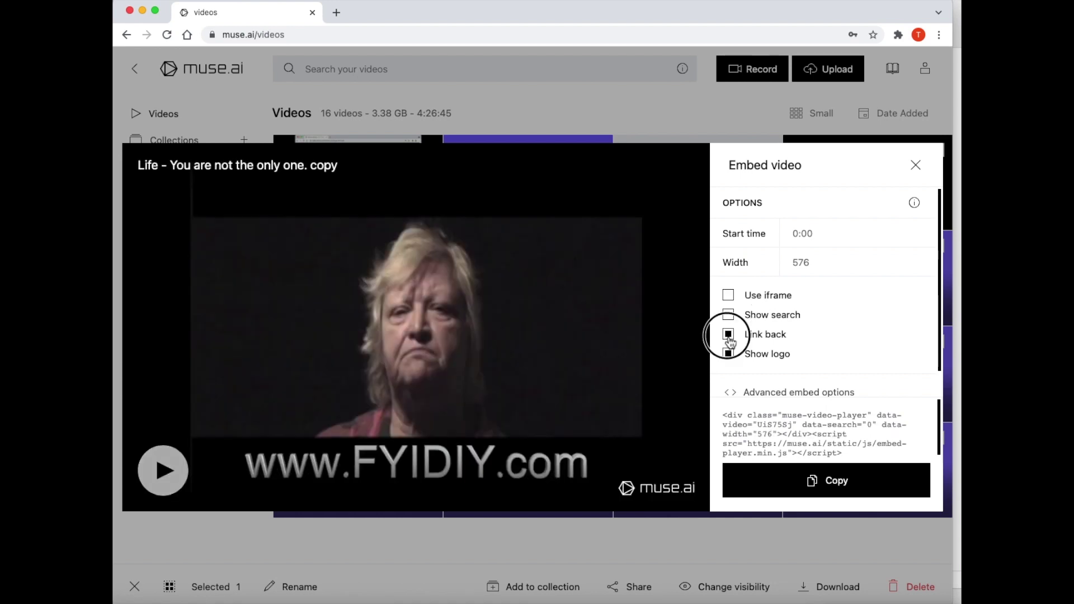
click(728, 334)
click(728, 354)
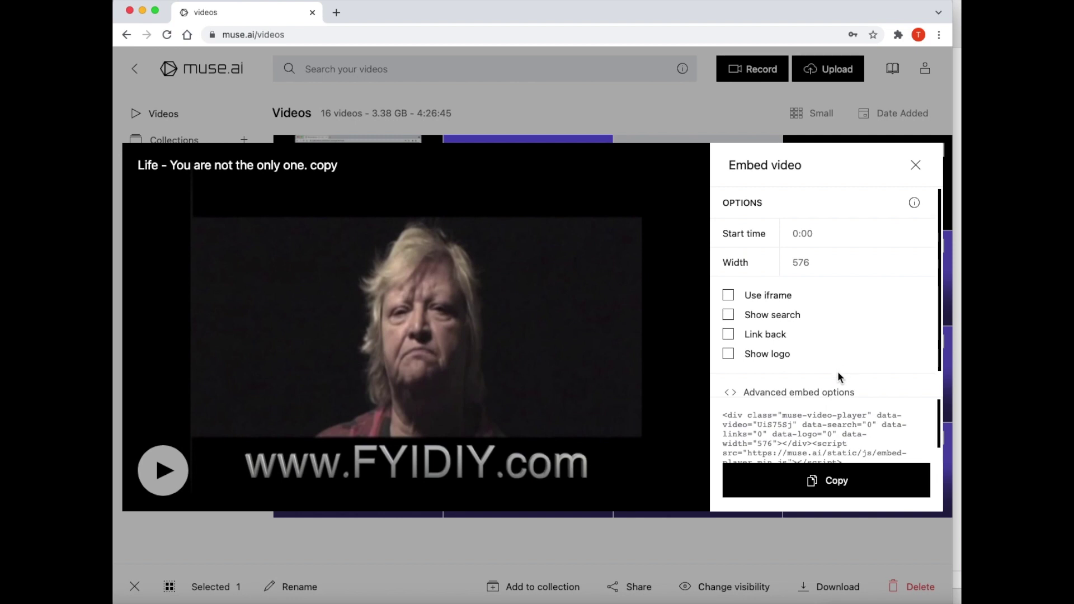
click(821, 490)
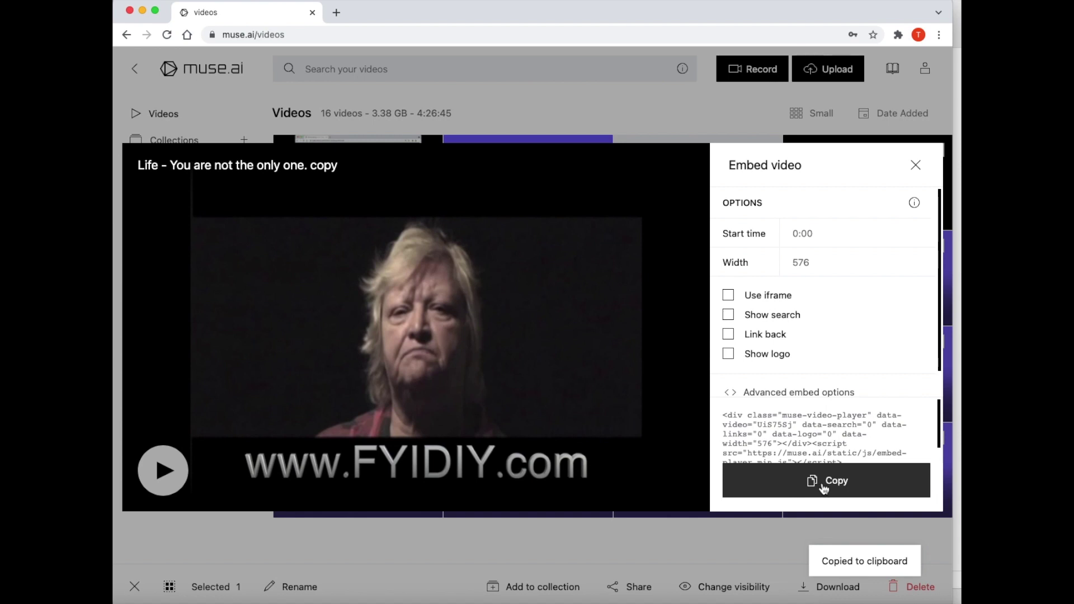
- Switch to the blank Word document and paste the copied embed code on its third line
click(396, 597)
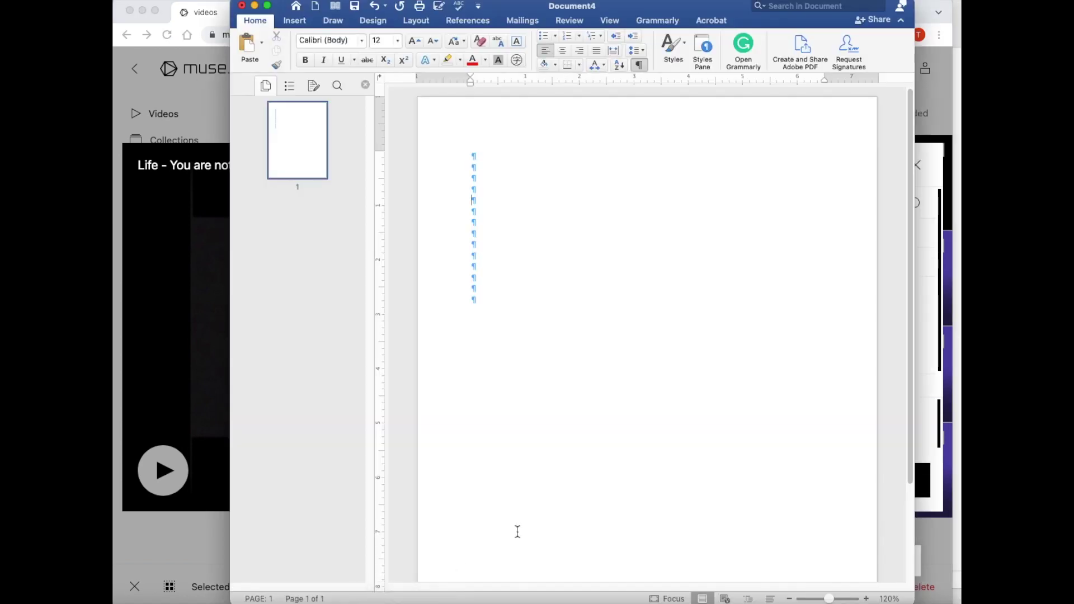
click(490, 179)
right_click(491, 179)
click(520, 212)
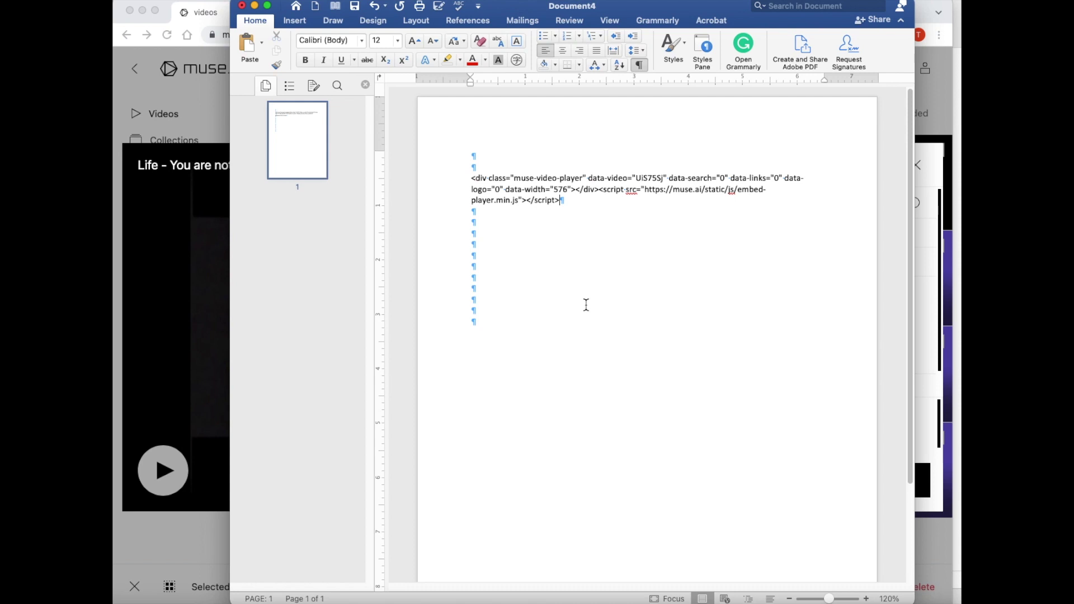
- Return to muse.ai in the browser and close the video's embed options
click(190, 546)
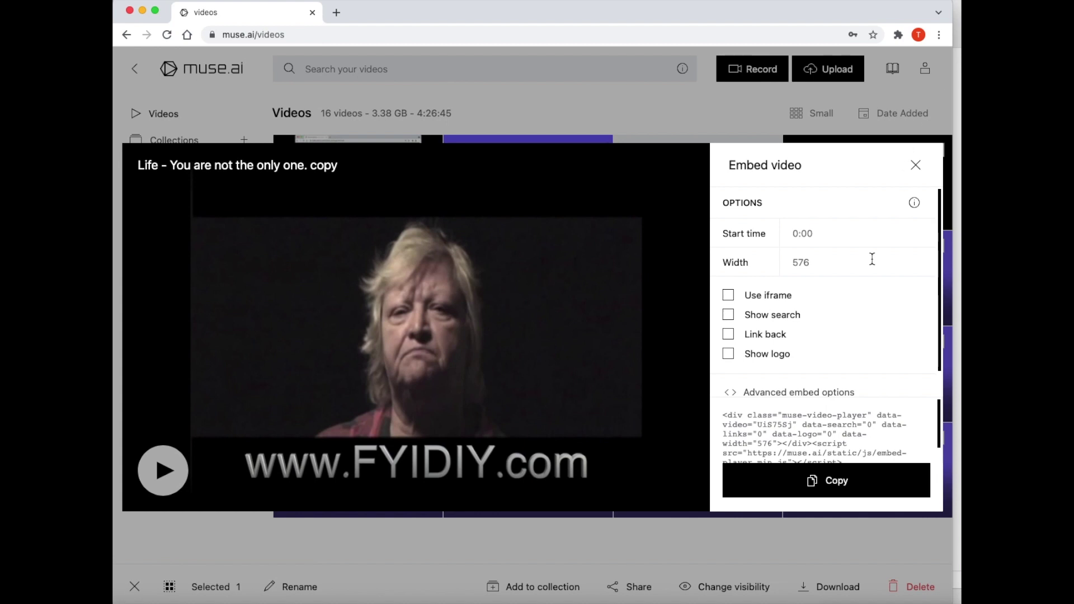
click(919, 171)
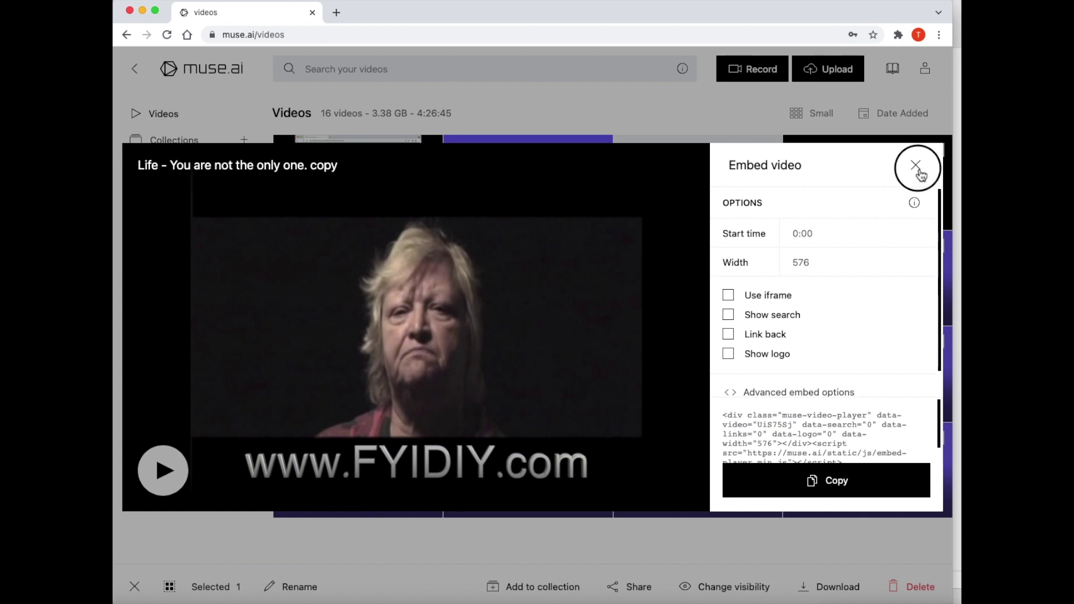
click(920, 171)
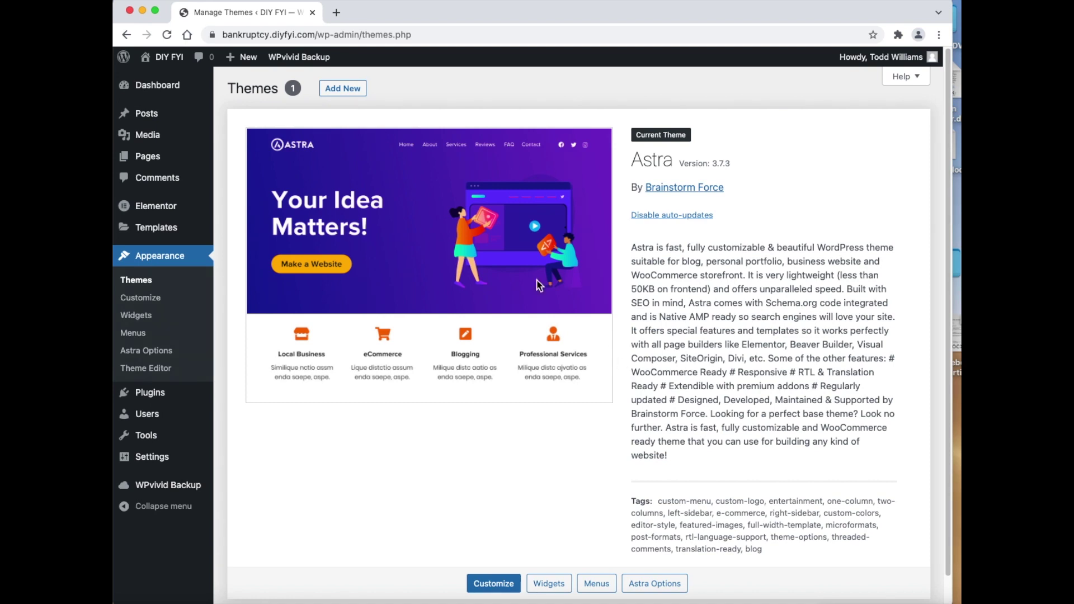
- Start adding a new theme to the WordPress site and search the theme catalogue for "video"
click(344, 88)
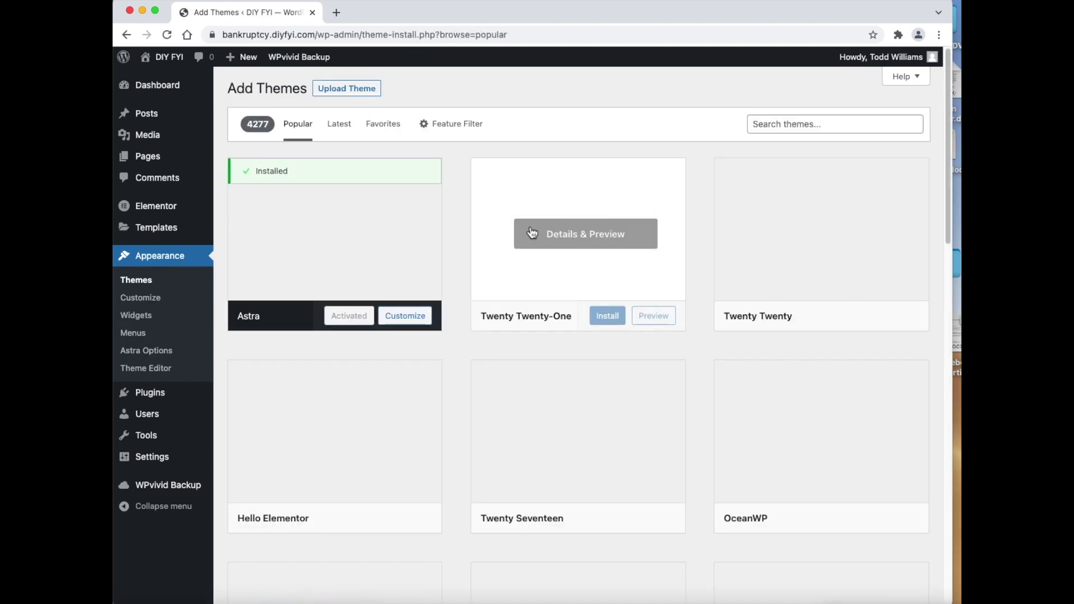
click(768, 125)
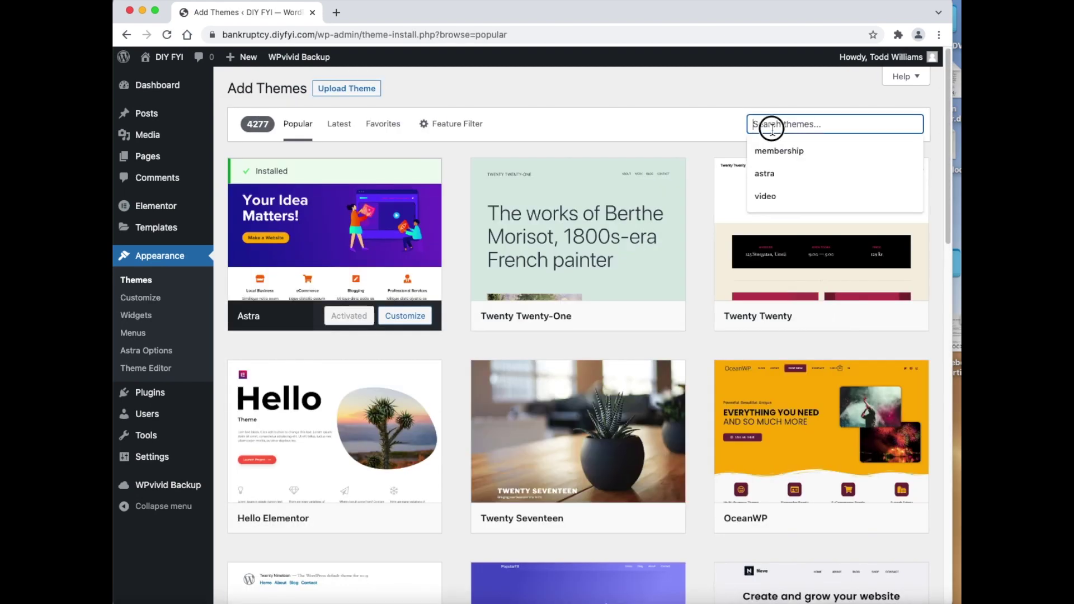
click(777, 203)
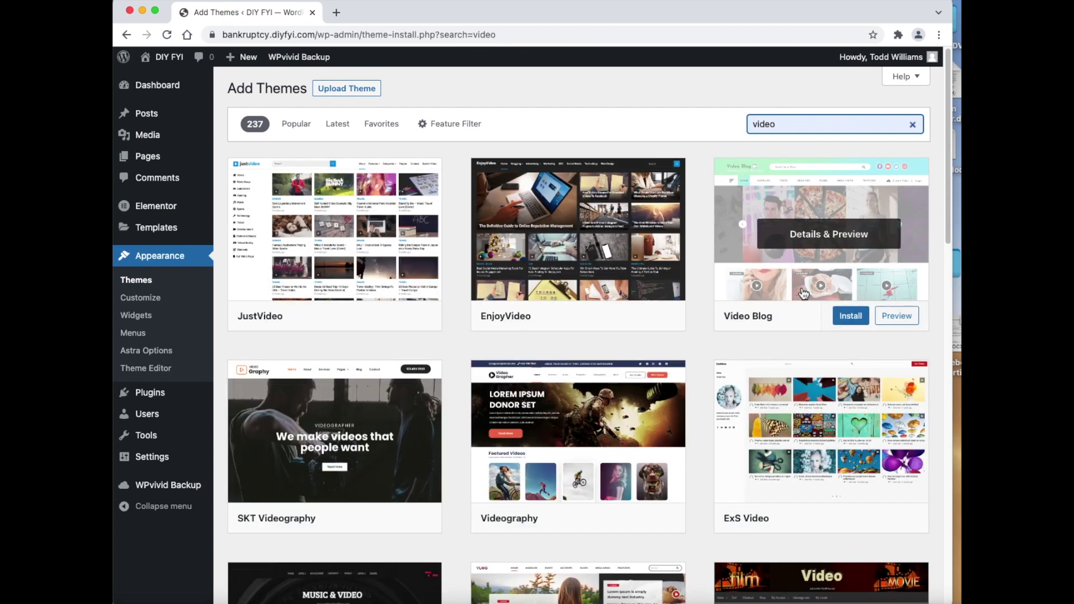
- Browse the video theme results to examine which designs could suit a video website
scroll(802, 293, down, 2)
scroll(805, 295, down, 20)
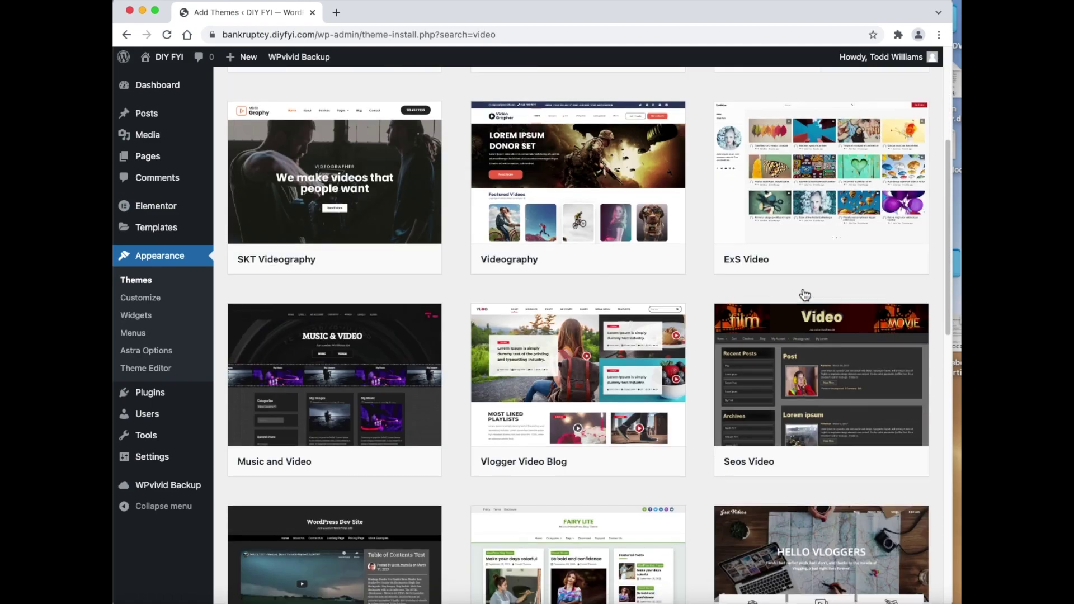
scroll(805, 294, down, 15)
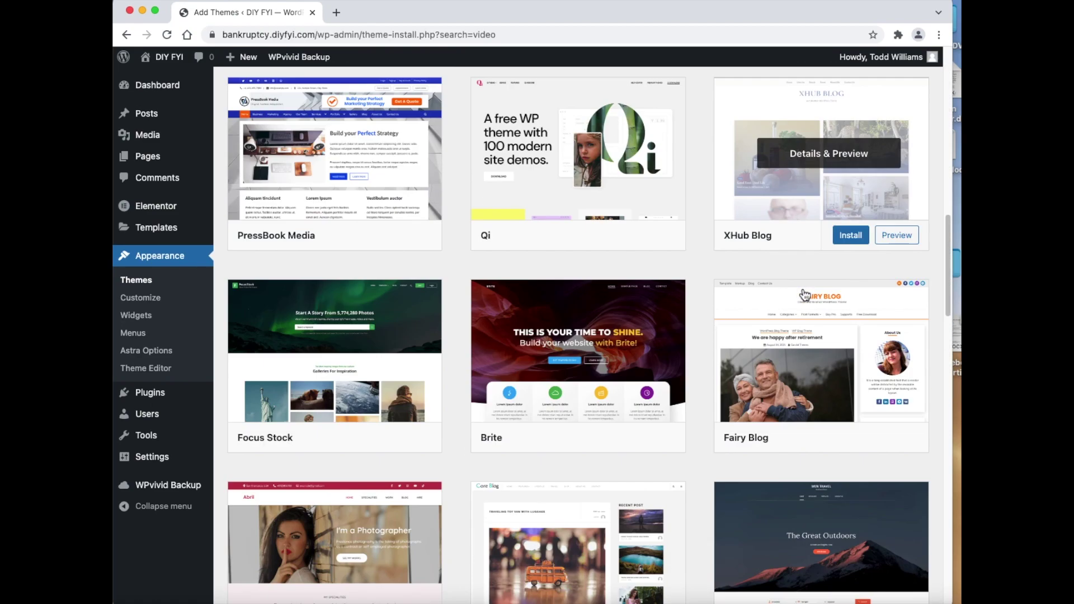
scroll(805, 295, down, 5)
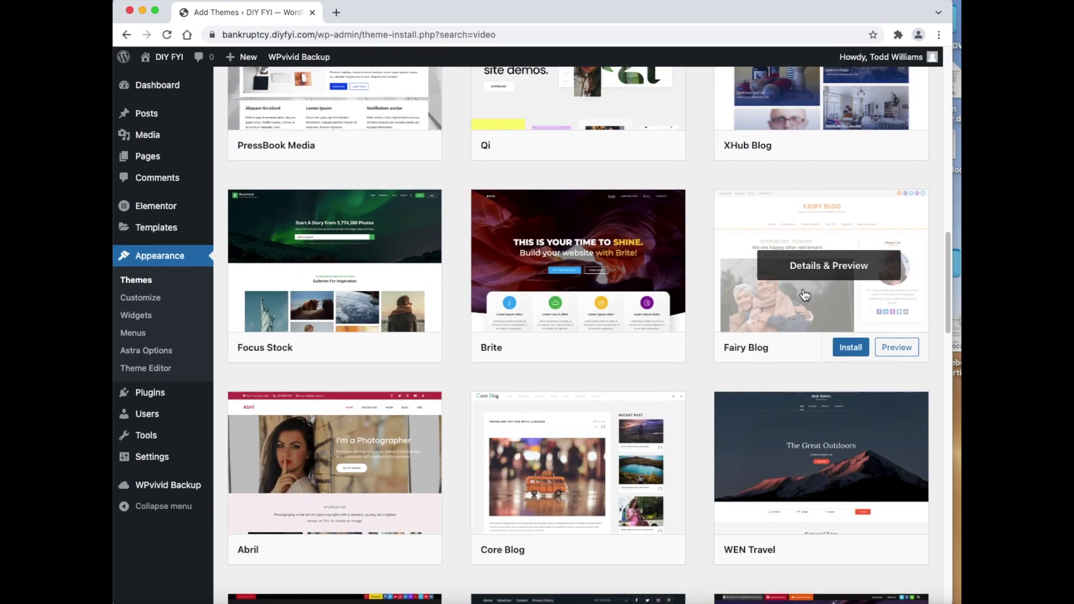
scroll(805, 295, down, 3)
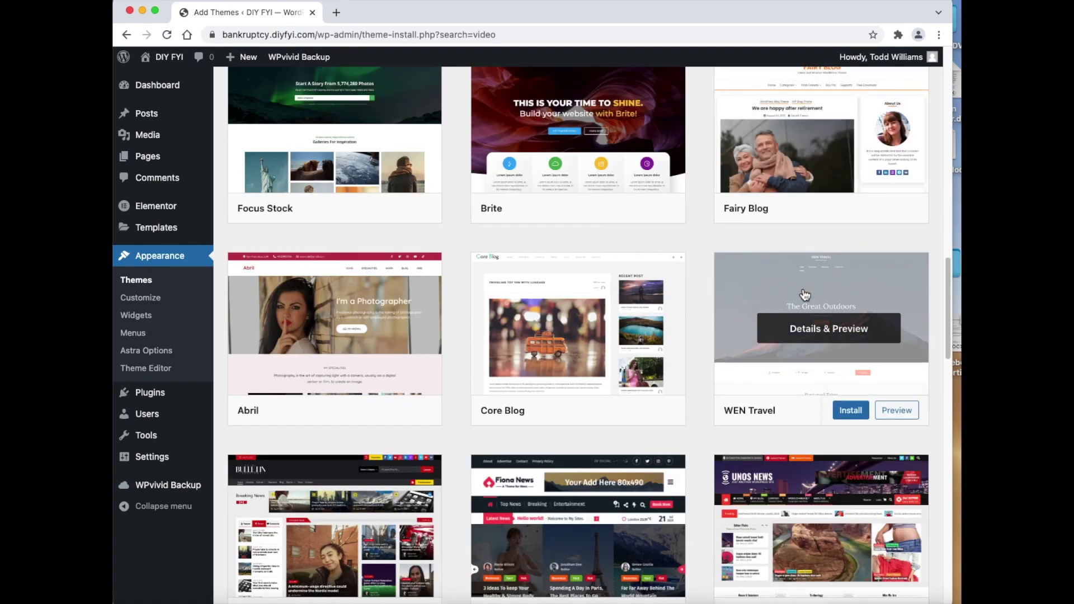
scroll(804, 293, down, 5)
scroll(801, 287, down, 7)
scroll(802, 291, down, 1)
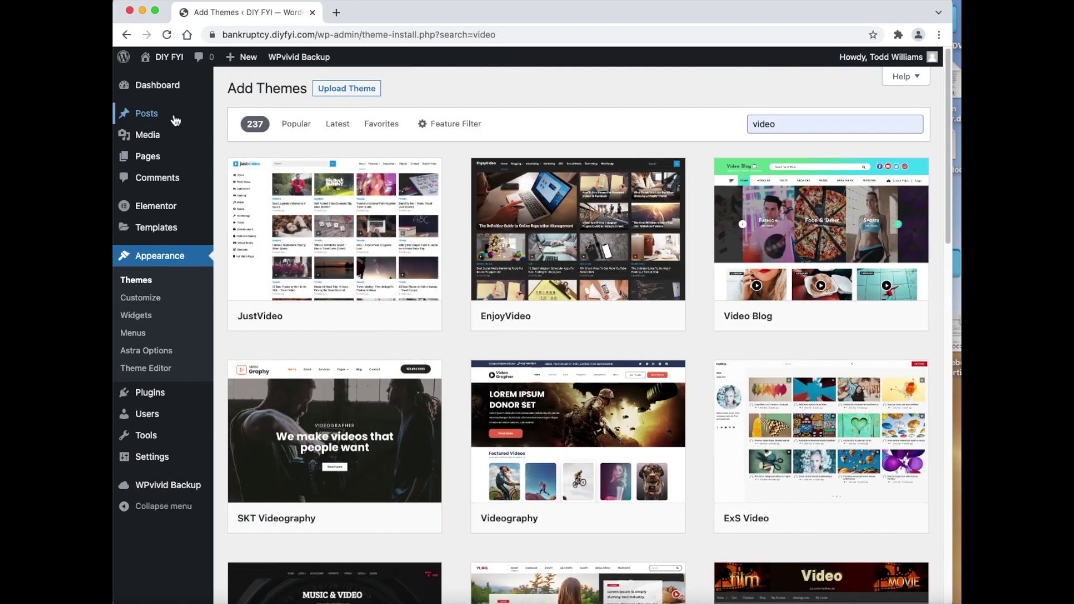
- Start a new WordPress post, dismiss the backup notice and title the post "Test Video."
mouse_move(174, 116)
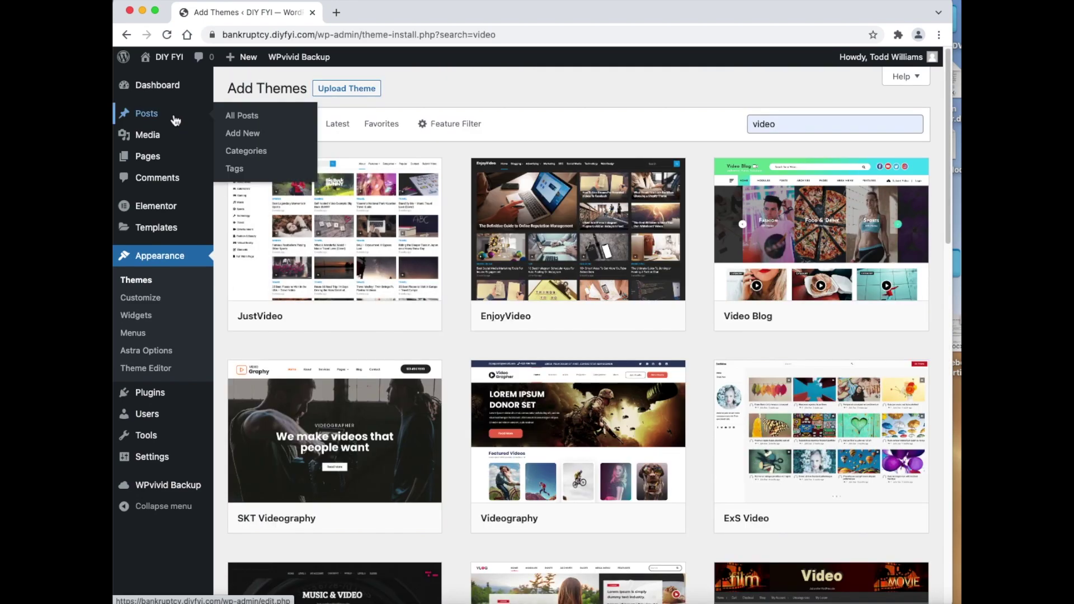
click(286, 140)
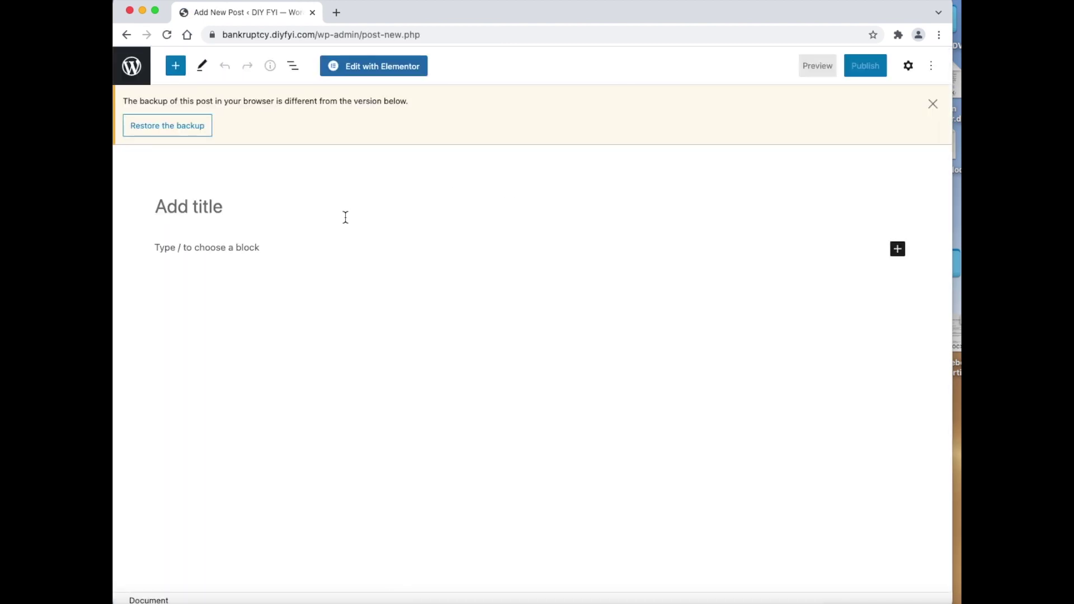
click(933, 105)
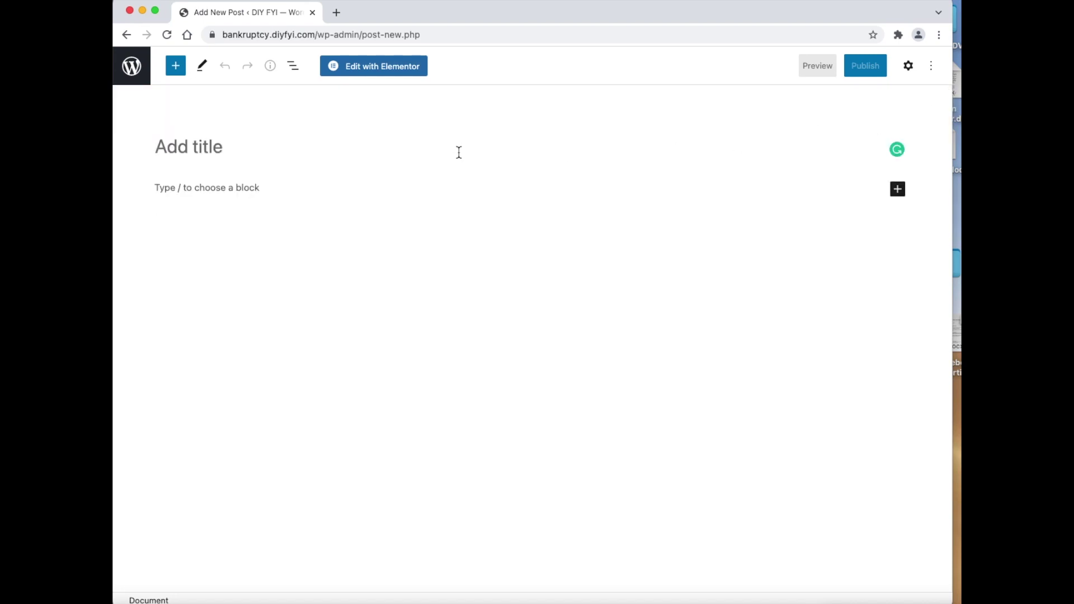
text(Test )
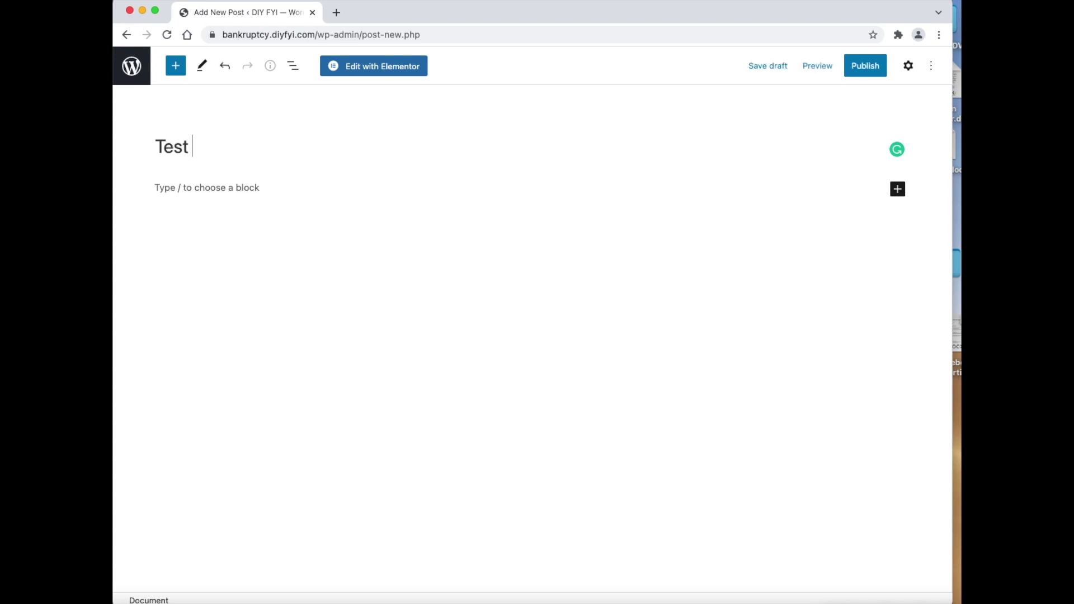
text(Videos)
key(BackSpace)
text(.)
- Insert a Columns block below the post title using the 50 / 50 variation
click(904, 196)
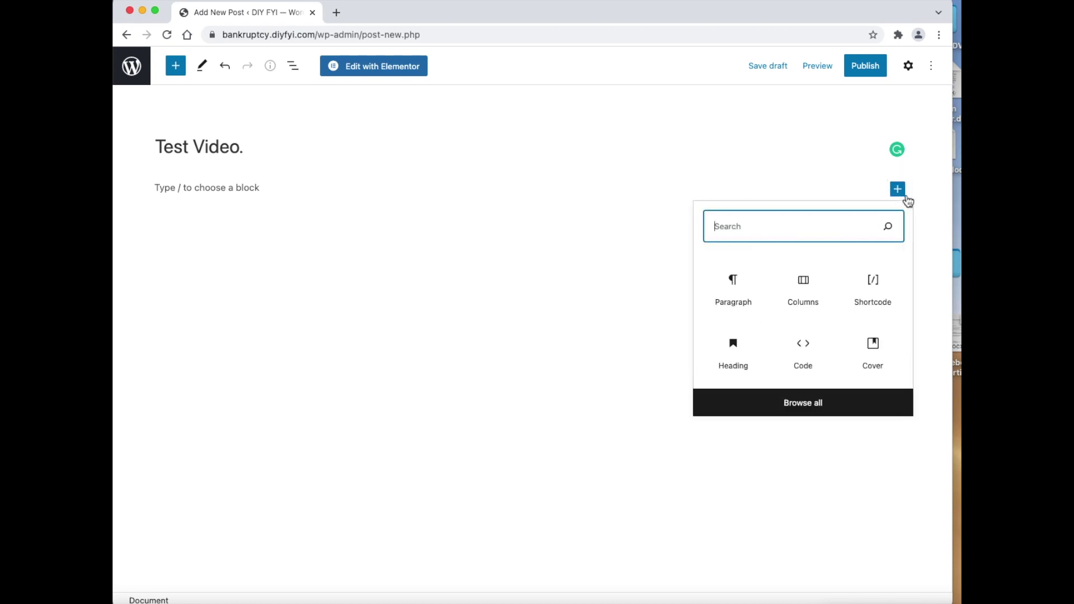
click(768, 409)
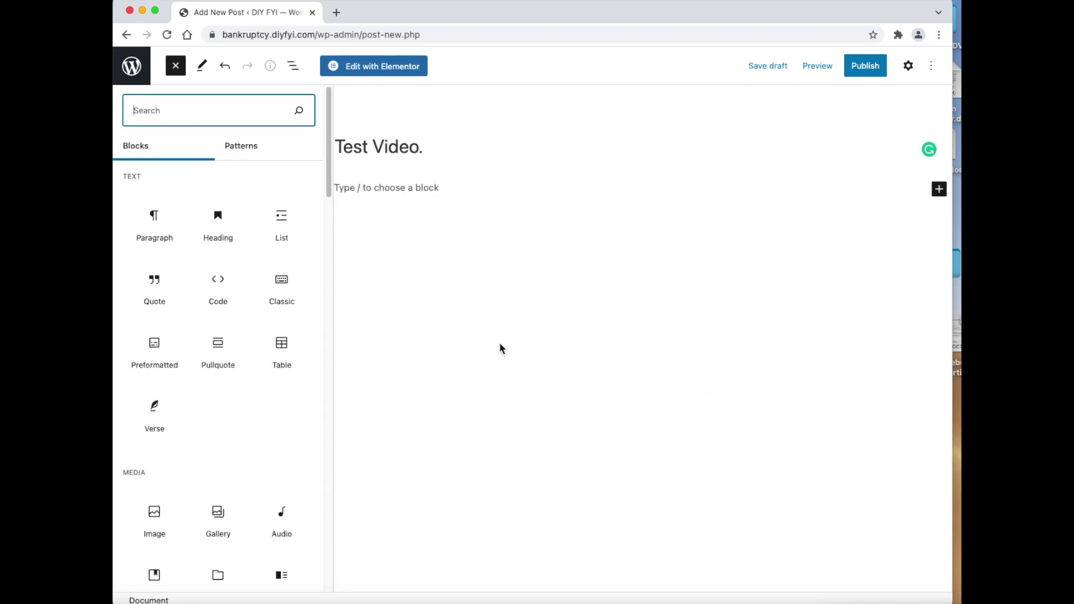
scroll(253, 397, down, 4)
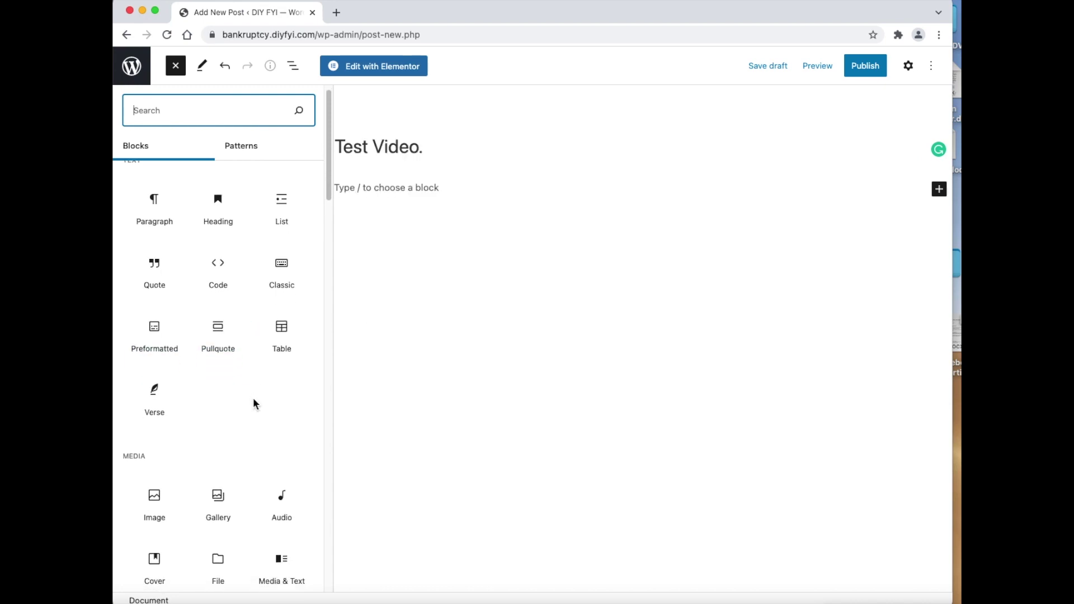
scroll(267, 407, down, 8)
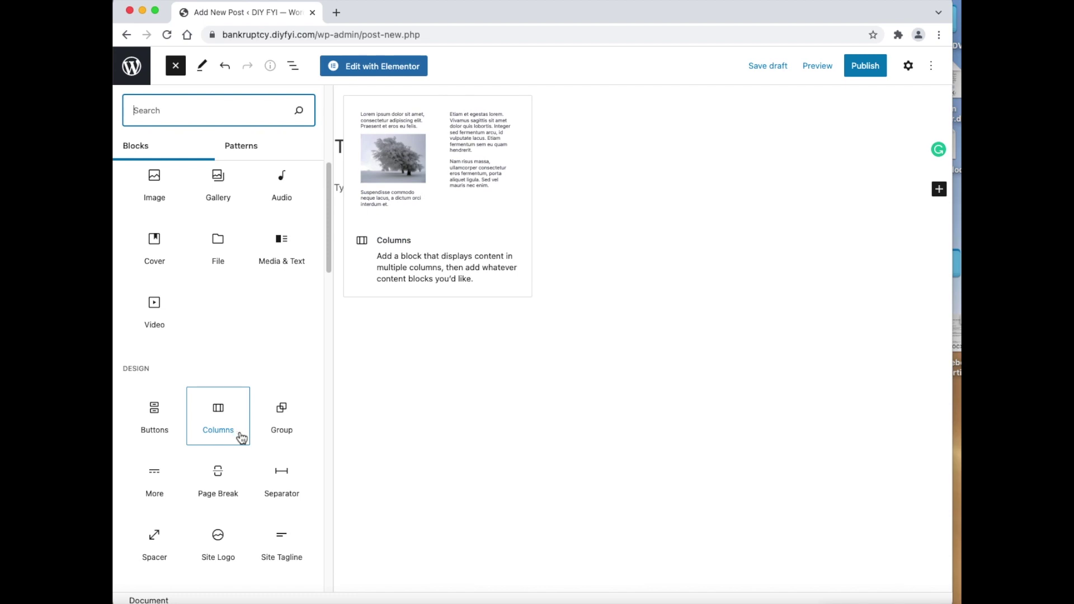
click(241, 437)
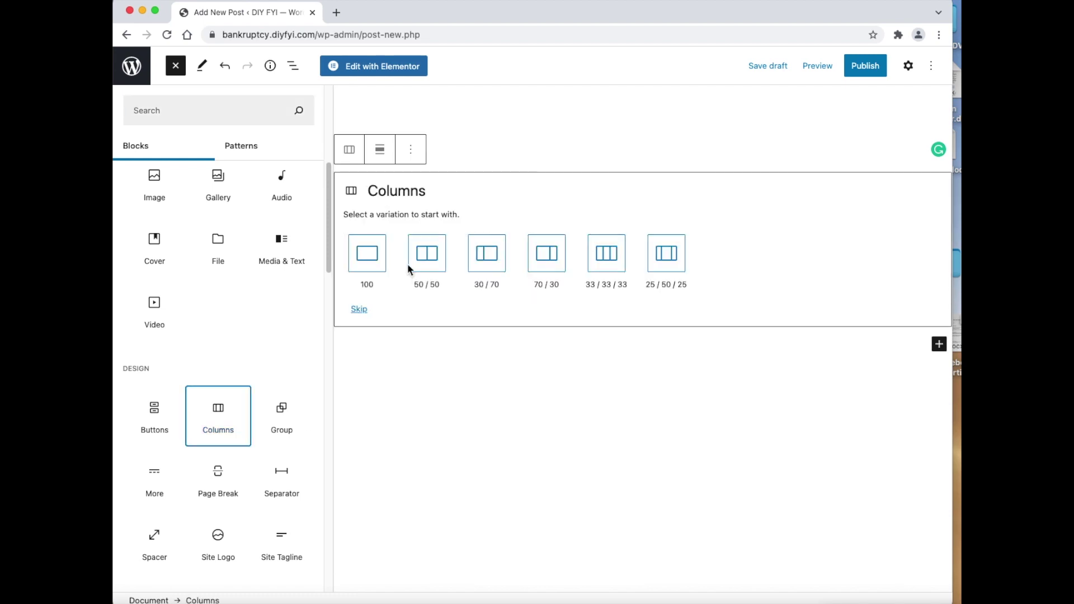
click(445, 272)
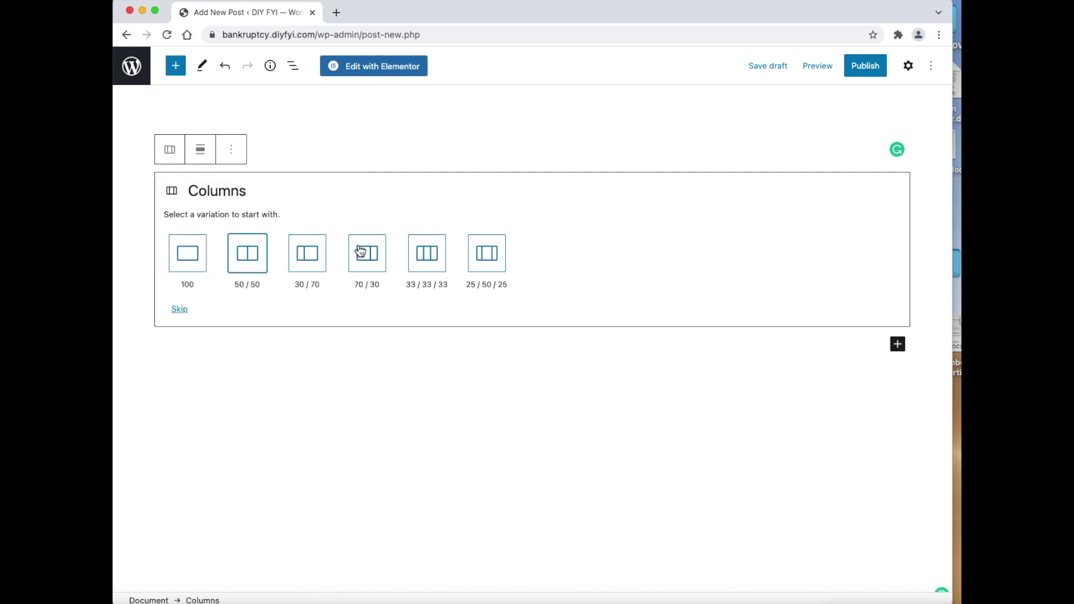
click(247, 255)
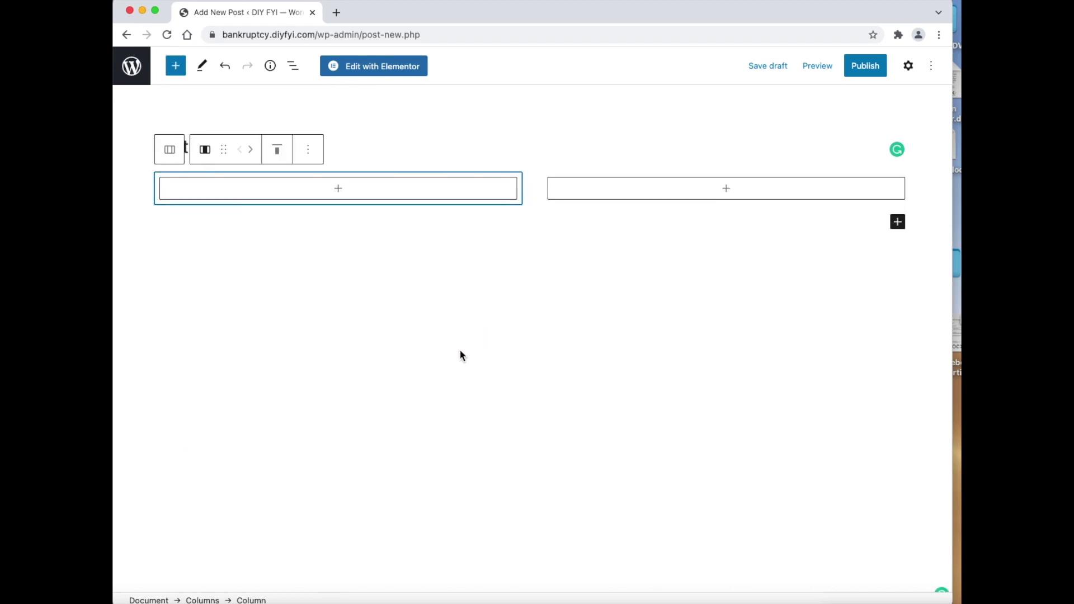
- Add a Shortcode block inside the first column of the Columns block
click(345, 194)
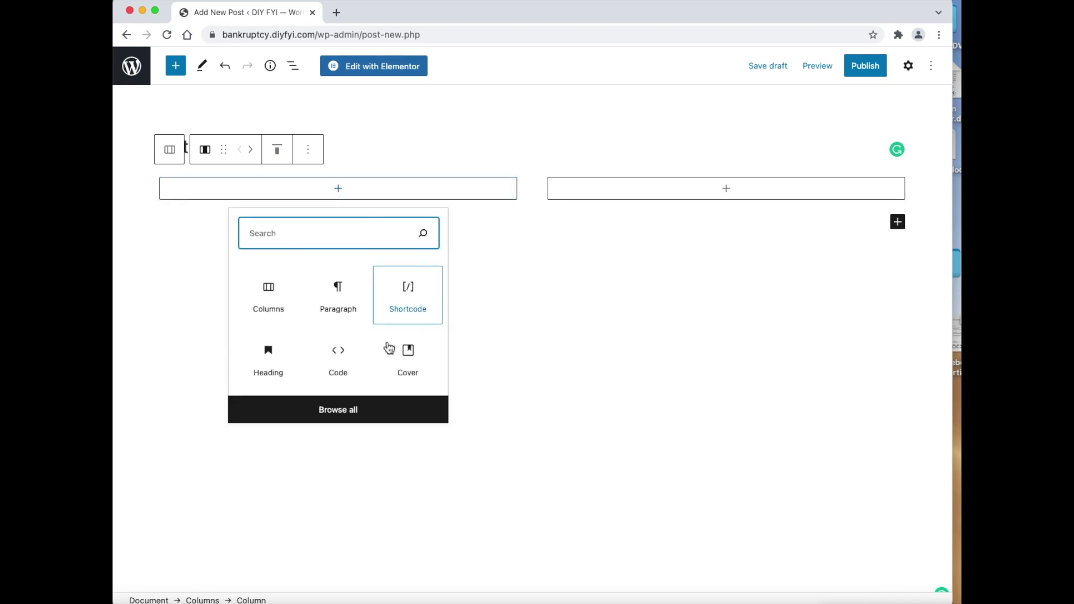
click(340, 411)
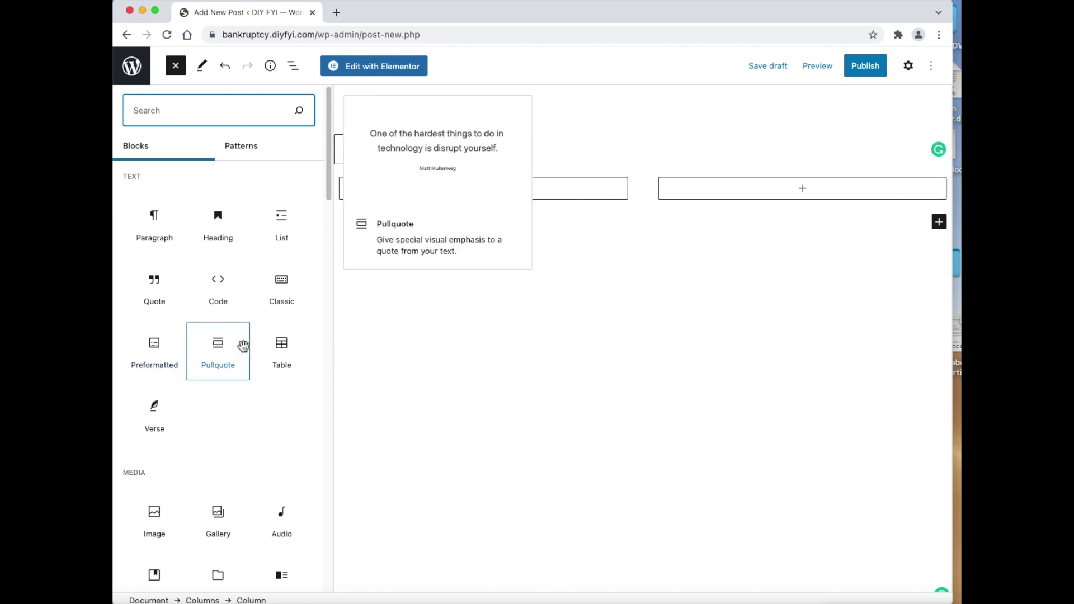
scroll(228, 319, down, 4)
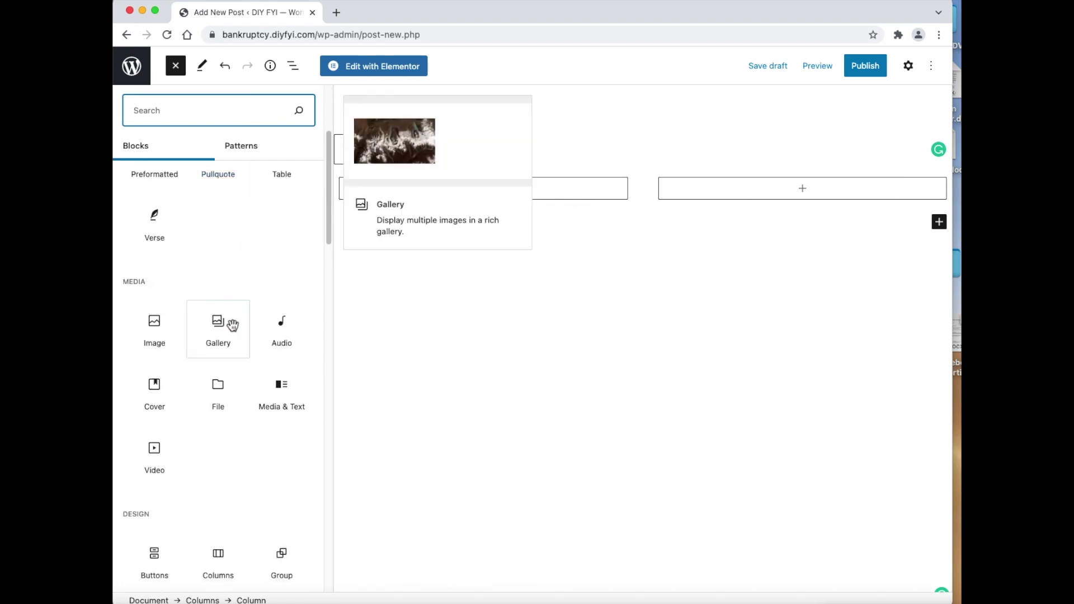
scroll(233, 330, down, 5)
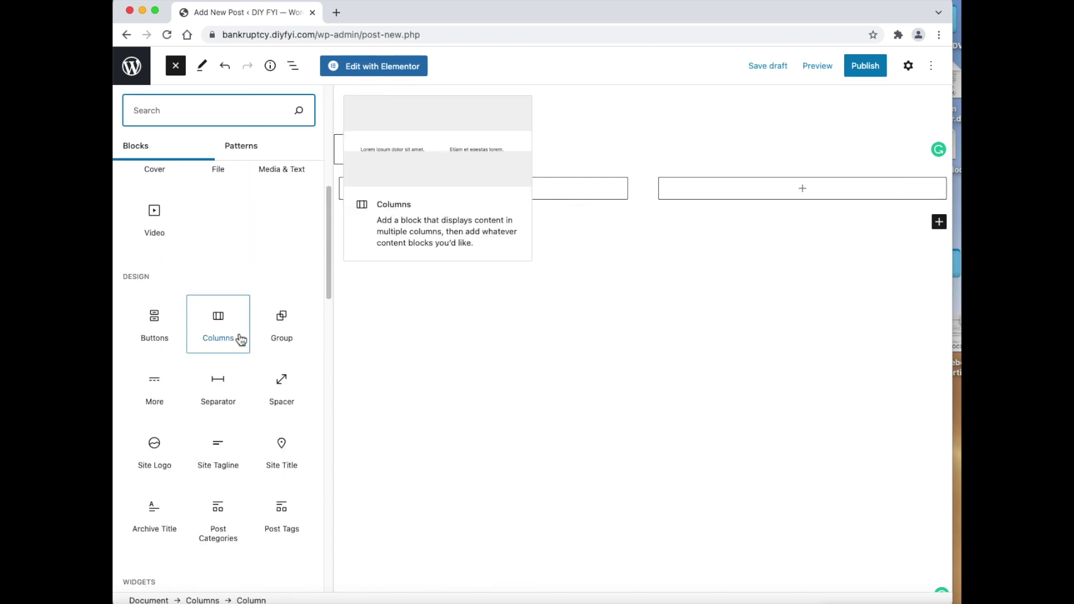
scroll(240, 339, down, 6)
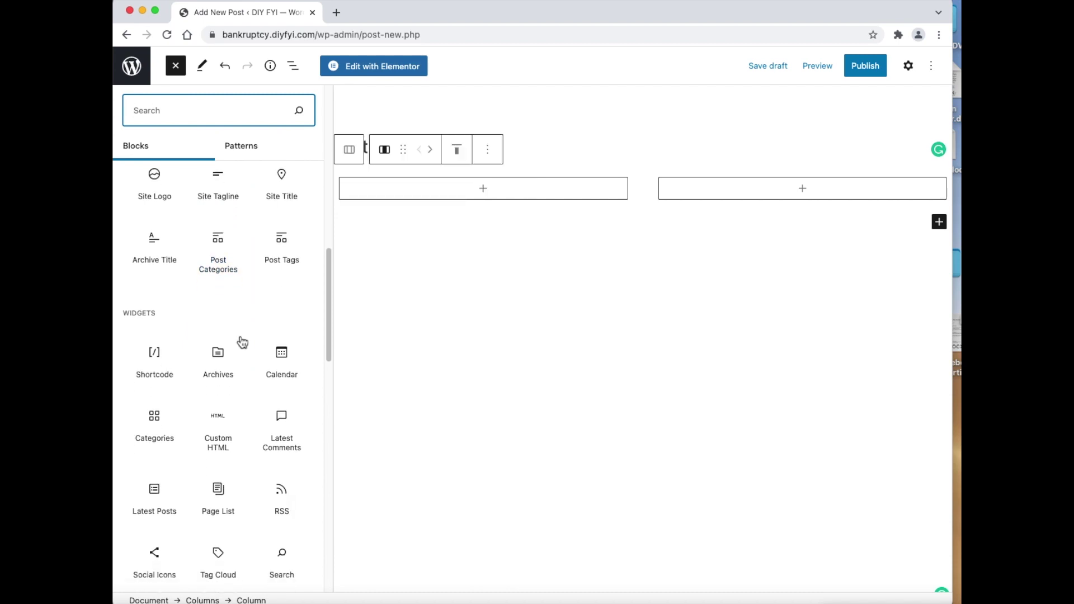
click(161, 353)
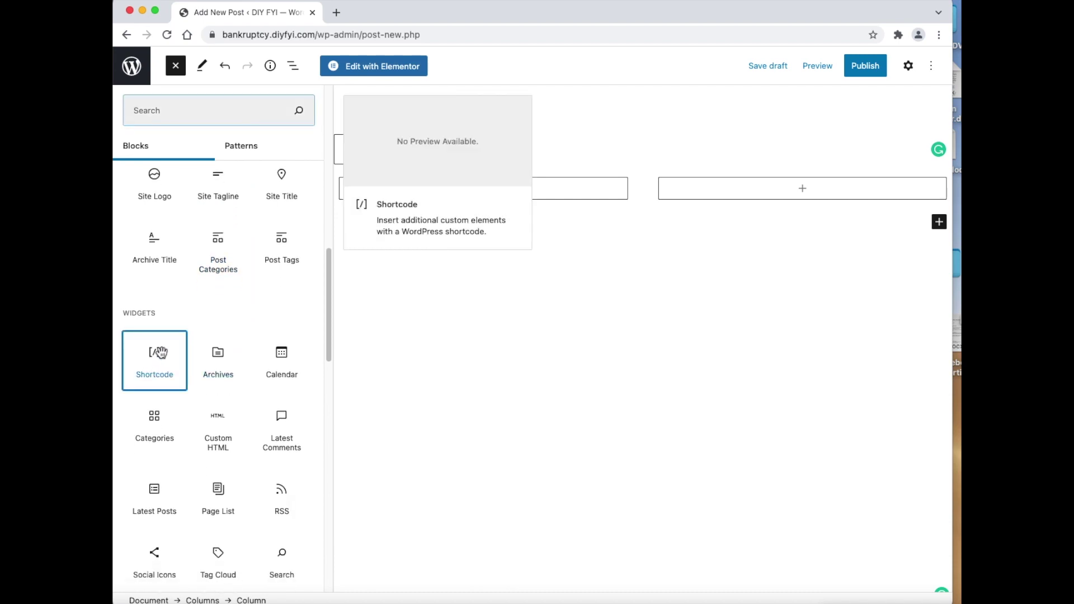
- Switch to the Word document and copy the complete muse.ai embed code
click(398, 601)
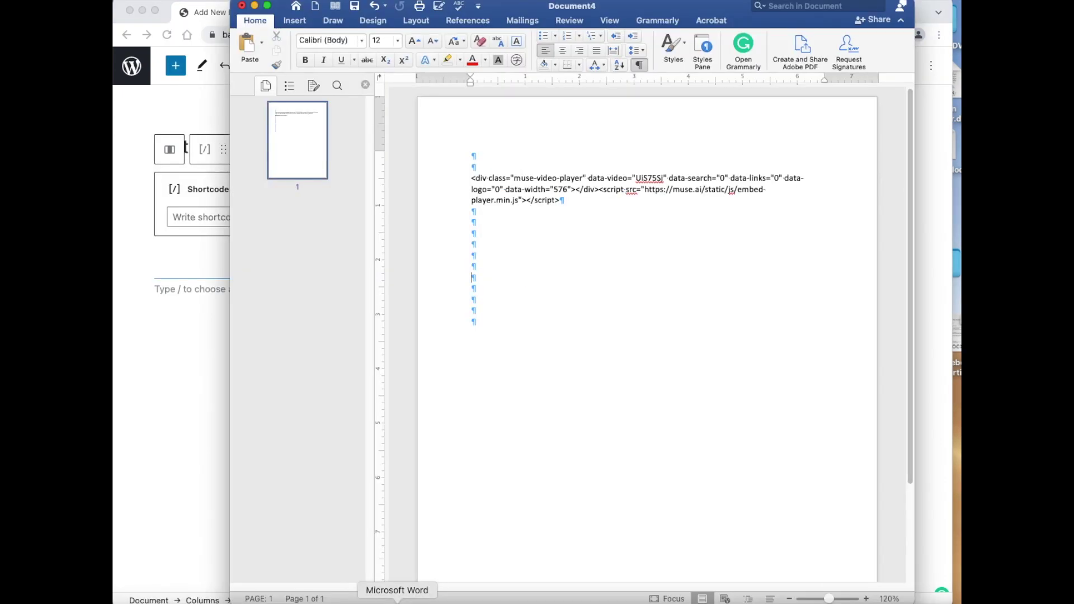
drag(563, 200, 472, 177)
right_click(498, 196)
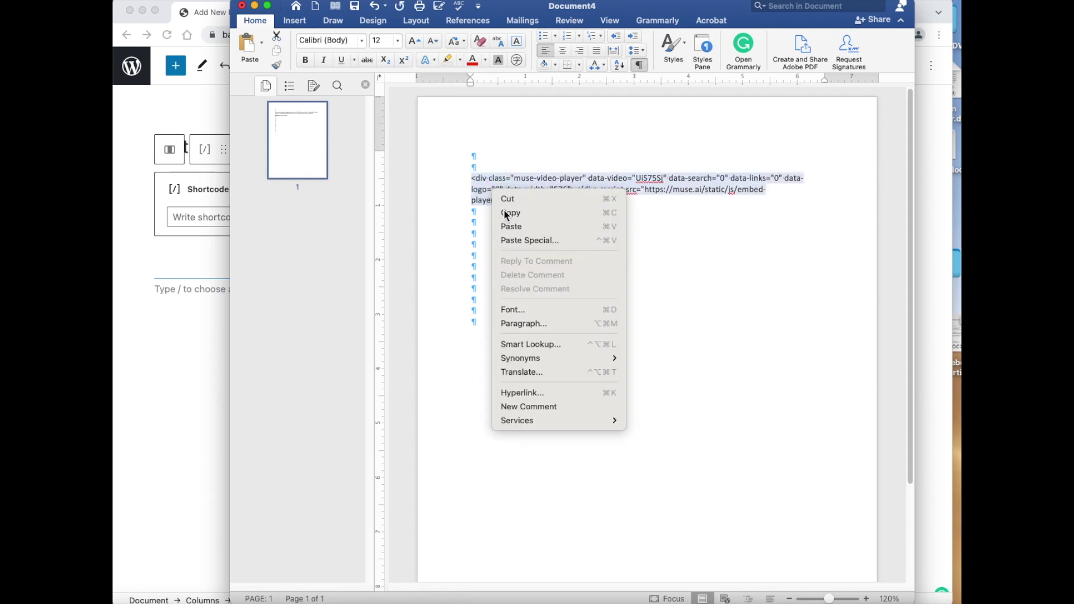
click(510, 213)
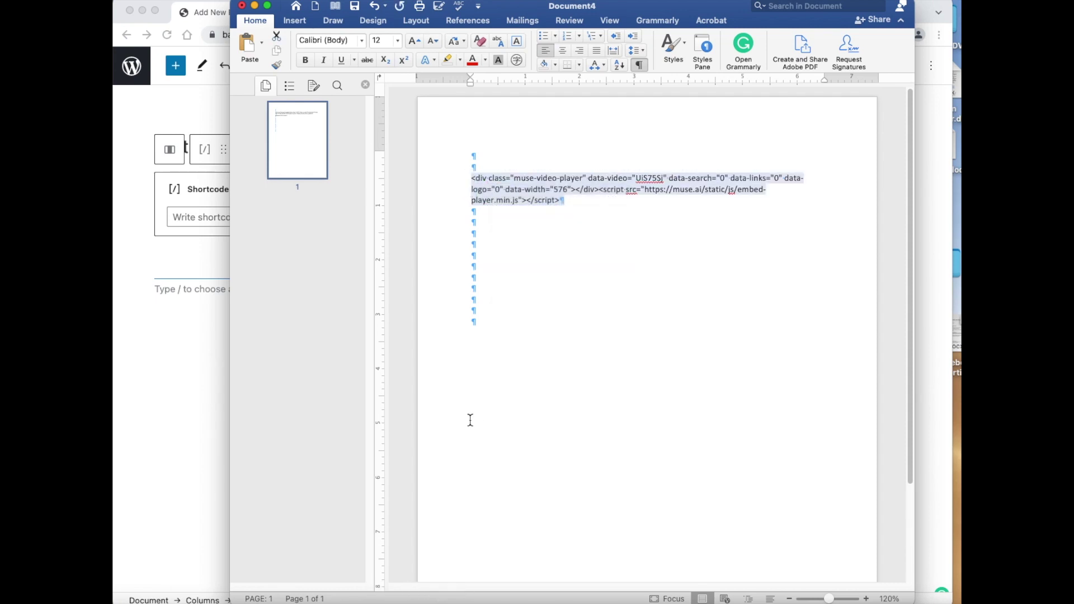
- Return to the WordPress post in the browser and paste the embed code into the Shortcode block
click(148, 461)
right_click(398, 217)
click(443, 308)
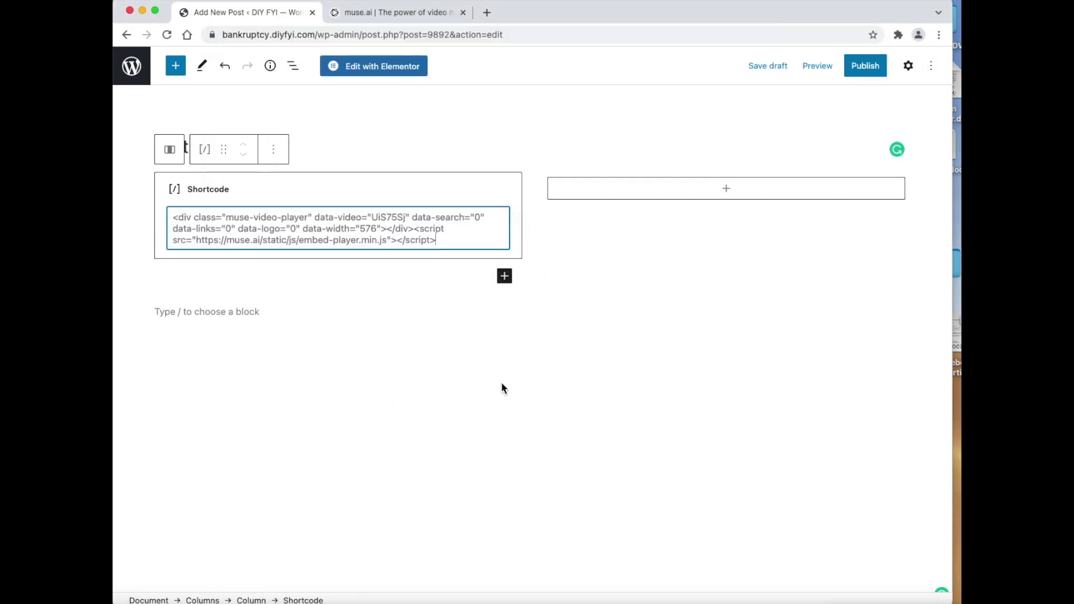
click(501, 385)
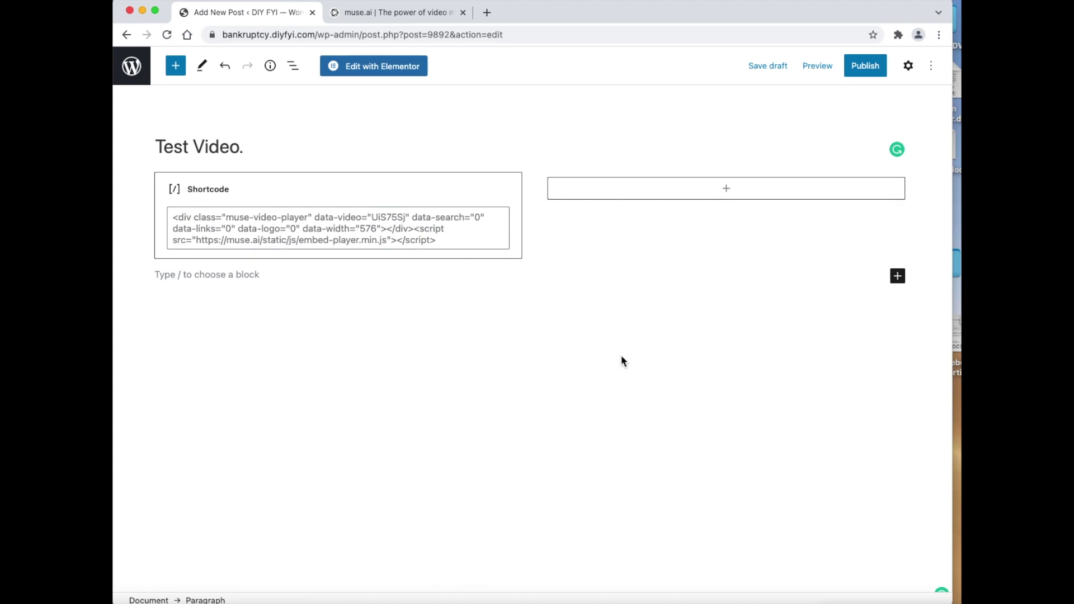
- Preview the post in a new tab to check how the embedded video displays, and close the preview
click(816, 76)
click(774, 193)
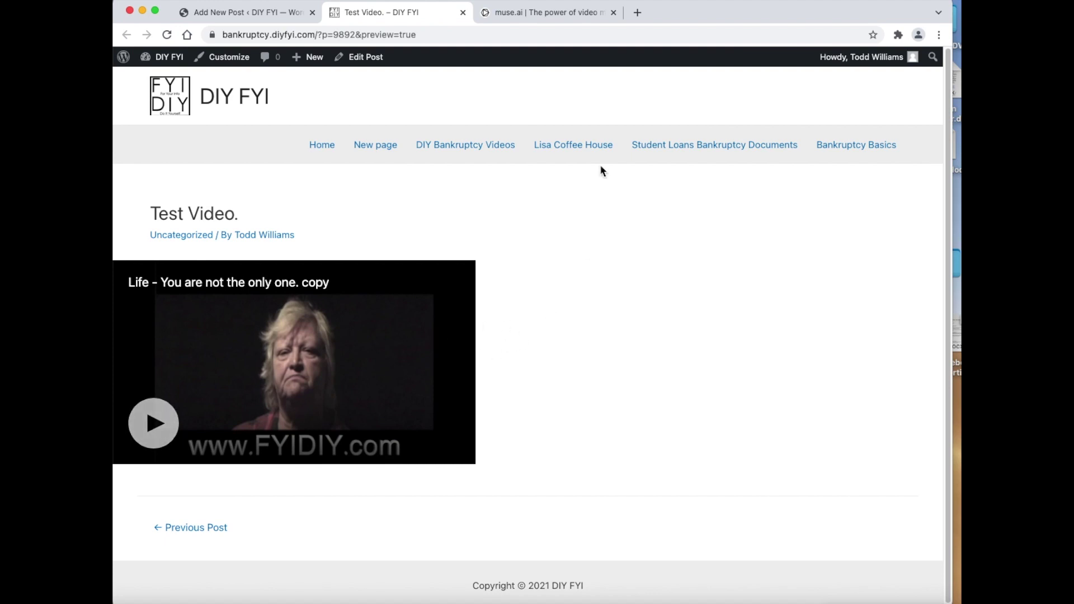
click(463, 13)
- Add a second-column paragraph: "My wife said I am crazy. However, she knew I was crazy before she married me. Therefore, she is crazier than I am."
click(728, 191)
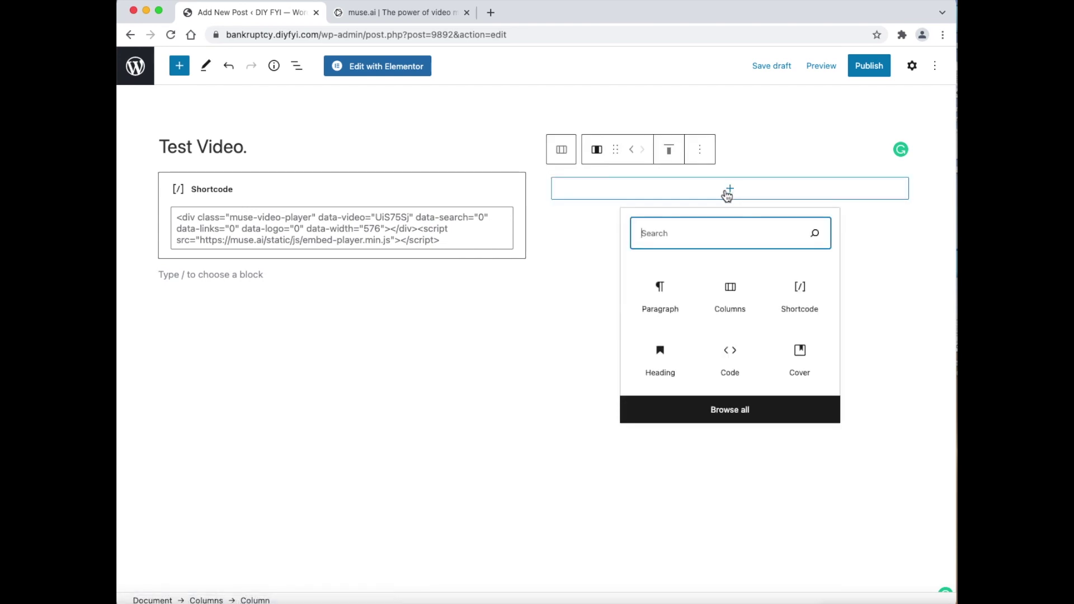
click(682, 417)
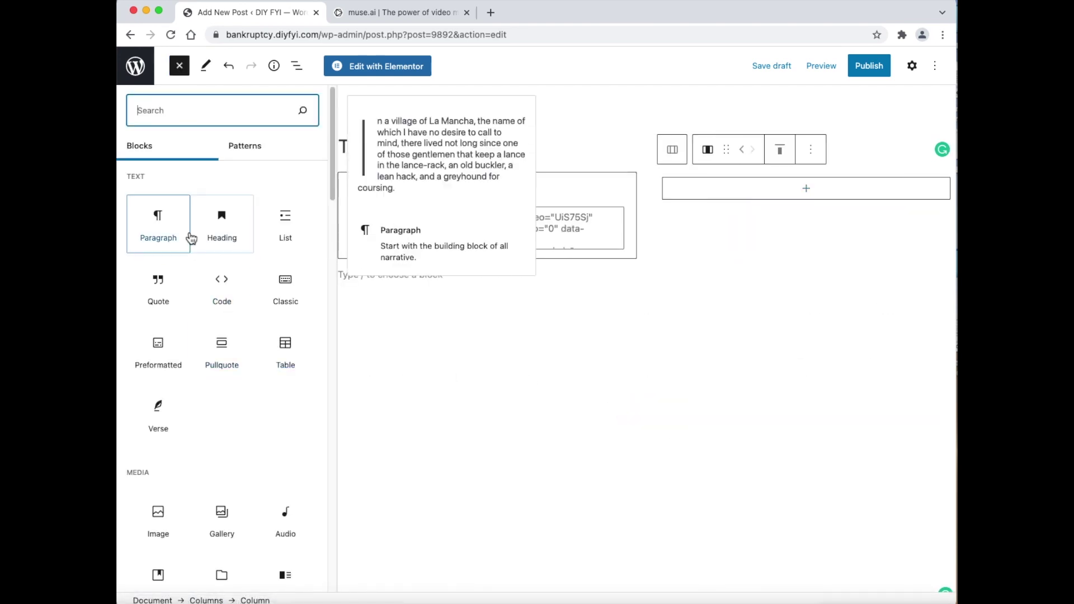
click(157, 227)
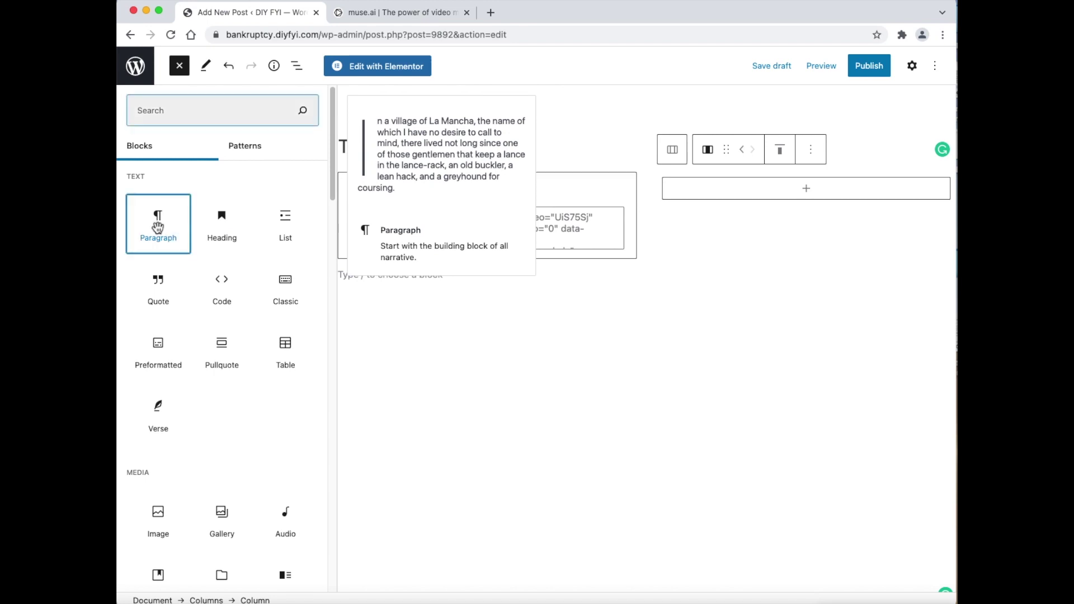
click(735, 193)
right_click(737, 196)
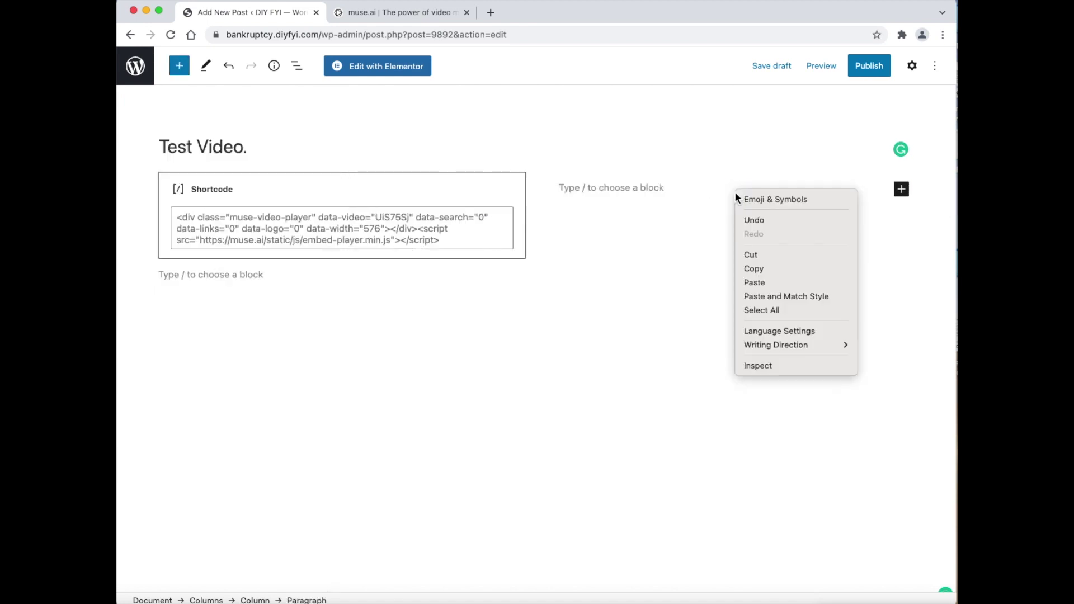
click(770, 282)
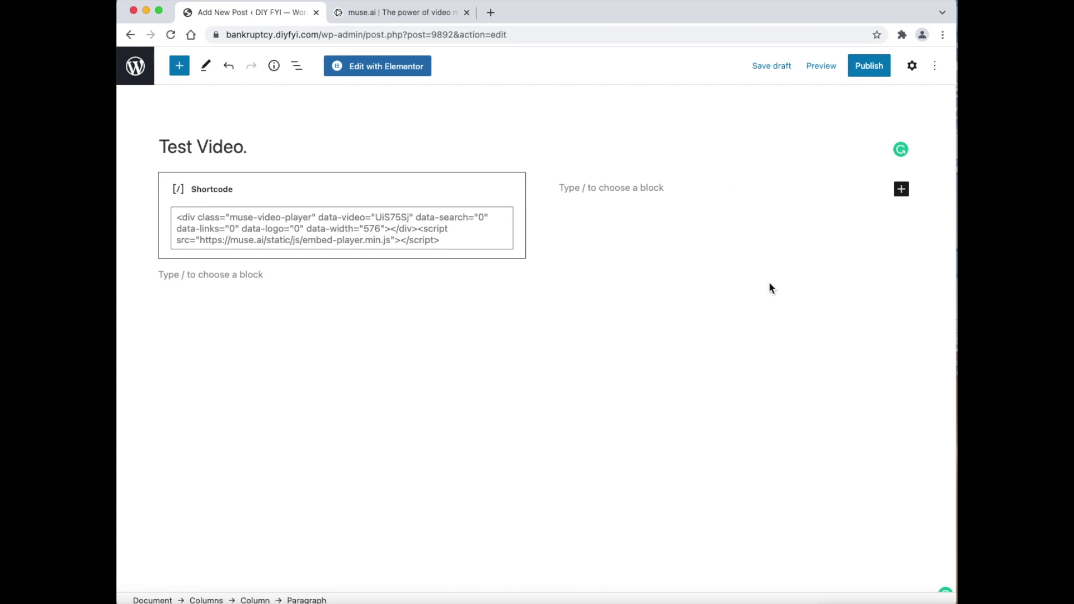
click(693, 288)
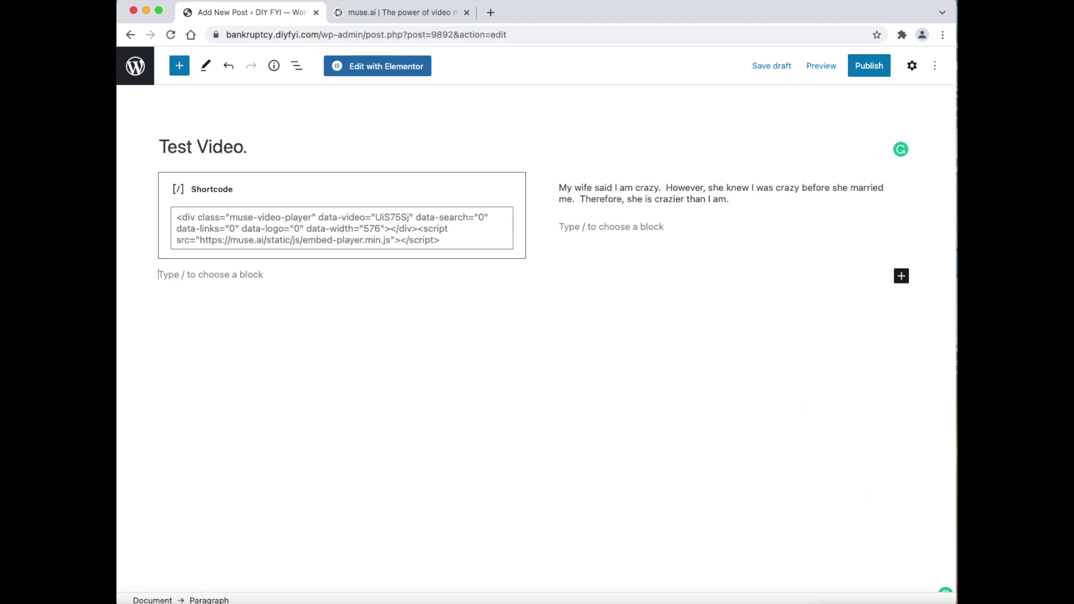
- Close the muse.ai browser tab and undo the last edit in the post
click(466, 12)
click(228, 65)
- Insert a Heading block directly below the columns with the text "Marrried?"
mouse_move(544, 287)
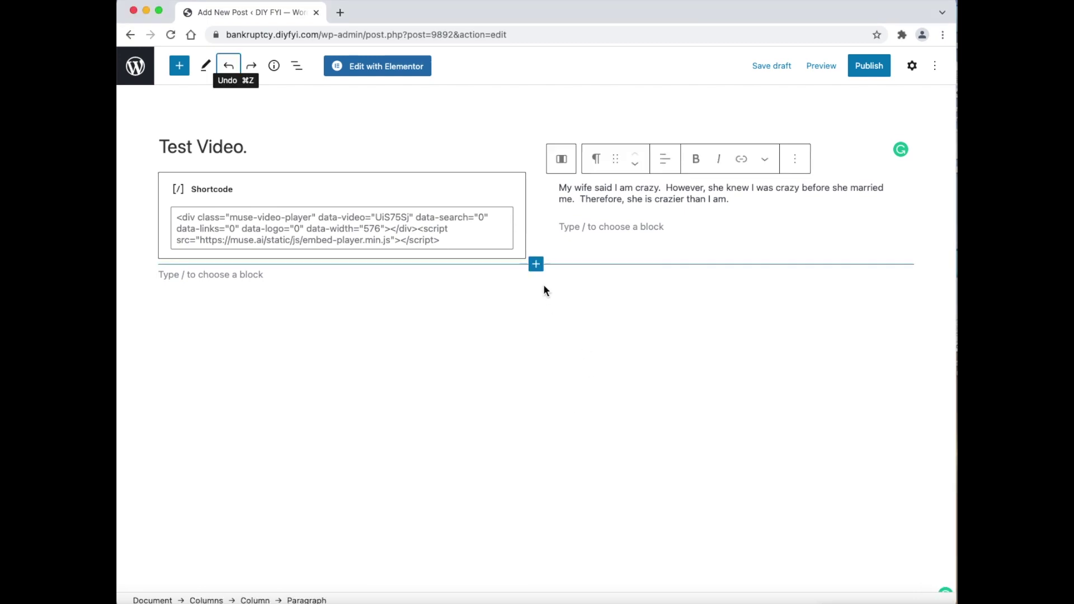
click(536, 265)
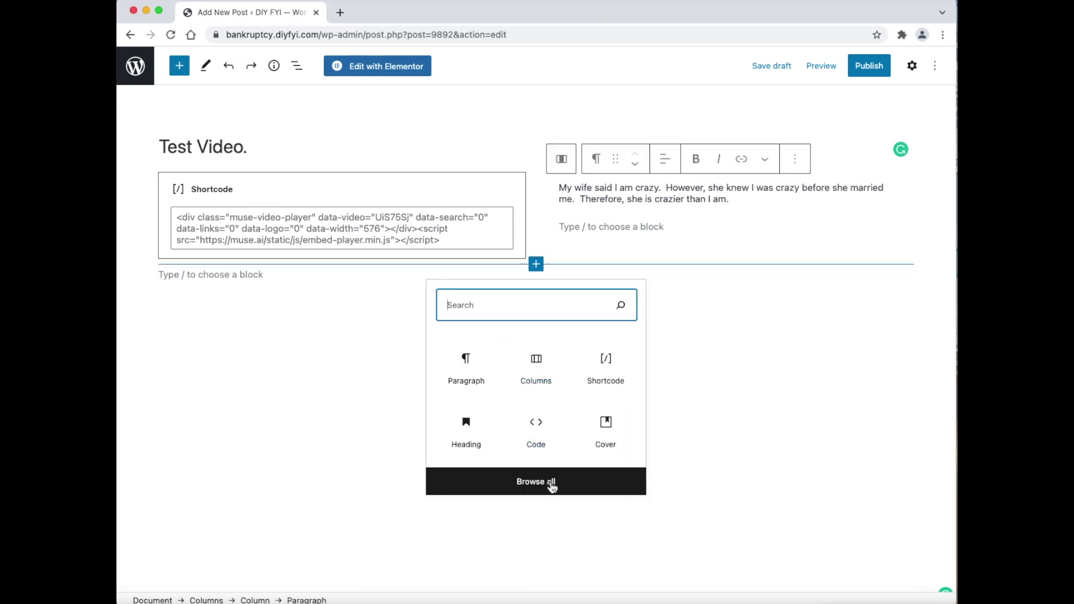
click(571, 491)
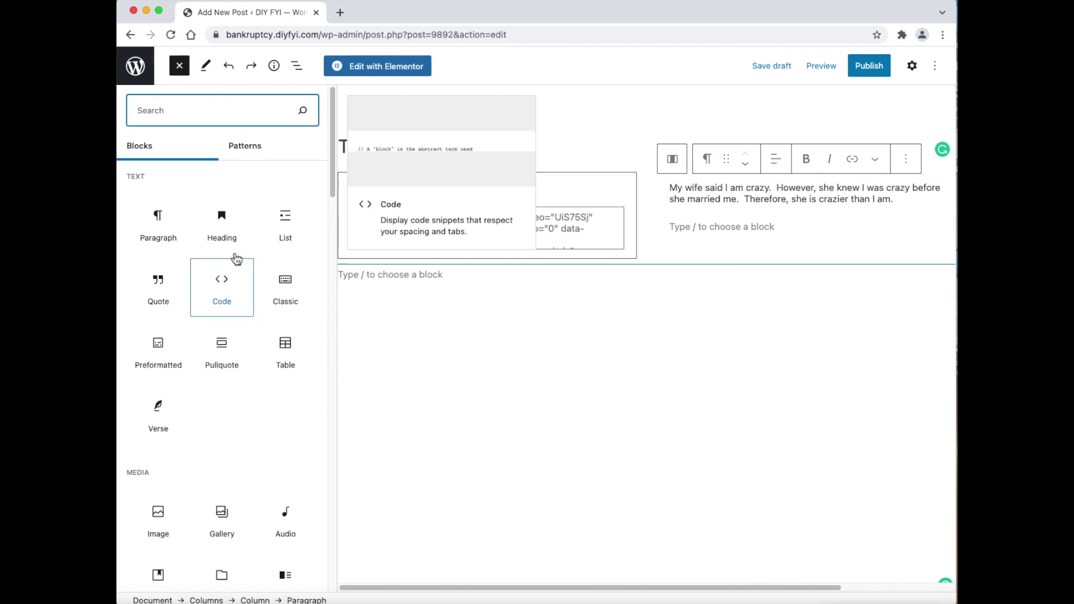
click(222, 237)
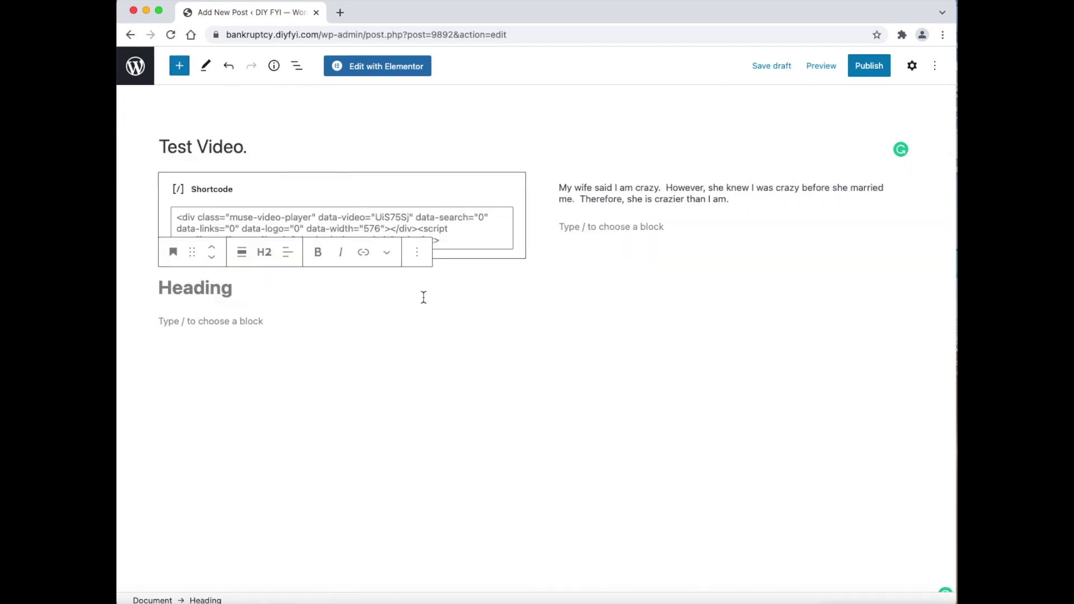
text(Marrr)
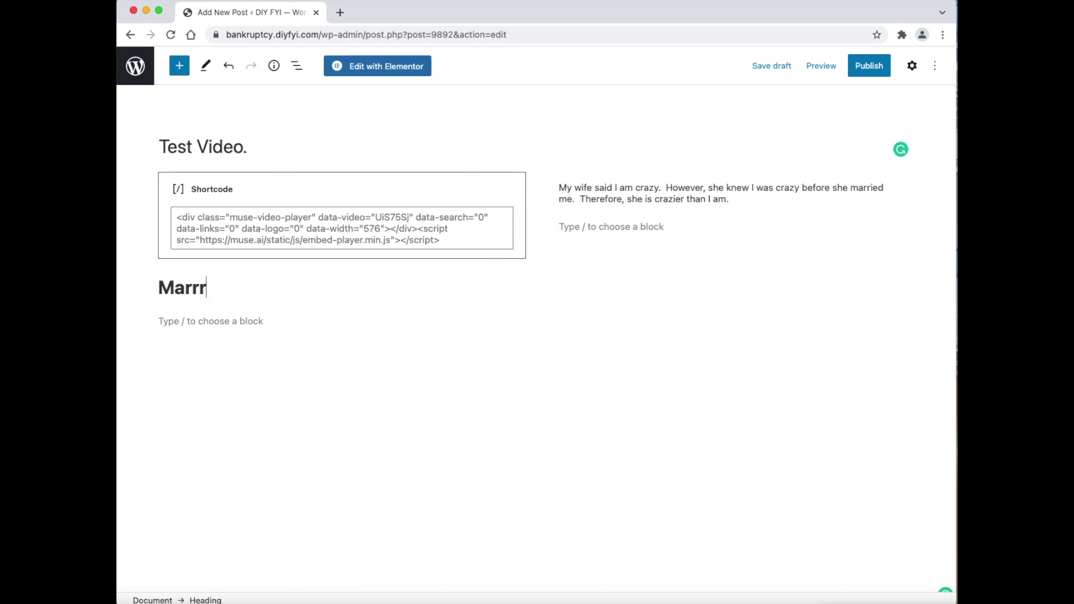
text(ied?)
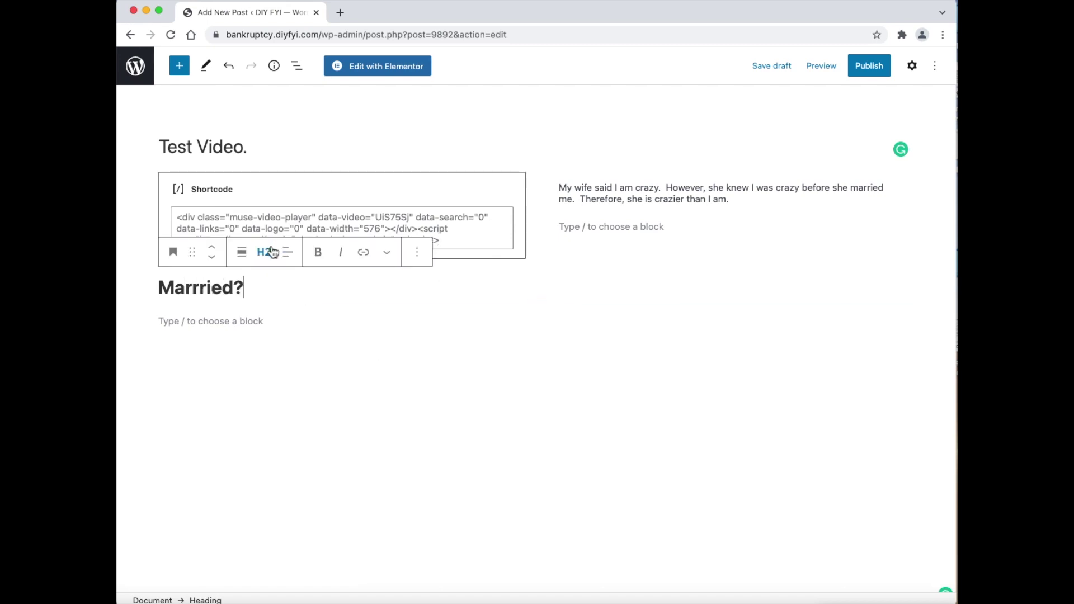
click(280, 261)
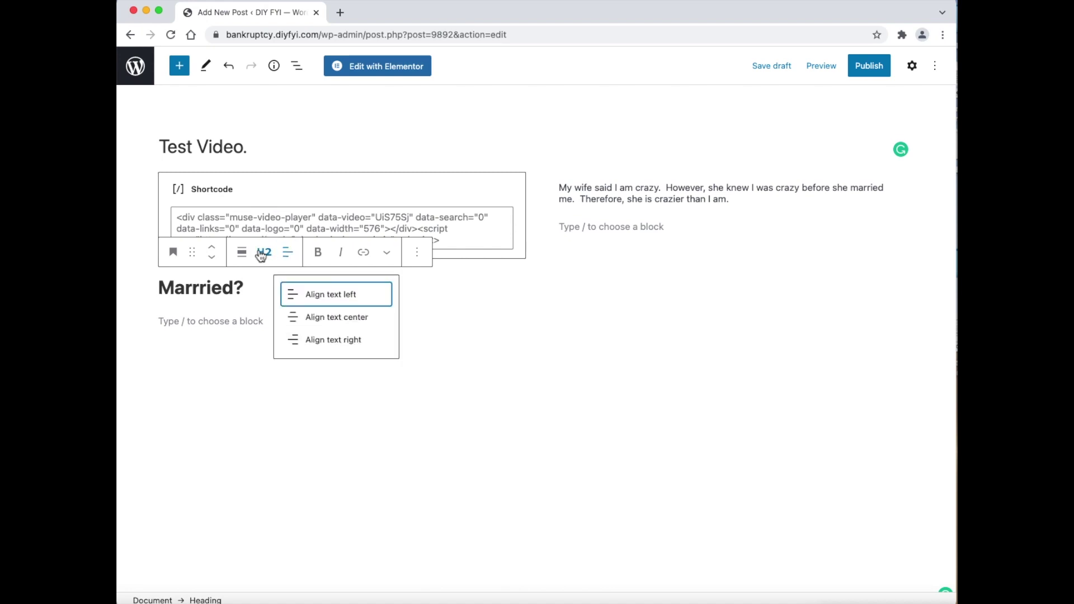
click(264, 252)
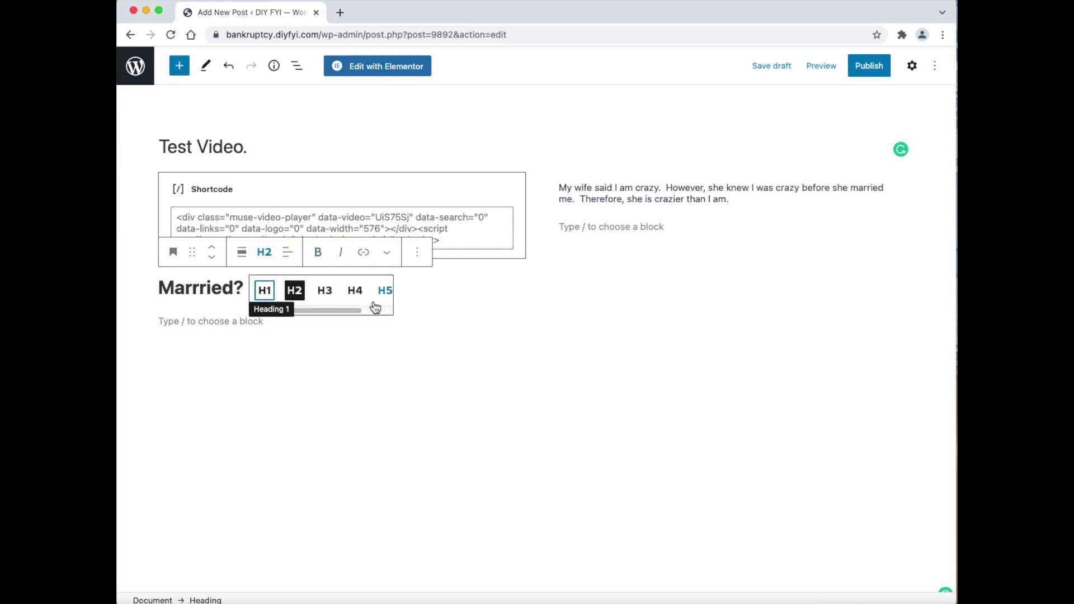
drag(358, 311, 314, 318)
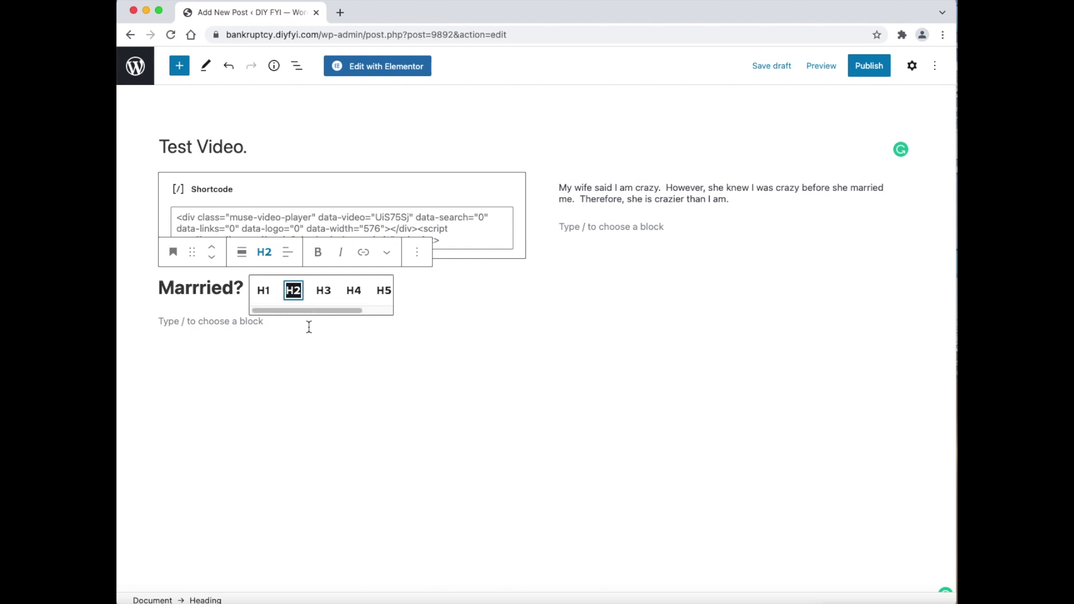
click(309, 325)
click(290, 292)
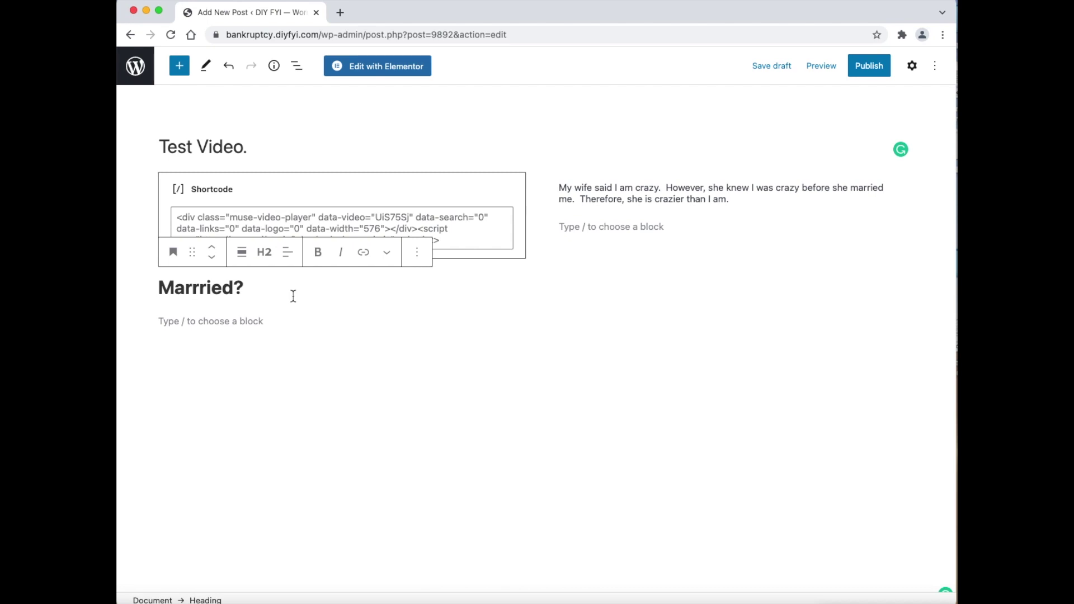
- Move the "Marrried?" heading block above the columns that hold the video shortcode and the paragraph
click(212, 248)
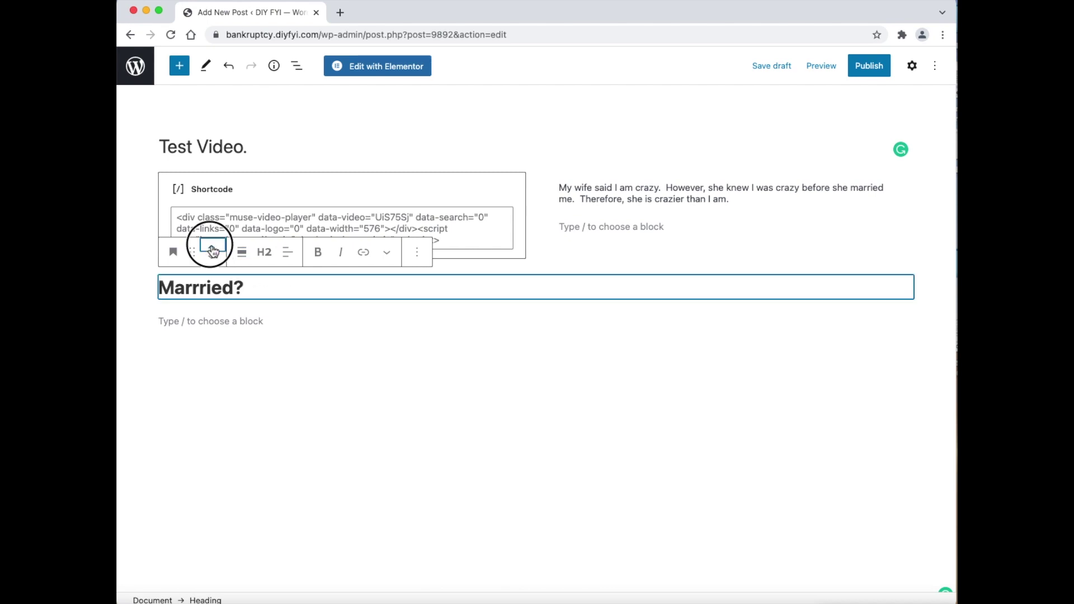
click(212, 247)
click(439, 377)
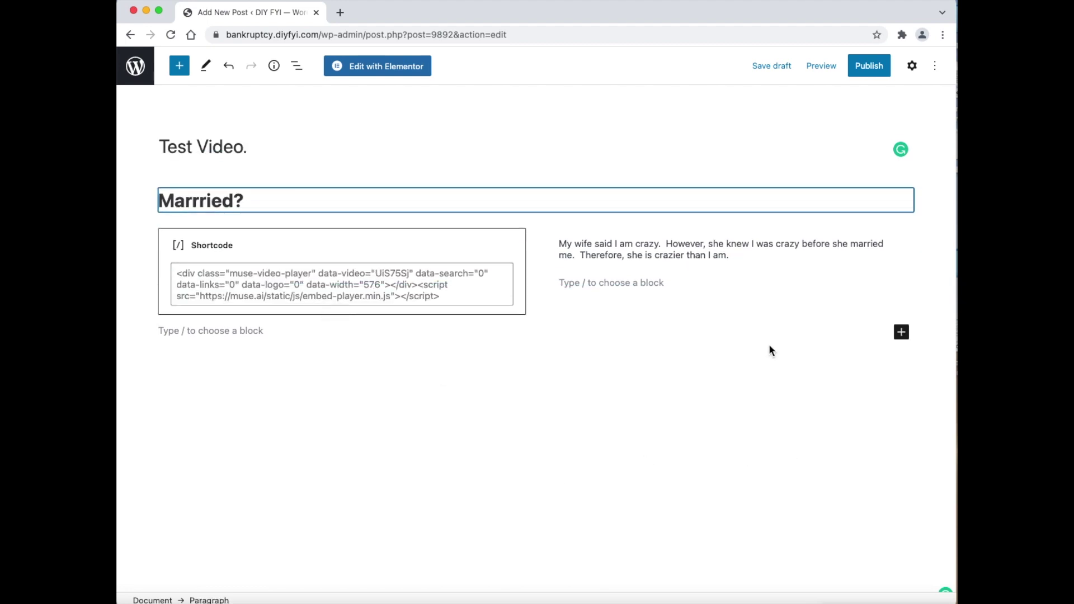
- Preview the post in a new tab to check how the heading, video and text are laid out
click(821, 65)
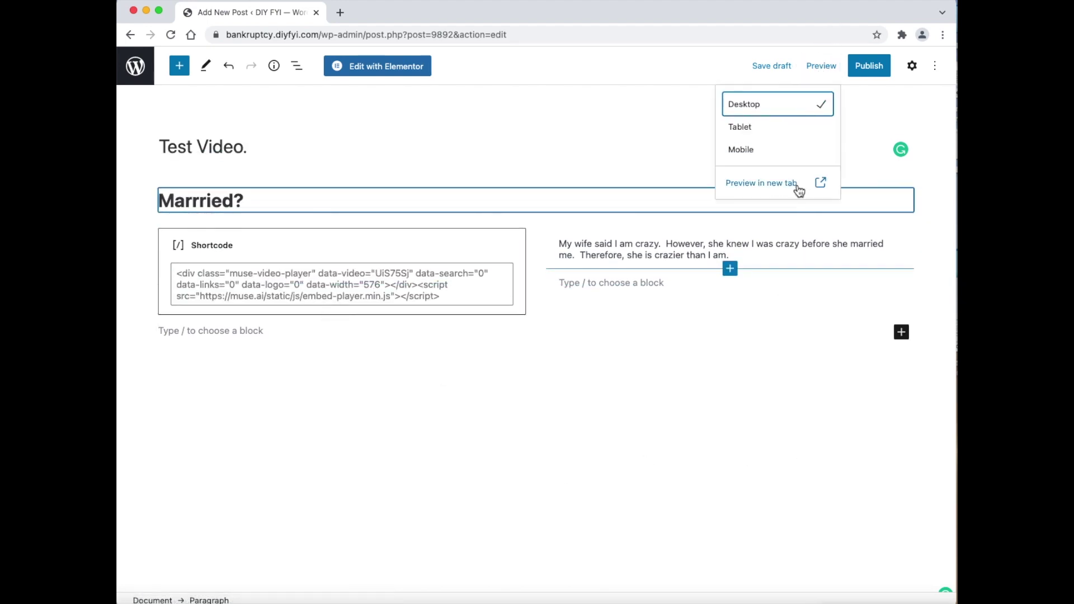
click(801, 191)
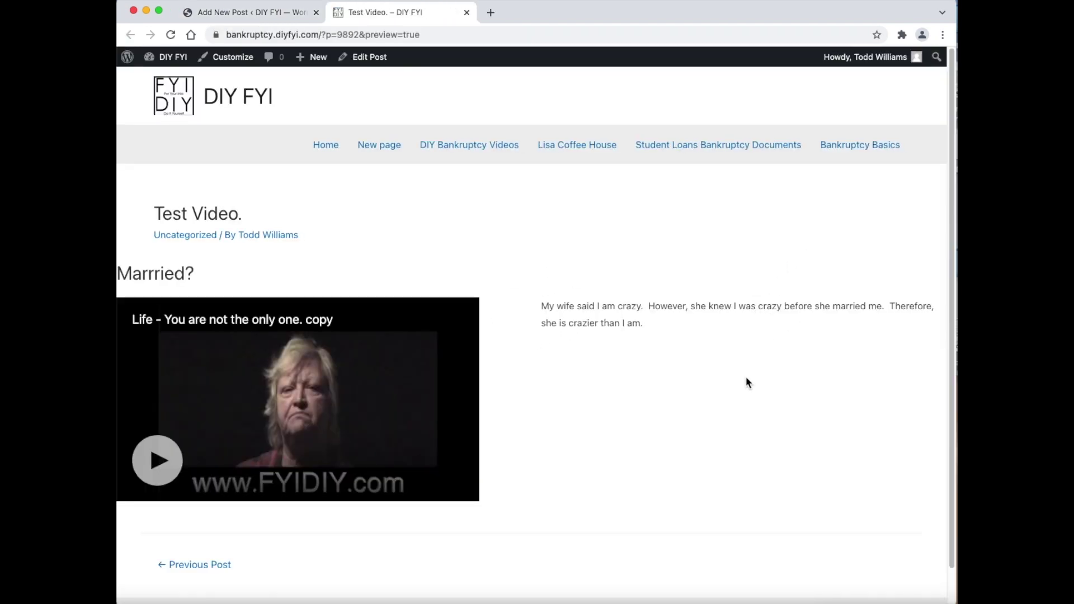
scroll(748, 378, down, 1)
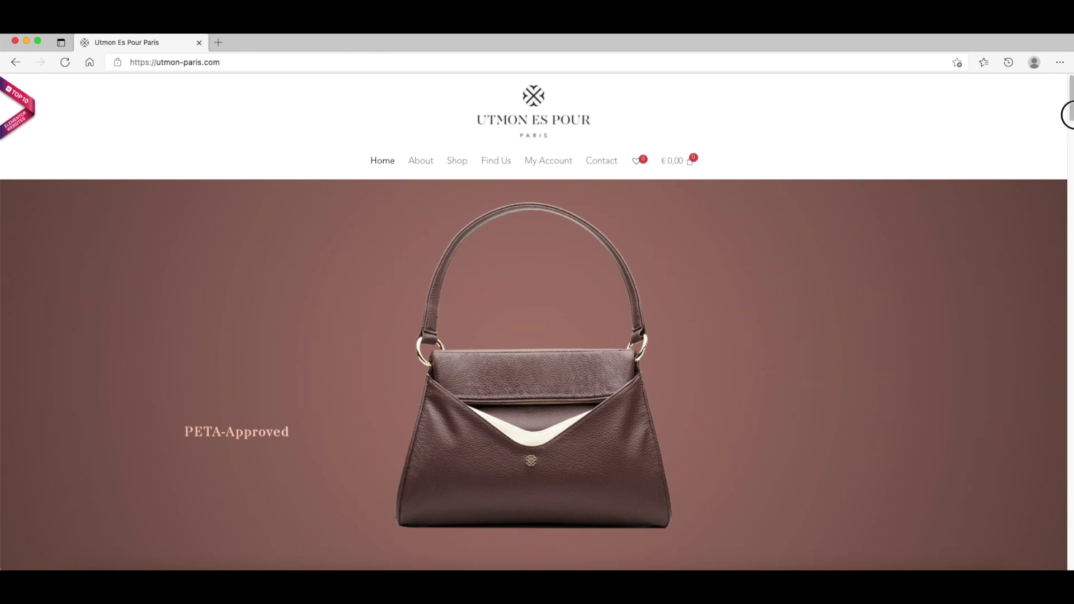
drag(1068, 117, 1067, 232)
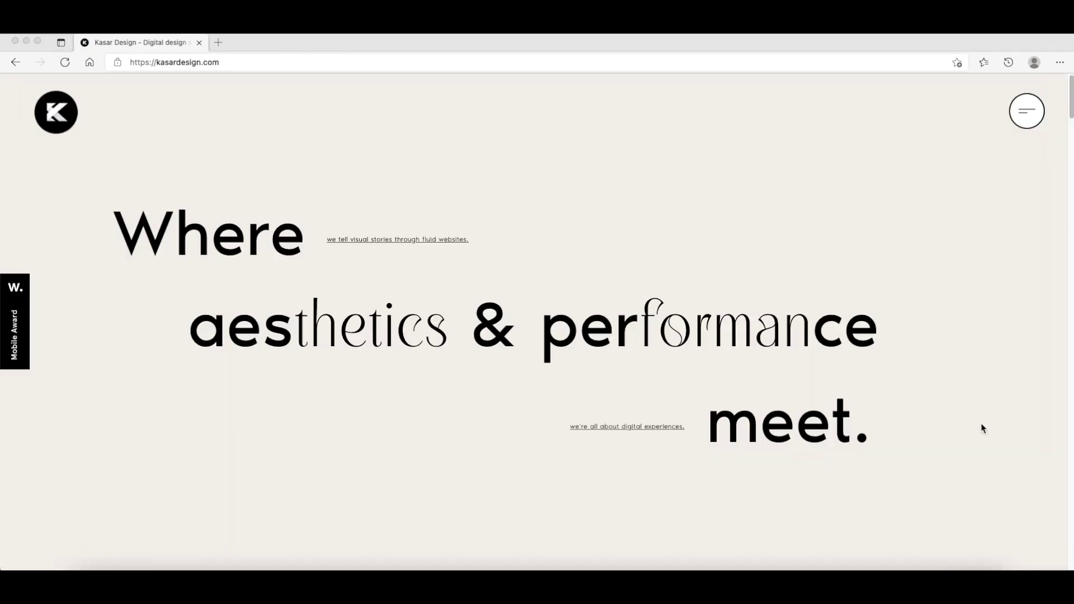
click(983, 428)
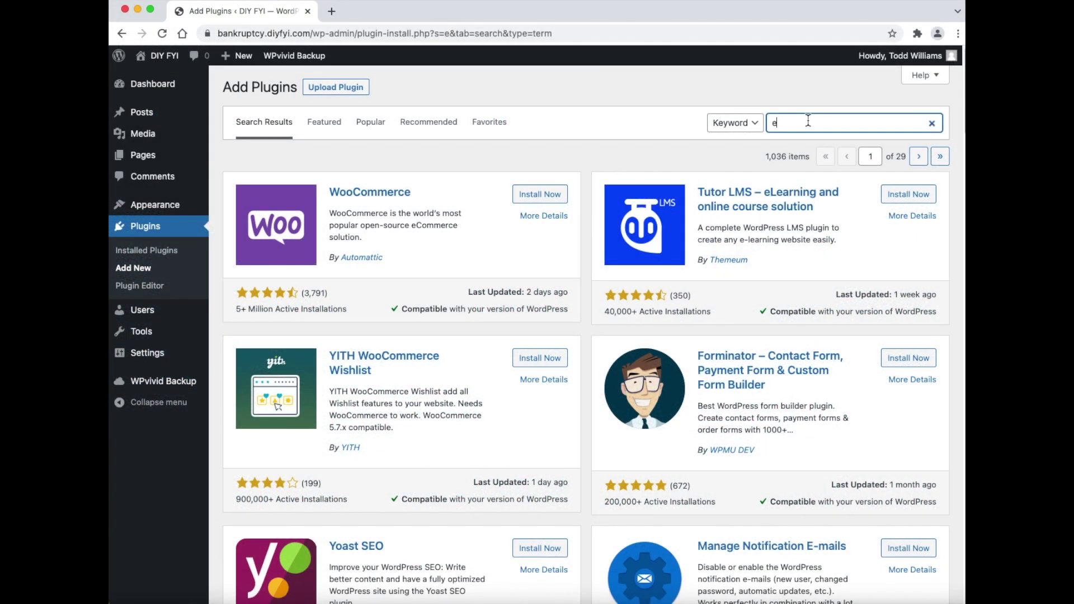
- Search the WordPress plugin directory for "elementor", and install and activate the Elementor Website Builder plugin
text(lementor)
click(814, 147)
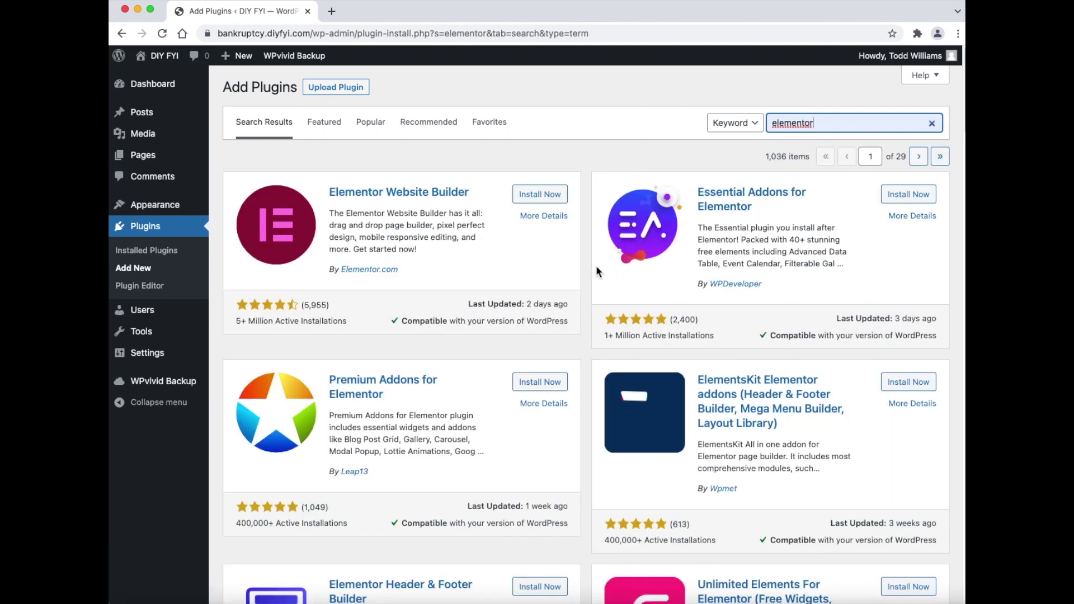
click(558, 197)
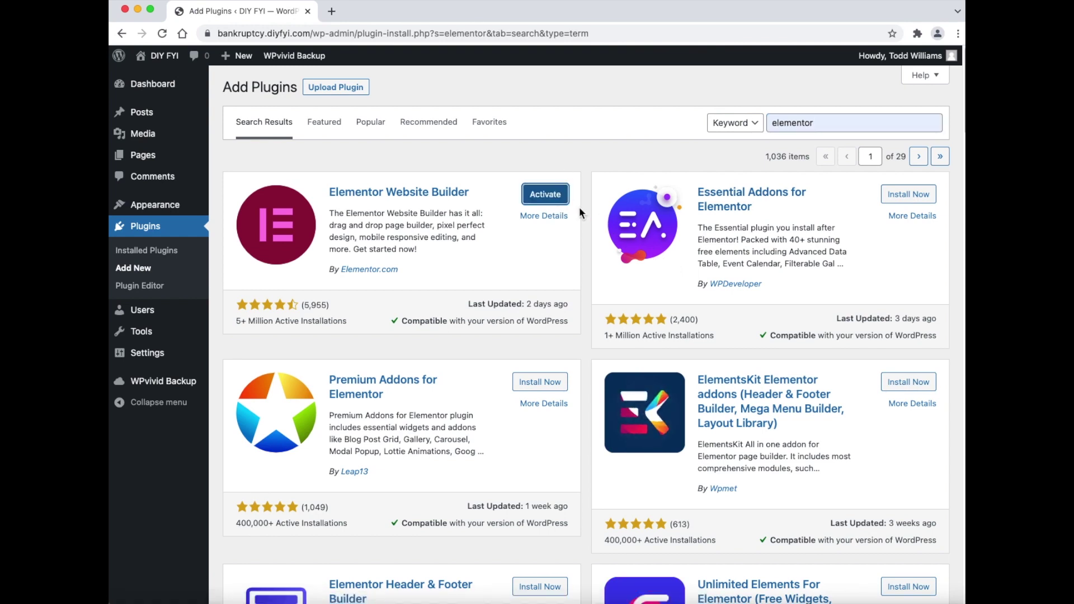
click(561, 194)
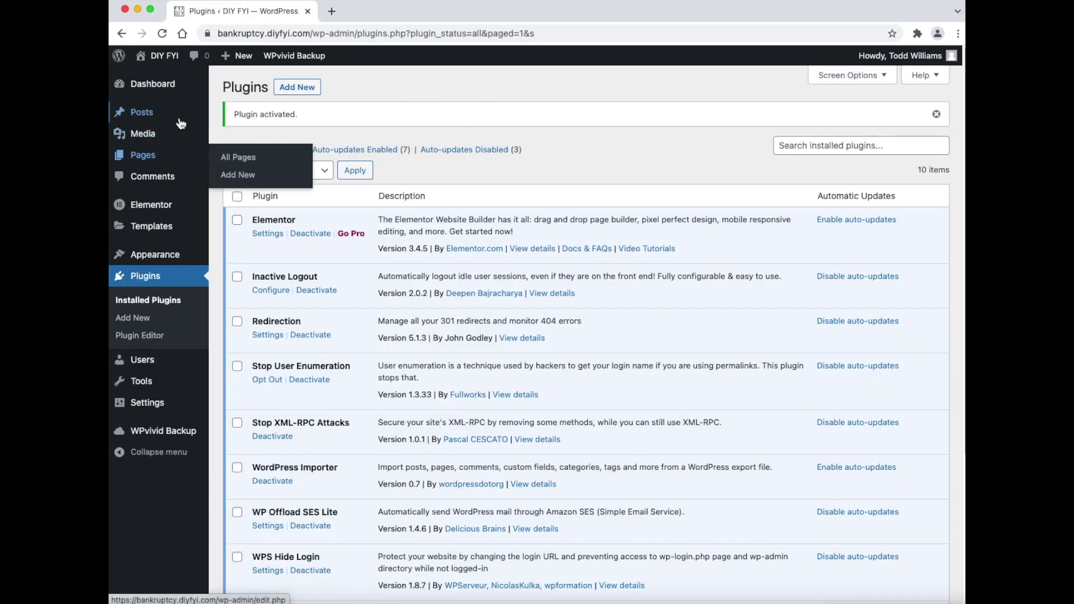
- Create a new post and set its template to Elementor Full Width
mouse_move(178, 114)
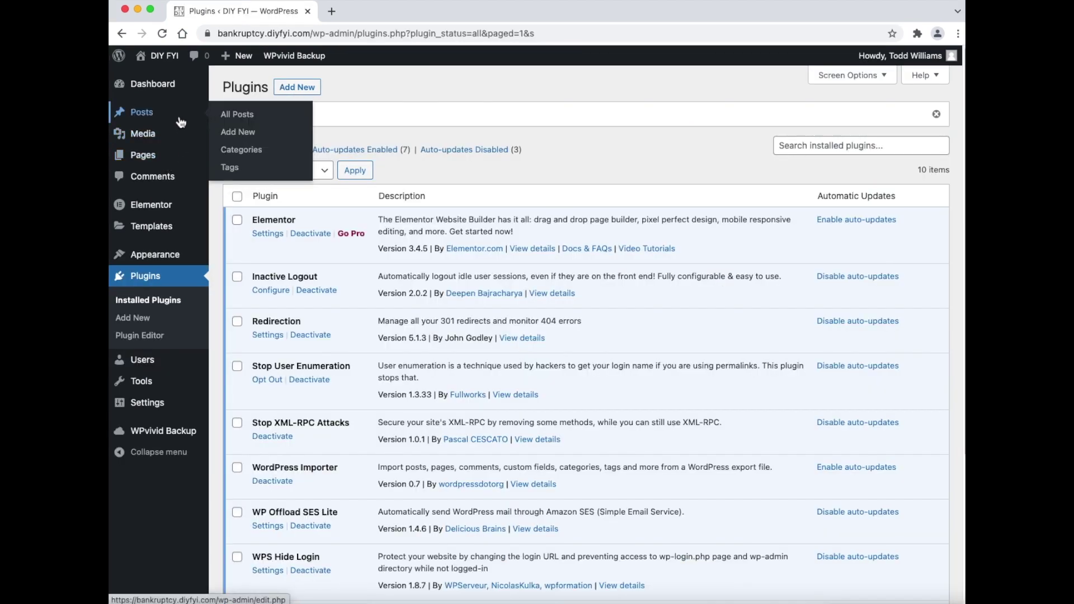
click(274, 136)
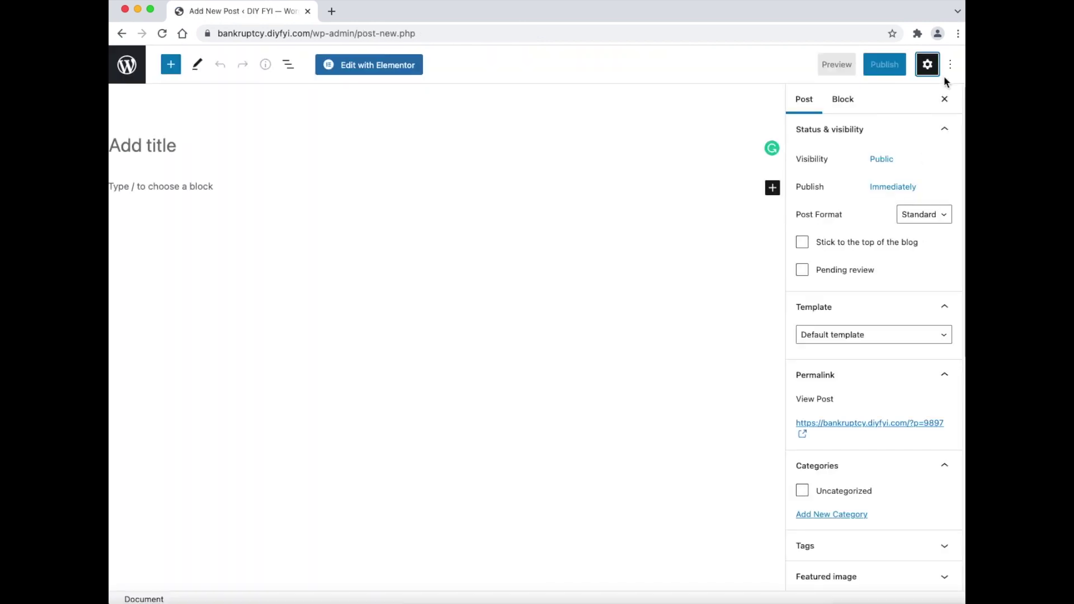
click(930, 66)
click(933, 71)
click(931, 340)
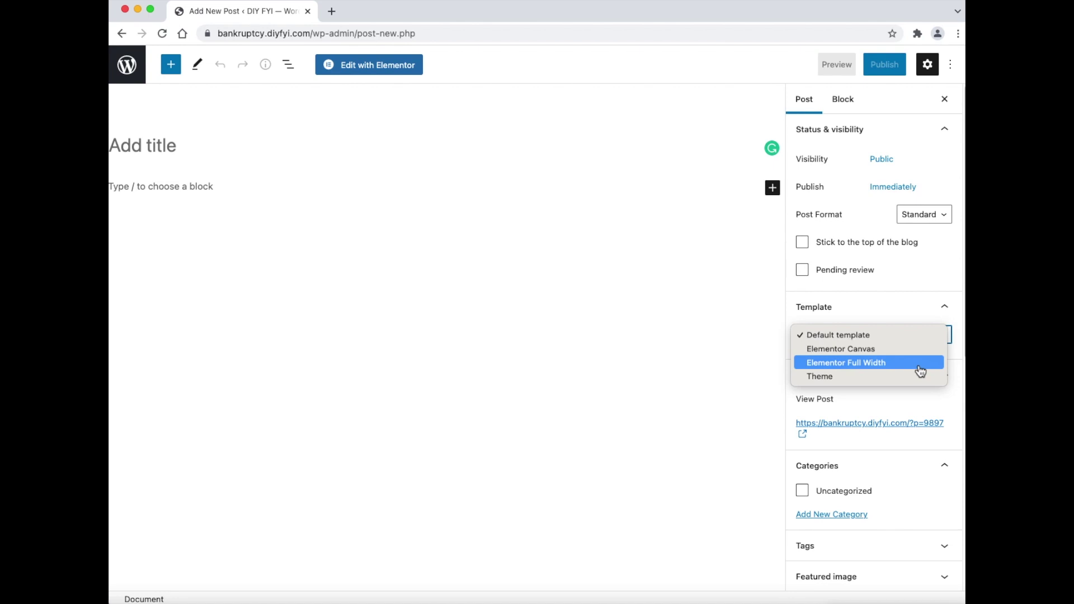
click(920, 369)
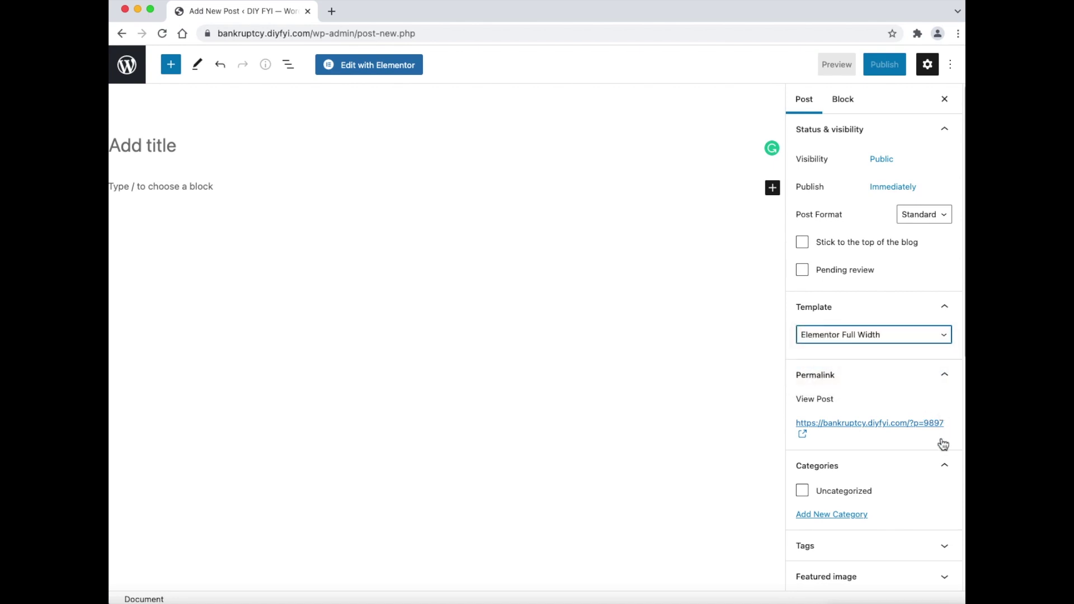
- Turn off pingbacks and trackbacks in the new post's discussion settings
scroll(941, 445, down, 1)
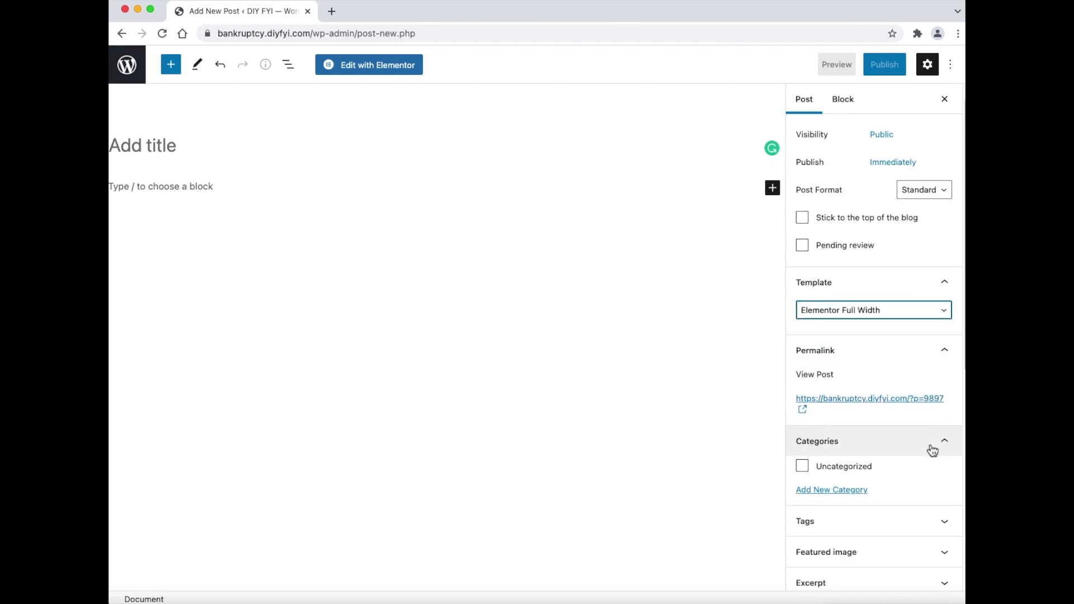
double_click(870, 471)
scroll(923, 481, down, 1)
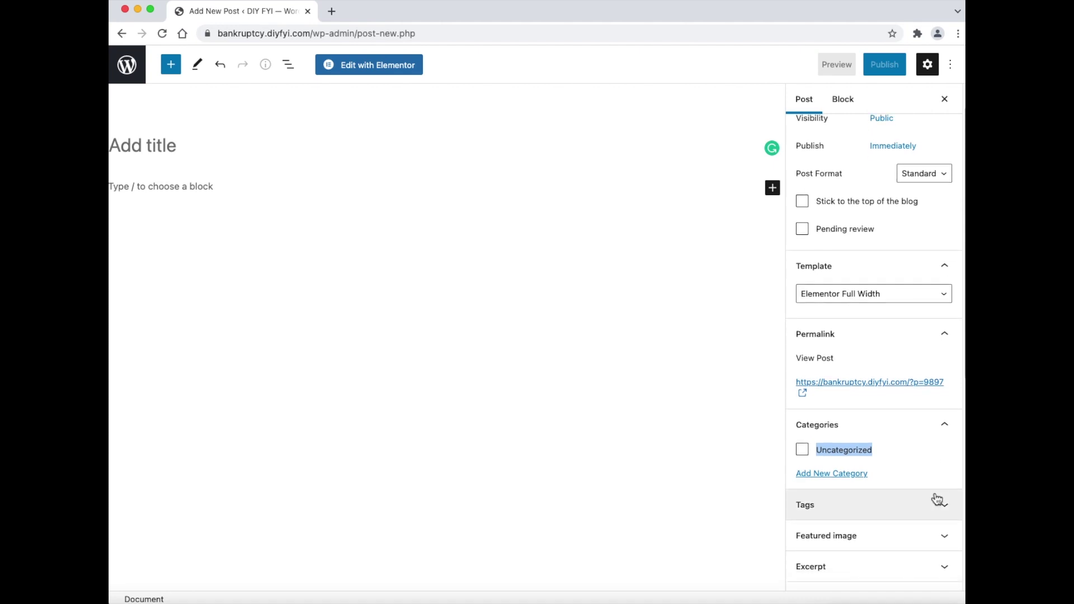
click(931, 498)
scroll(899, 496, down, 1)
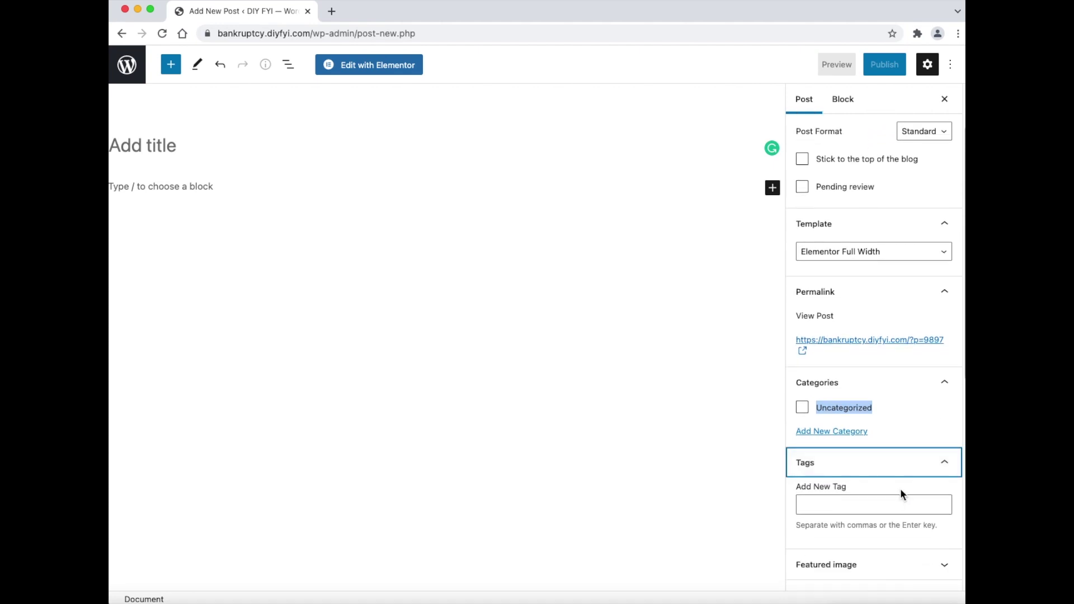
click(945, 467)
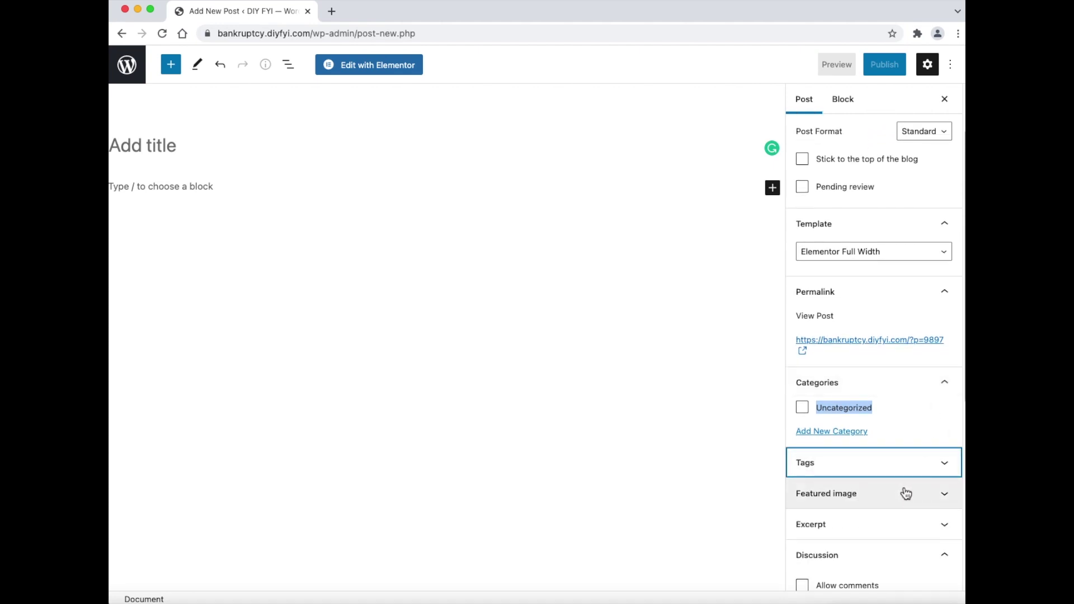
scroll(907, 495, down, 3)
scroll(881, 525, down, 2)
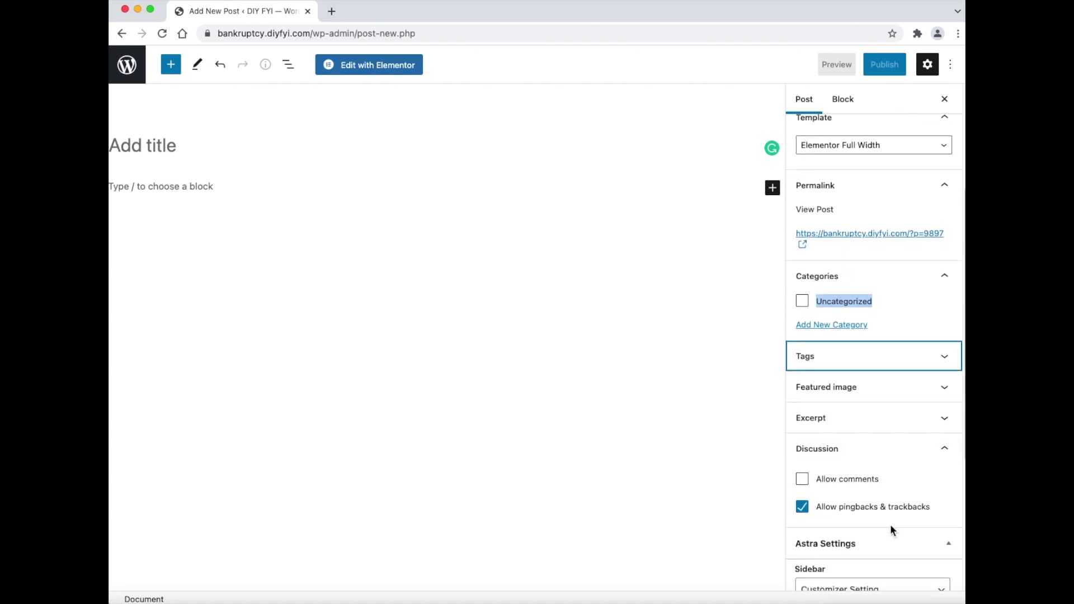
click(882, 509)
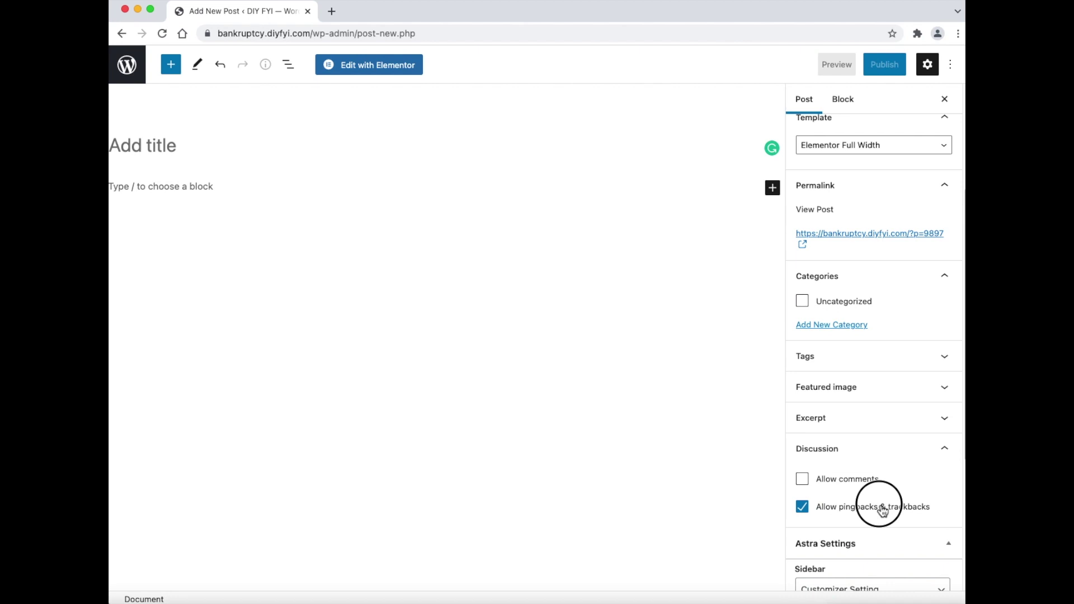
click(882, 511)
- Set the post's Astra sidebar to No Sidebar and its content layout to Full Width / Stretched
scroll(911, 491, down, 3)
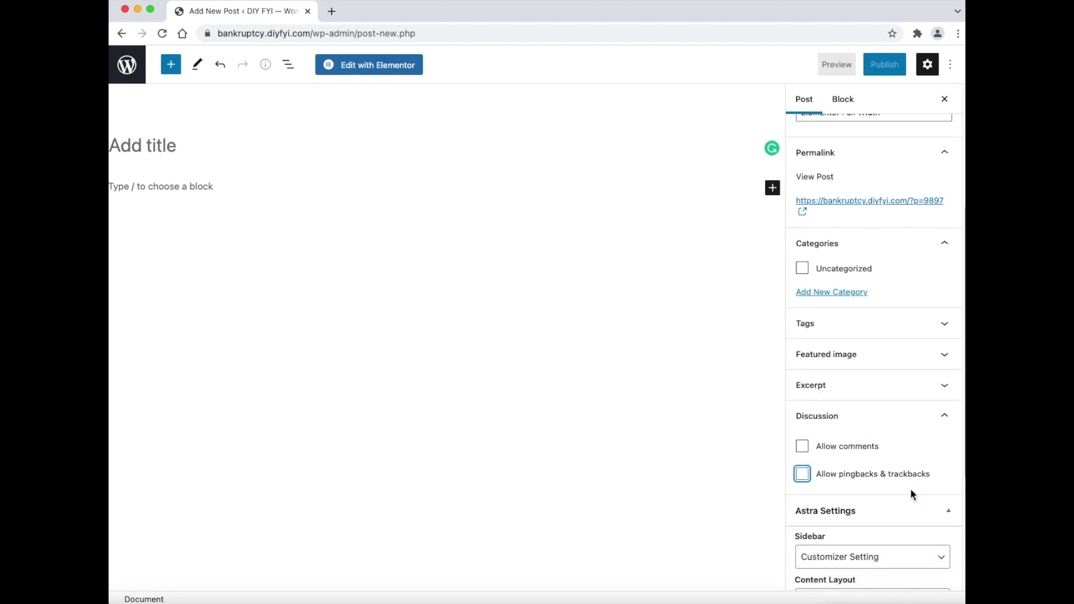
scroll(913, 493, down, 5)
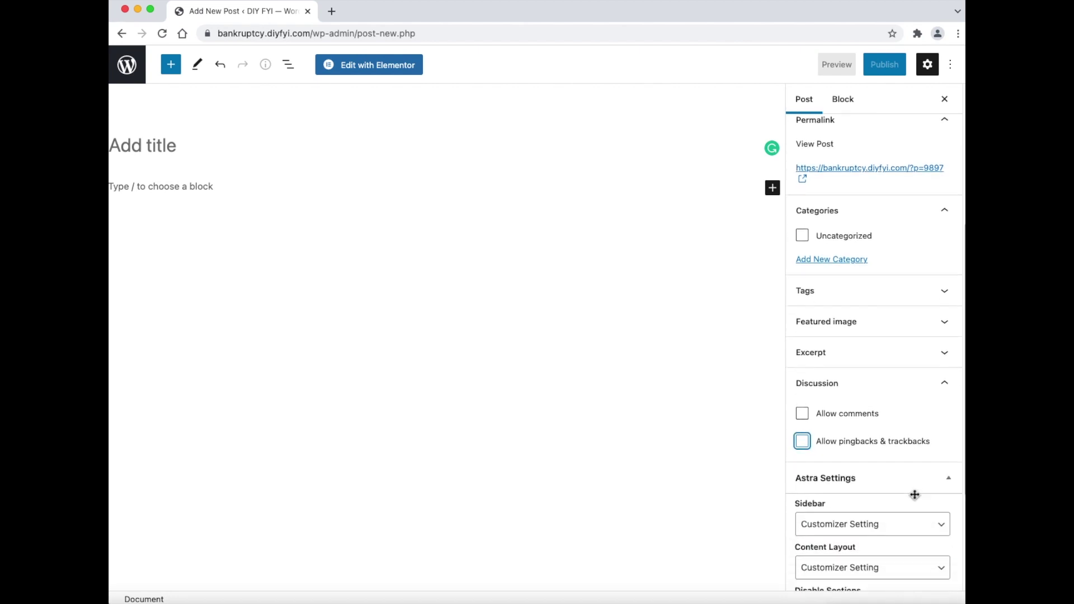
click(951, 363)
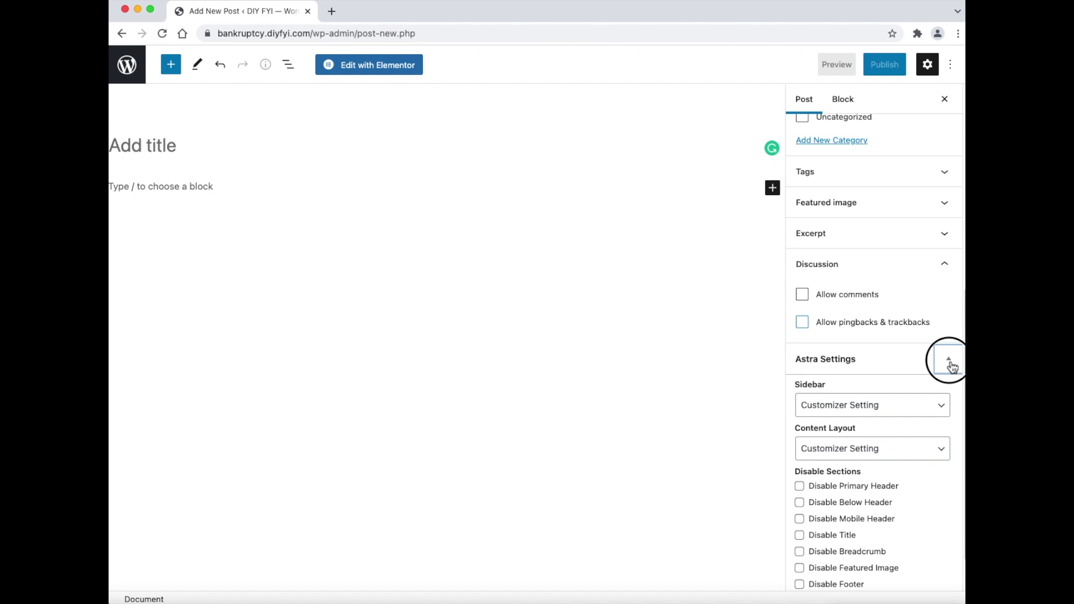
click(950, 363)
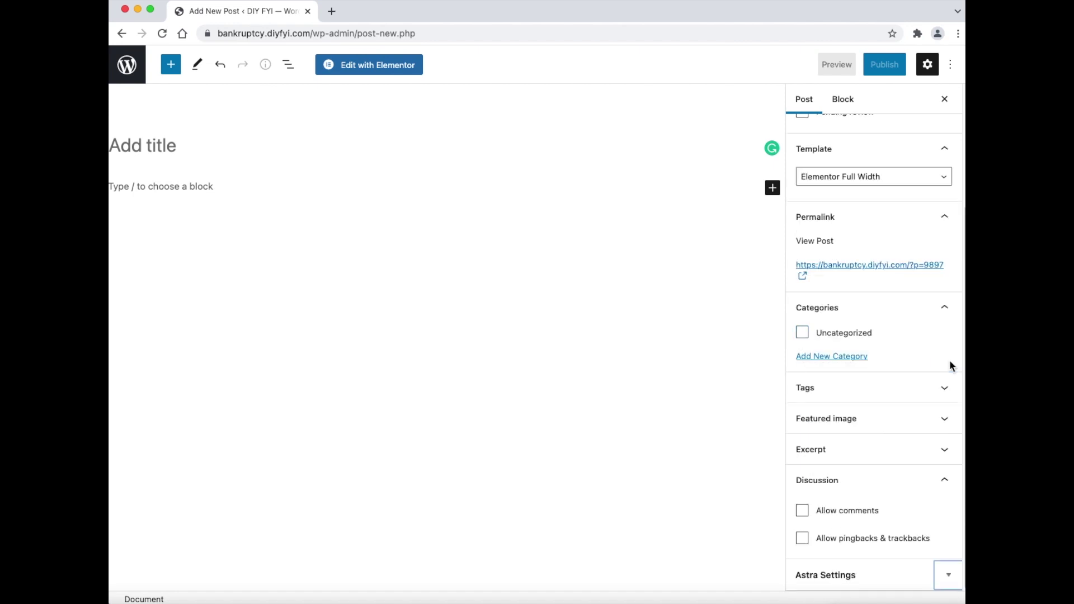
click(946, 584)
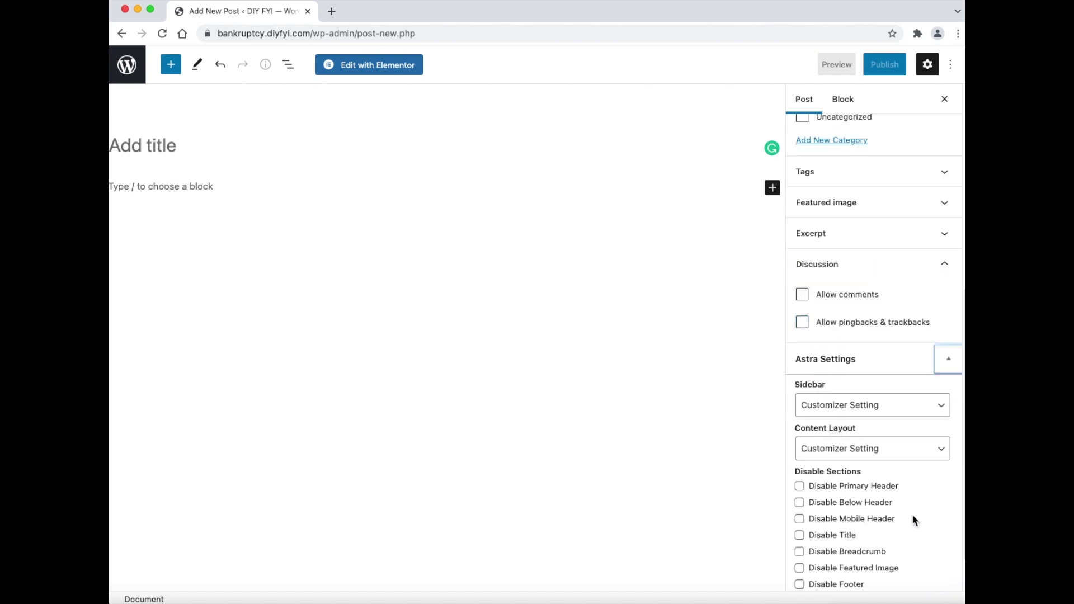
click(913, 410)
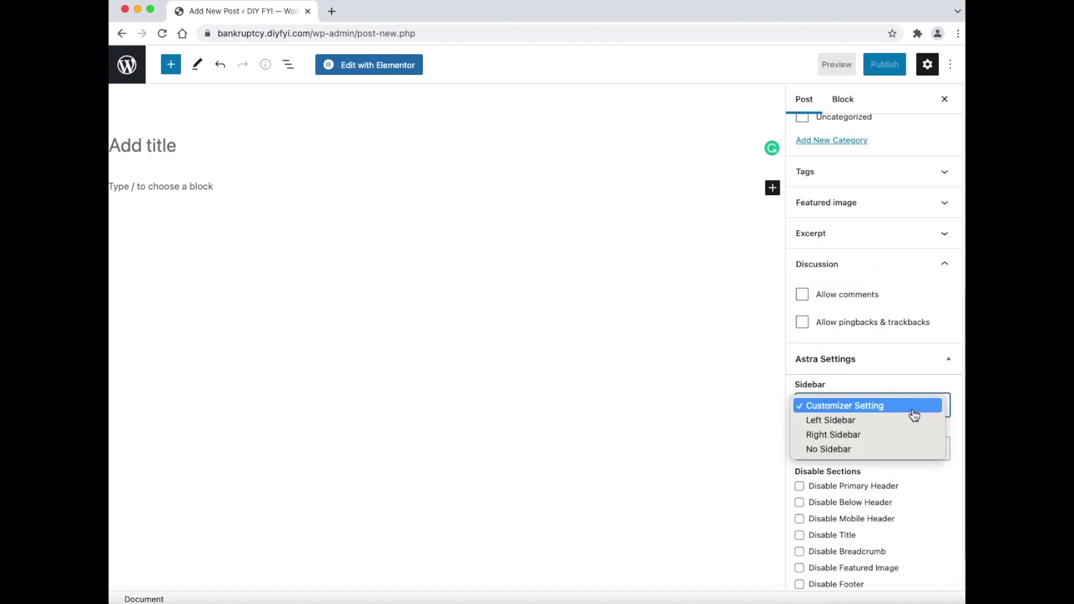
click(891, 455)
click(889, 455)
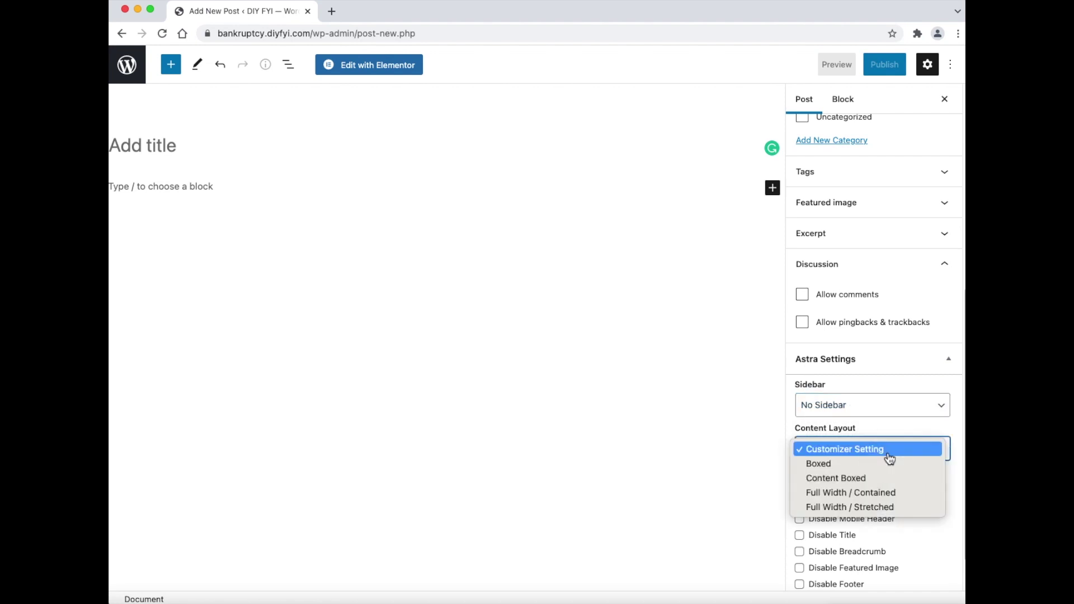
click(895, 510)
- Disable the primary header, below header, mobile header, title, breadcrumb, featured image and footer in the post's Astra settings
scroll(856, 497, down, 1)
scroll(854, 495, down, 2)
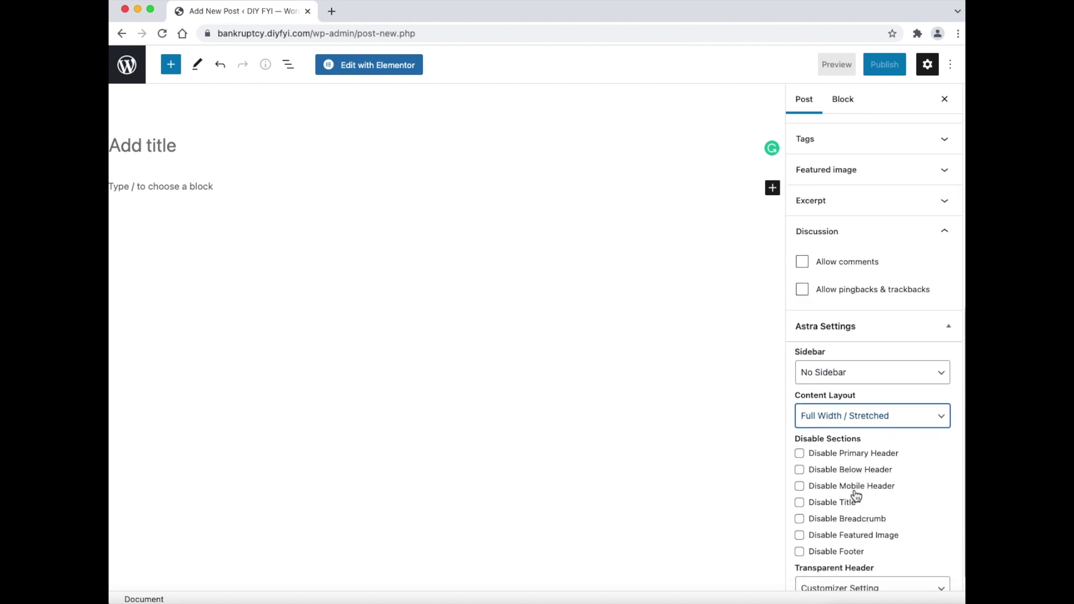
click(799, 435)
click(798, 451)
click(799, 467)
click(800, 484)
click(801, 501)
click(800, 516)
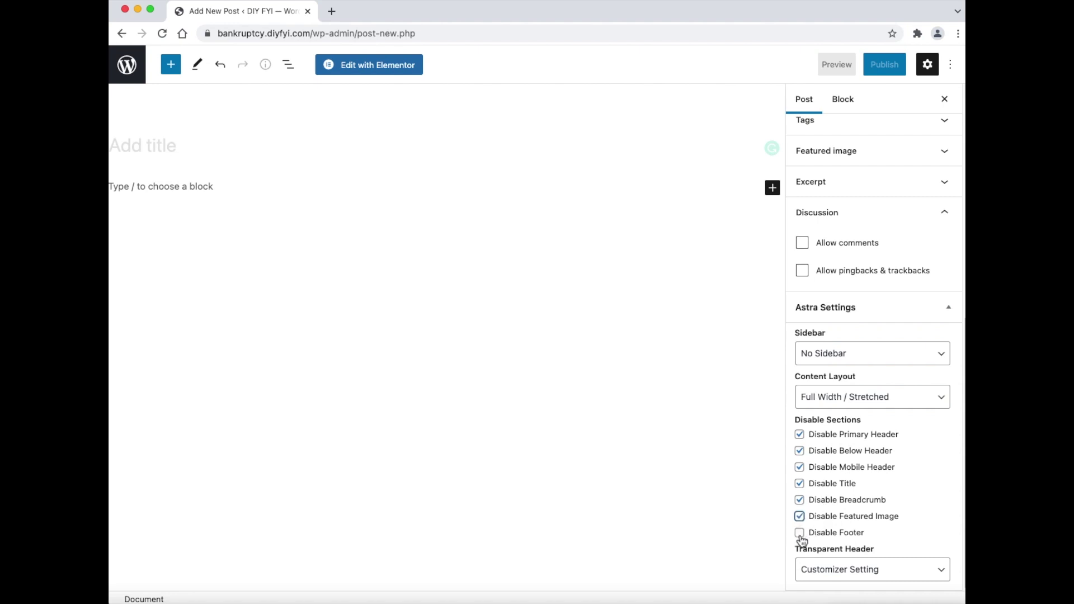
click(800, 534)
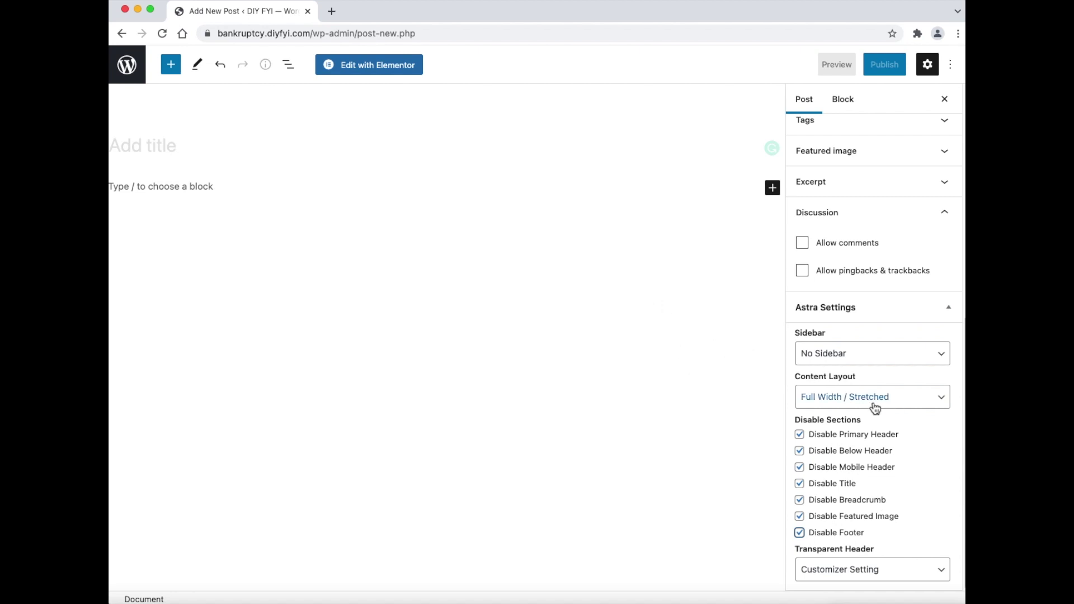
scroll(873, 411, up, 10)
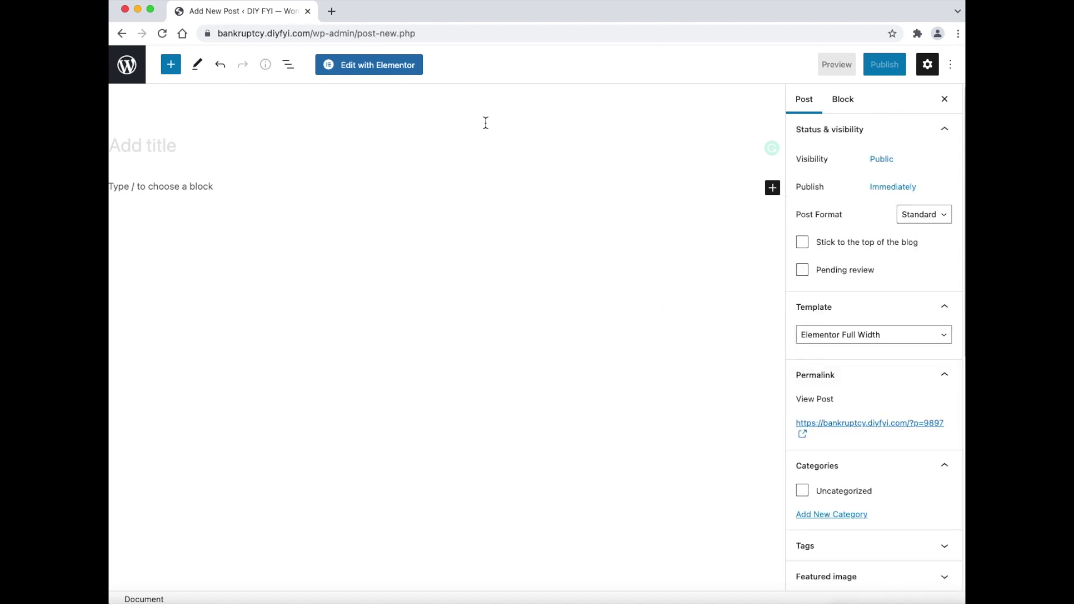
- Open the post in the Elementor editor and add a single-column section
click(402, 70)
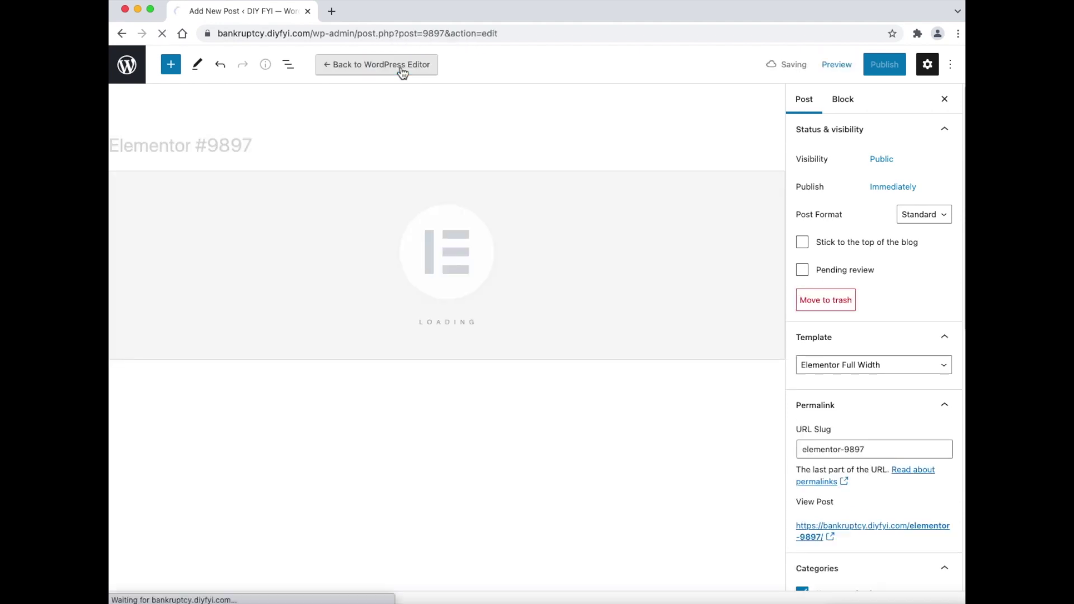
click(612, 152)
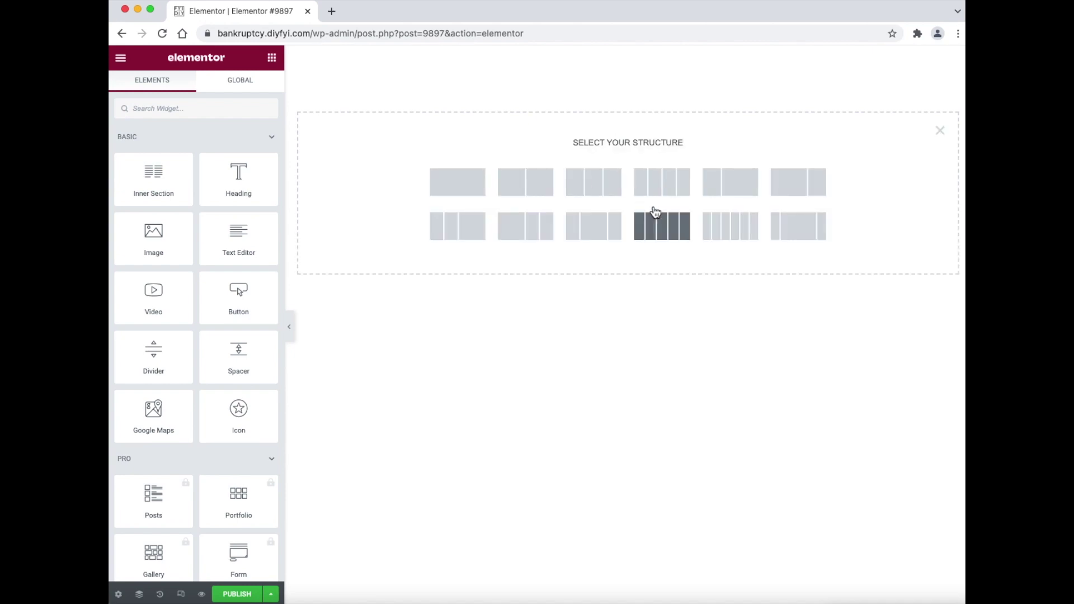
click(473, 186)
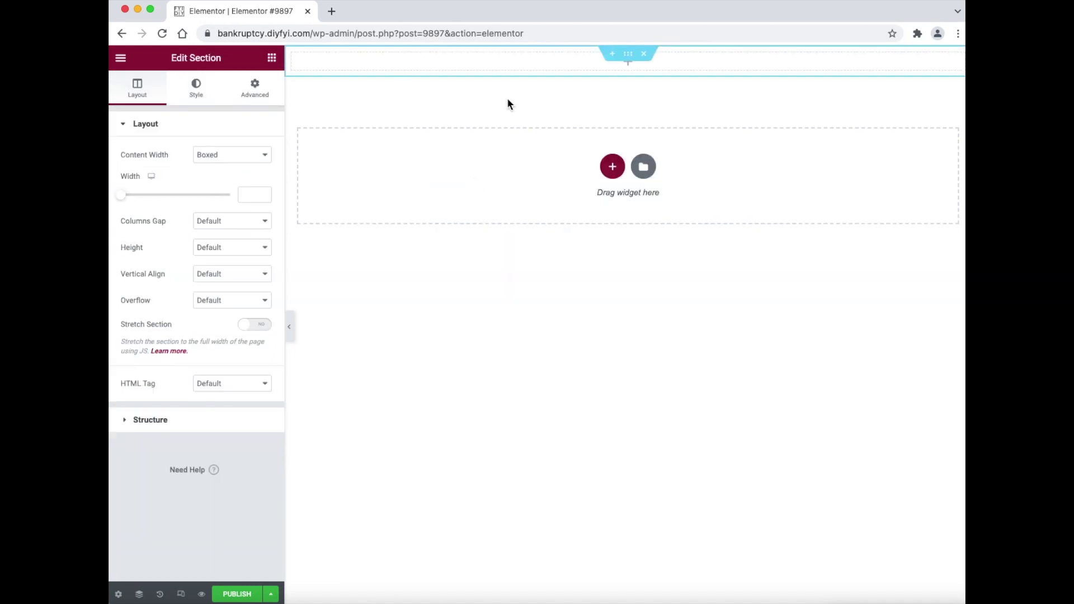
- Add a Heading widget to the new section and set its title to "Test Video."
click(542, 60)
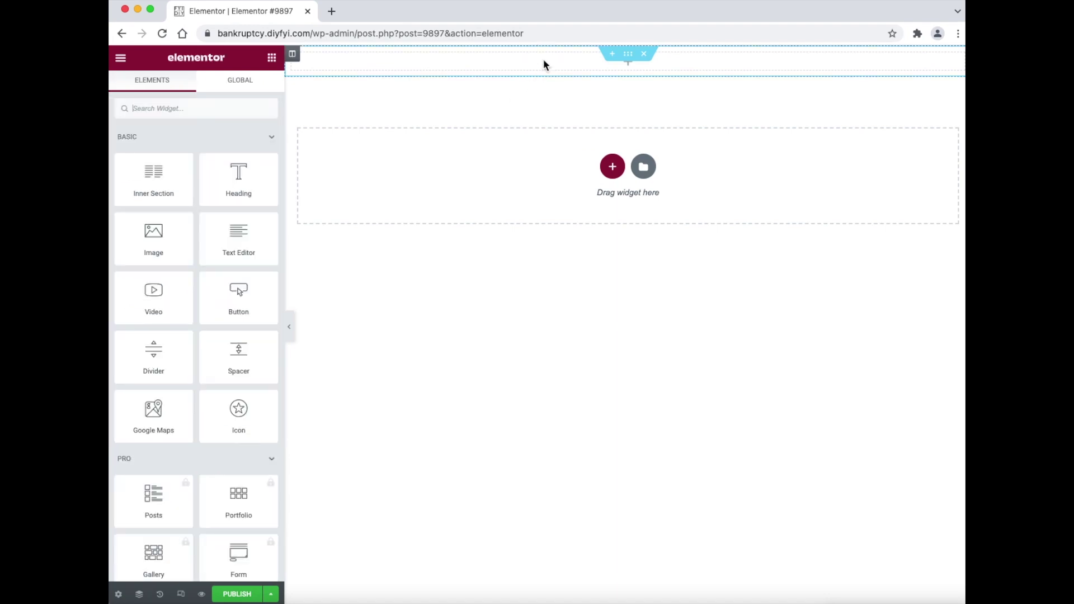
drag(257, 197, 457, 66)
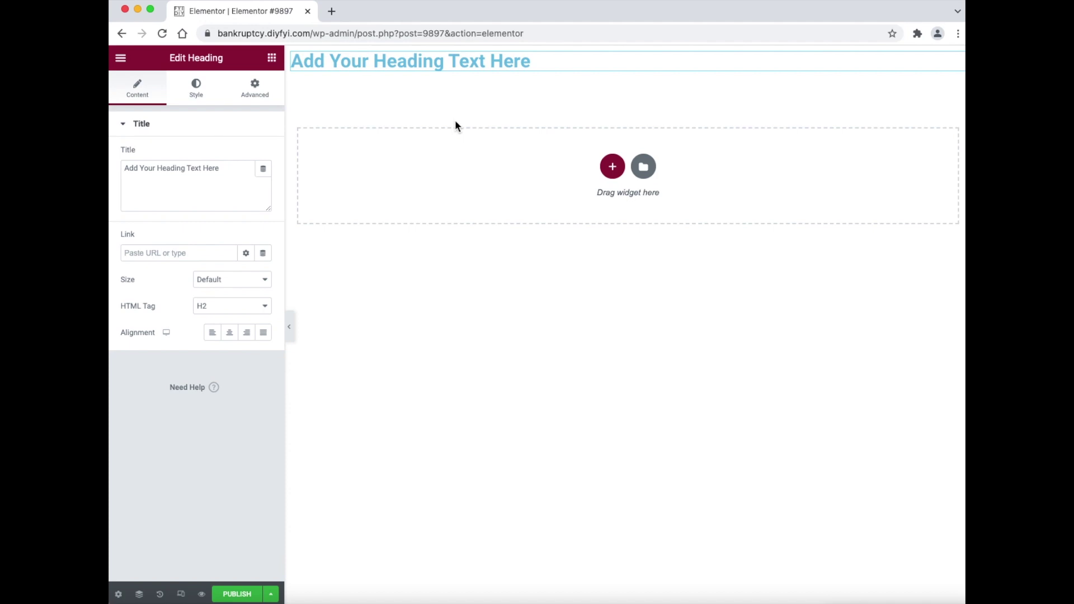
drag(223, 168, 110, 162)
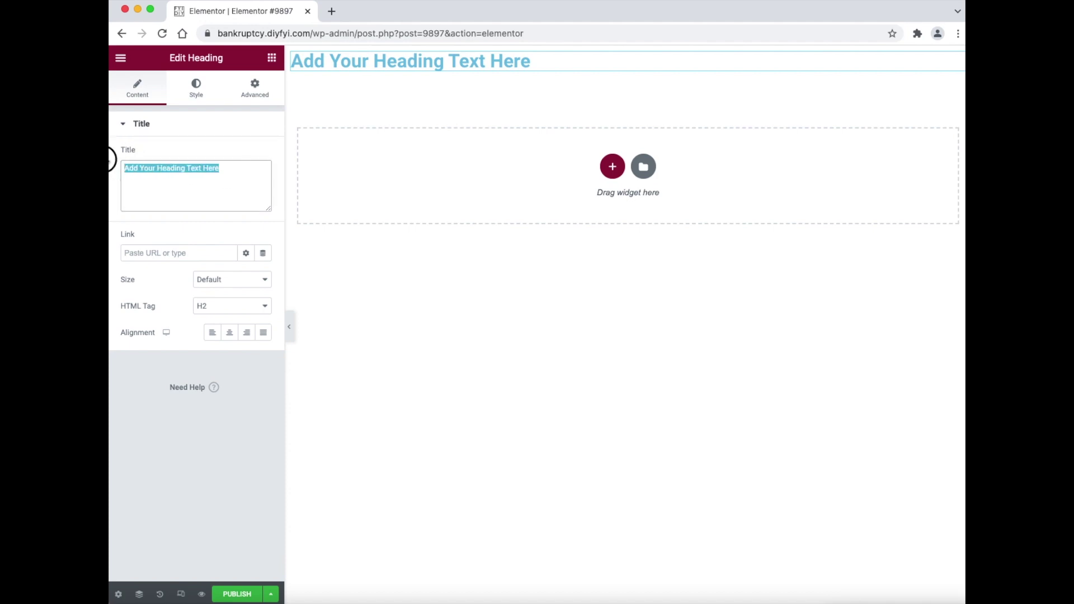
text(T)
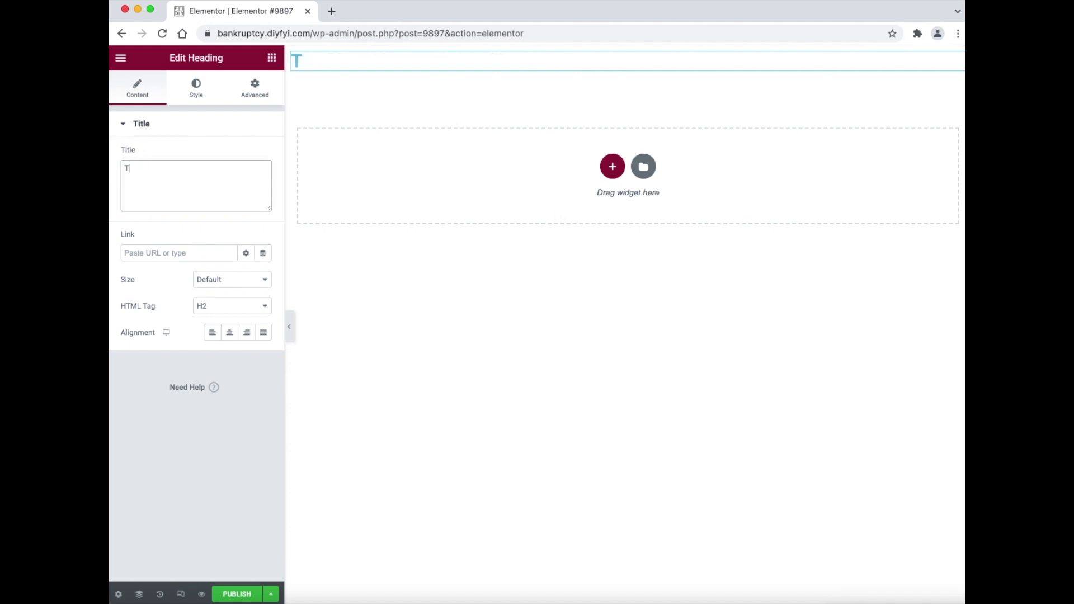
text(est Video.)
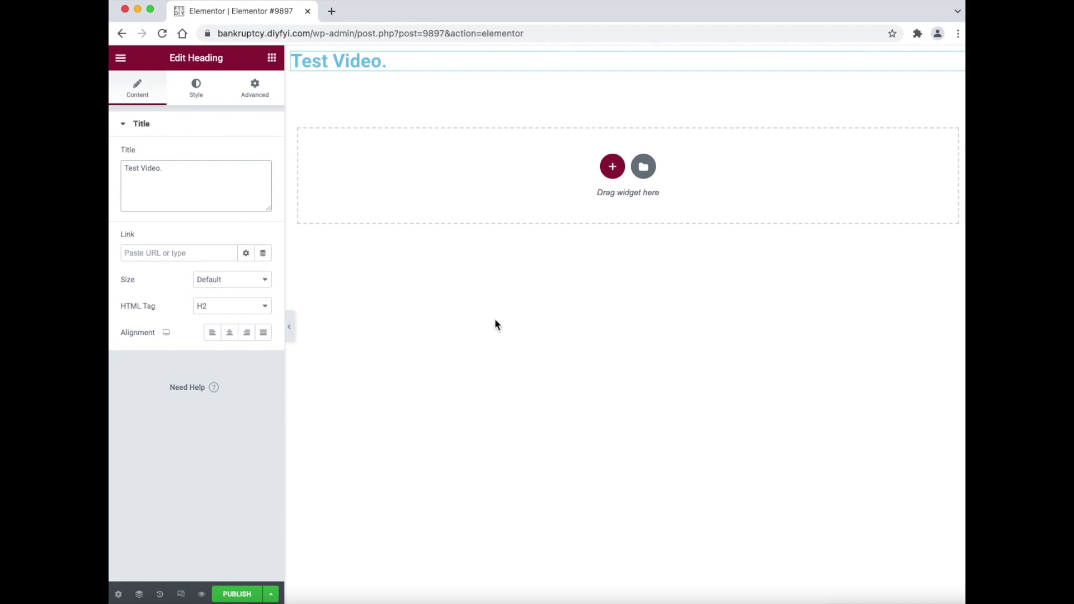
- Keep the heading's HTML tag at H2 and center its alignment
click(263, 312)
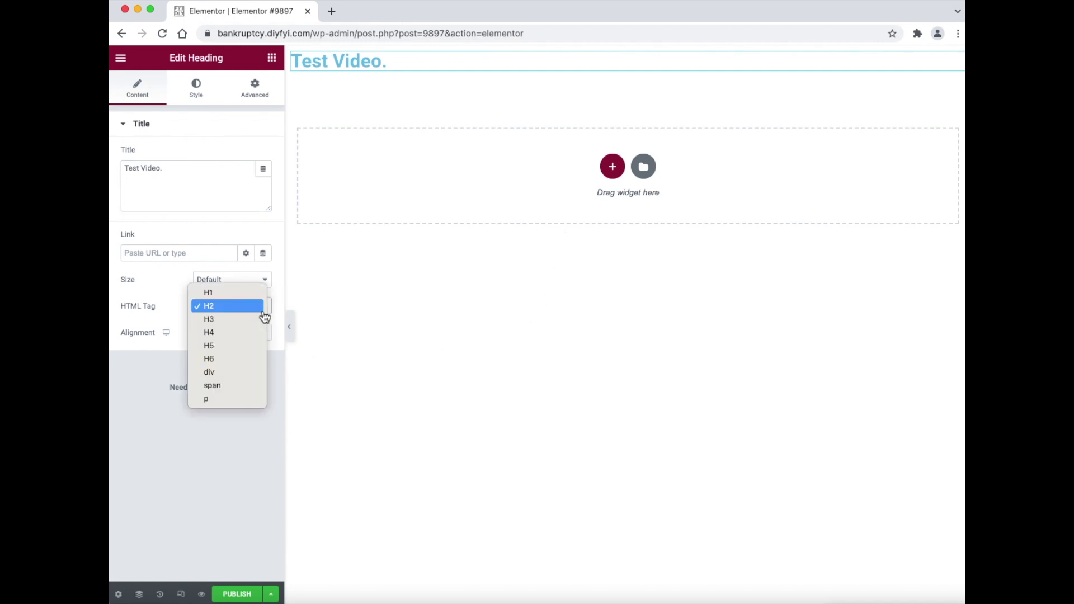
click(240, 308)
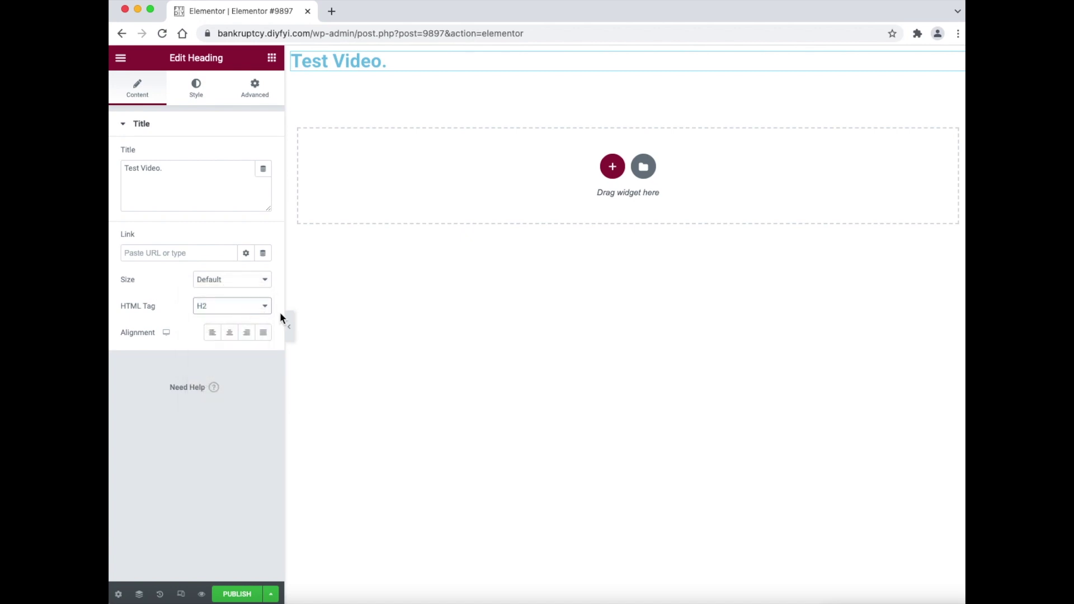
click(231, 334)
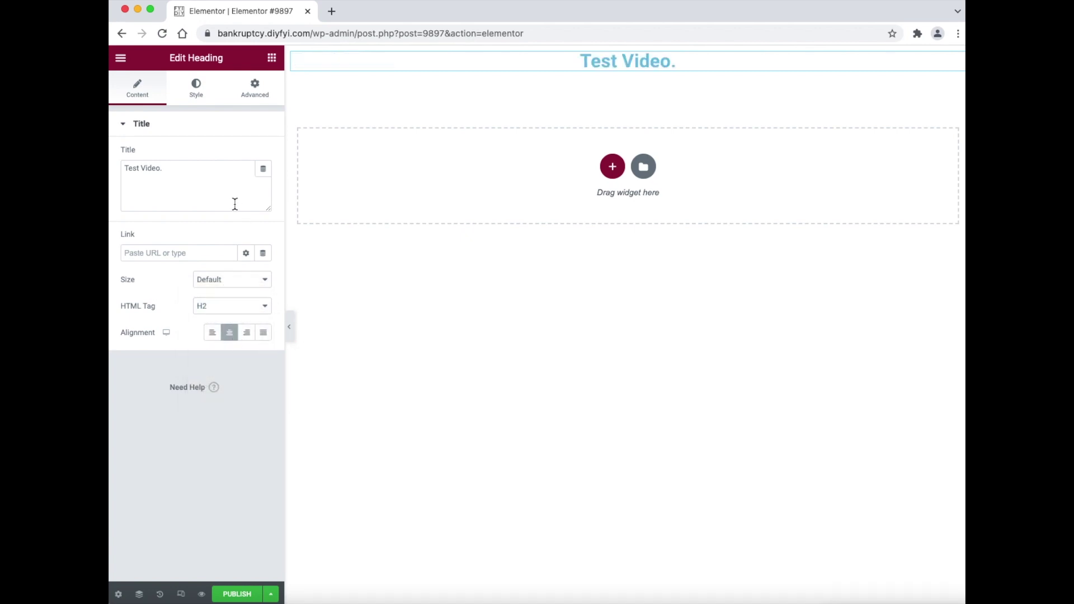
- Set the heading's typography decoration to Underline and its text color to black
click(195, 90)
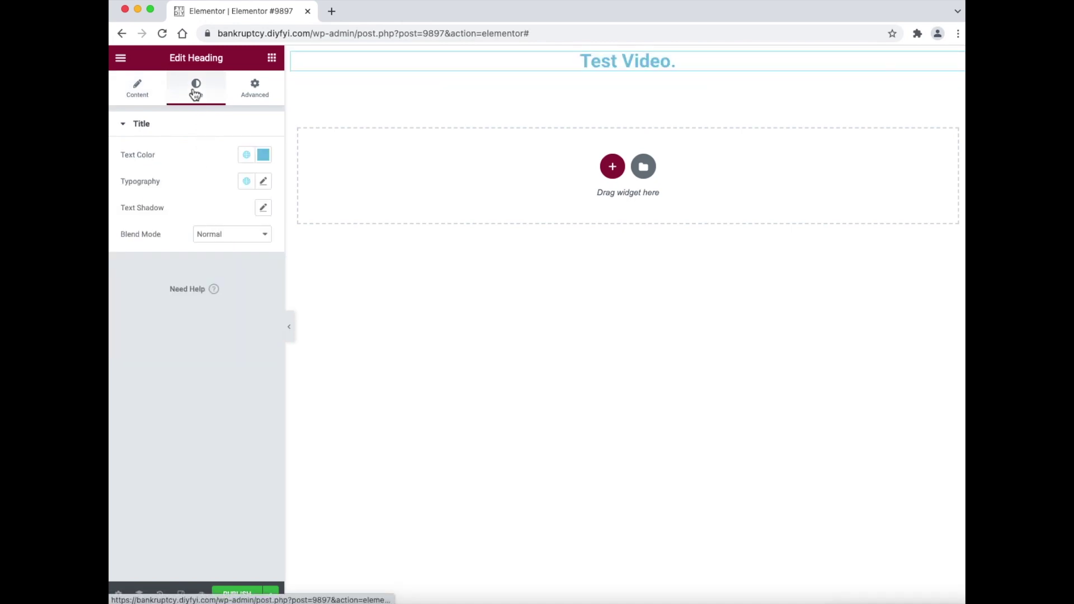
click(263, 182)
click(245, 391)
click(231, 404)
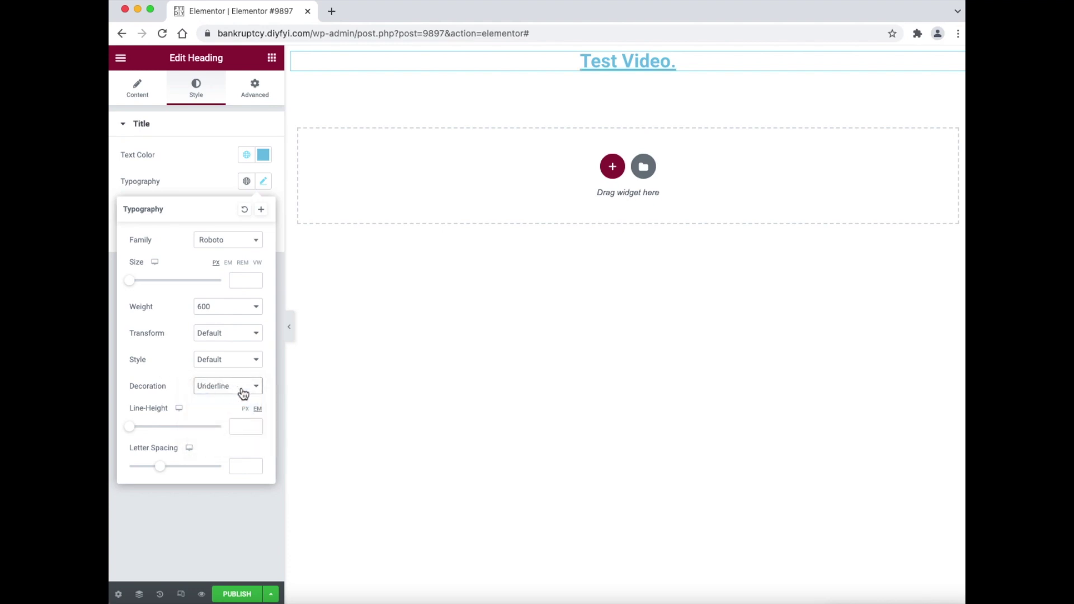
click(204, 171)
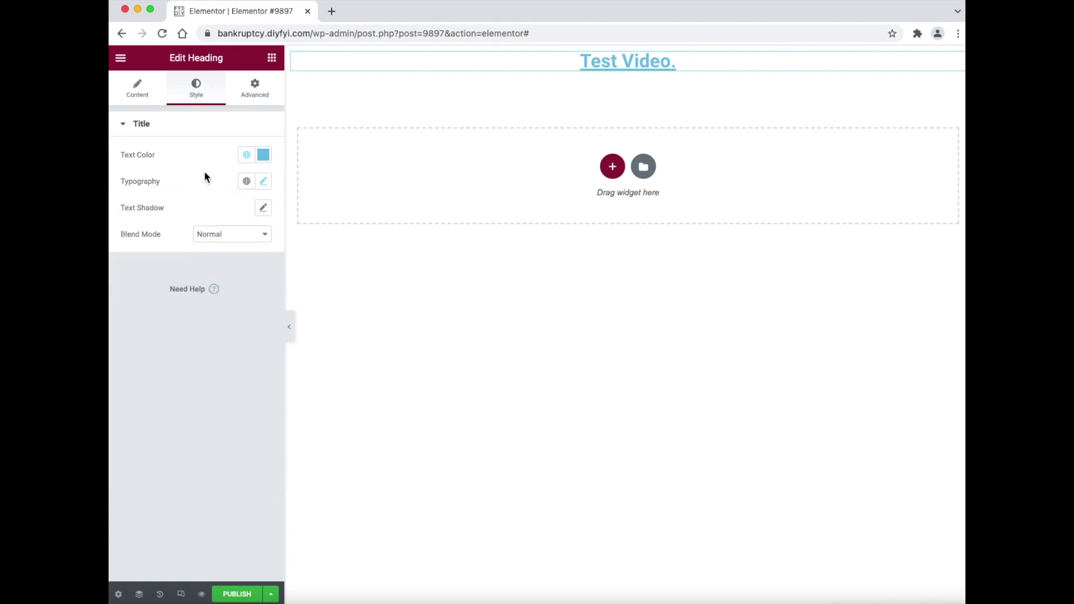
click(264, 155)
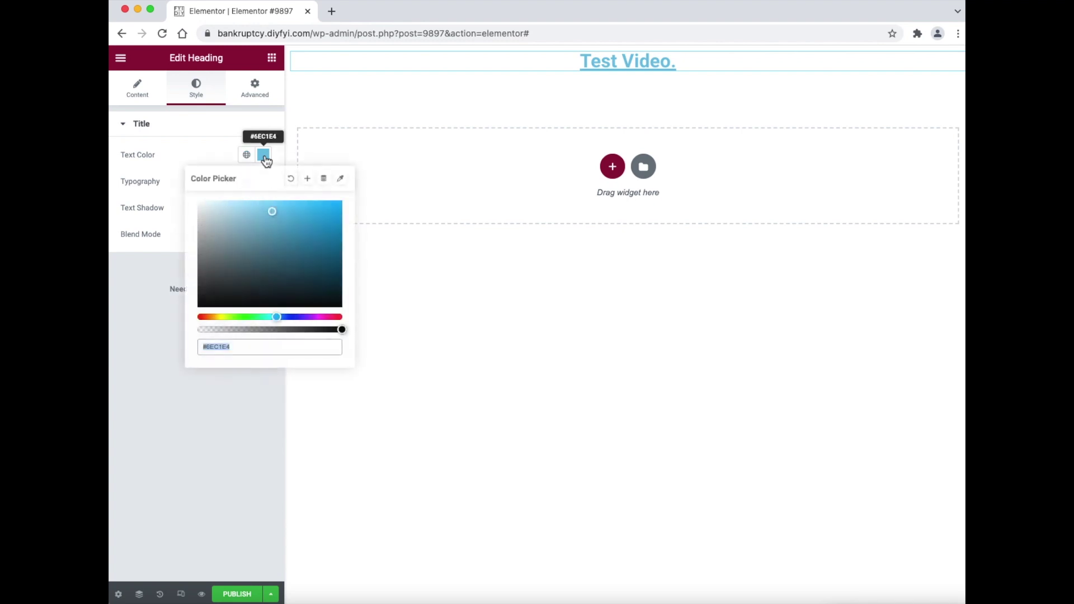
click(341, 306)
click(220, 149)
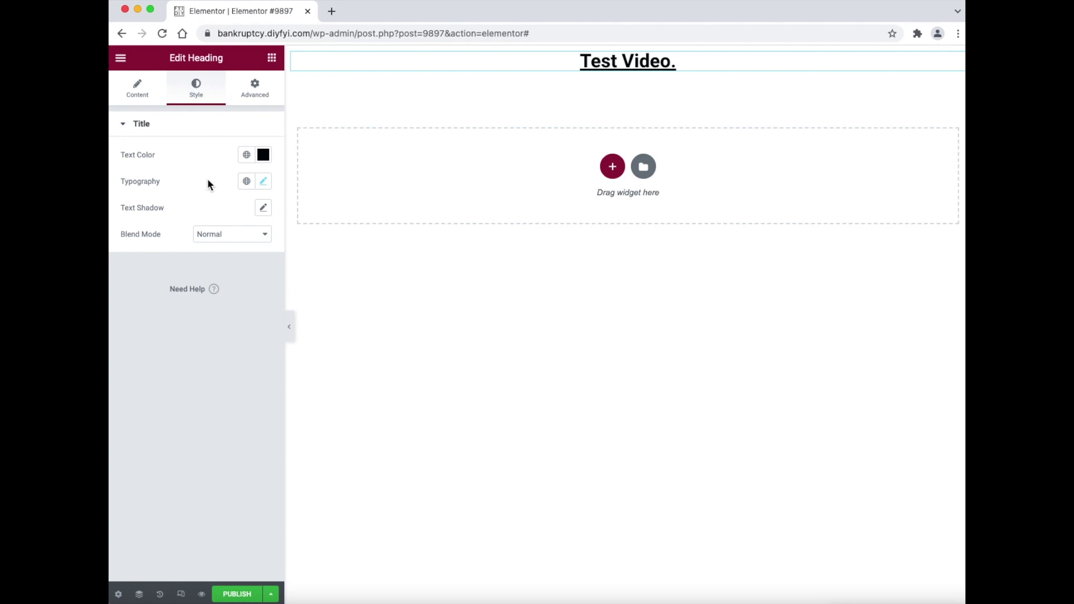
- Unlink the "Test Video." heading's margin values and increase its top margin to move the heading down
click(265, 90)
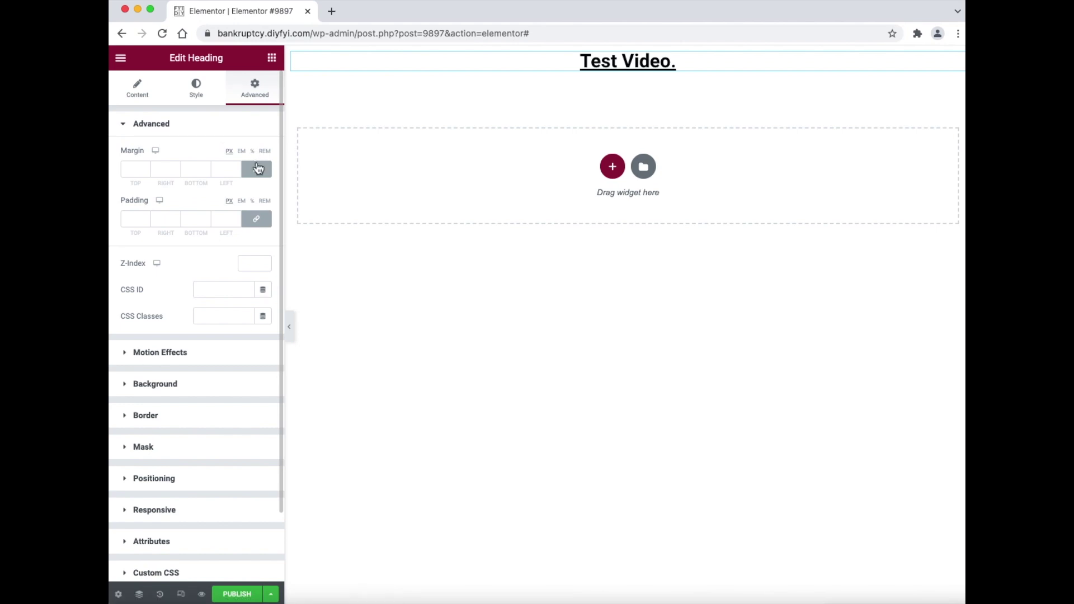
click(206, 168)
click(206, 170)
click(256, 169)
click(207, 168)
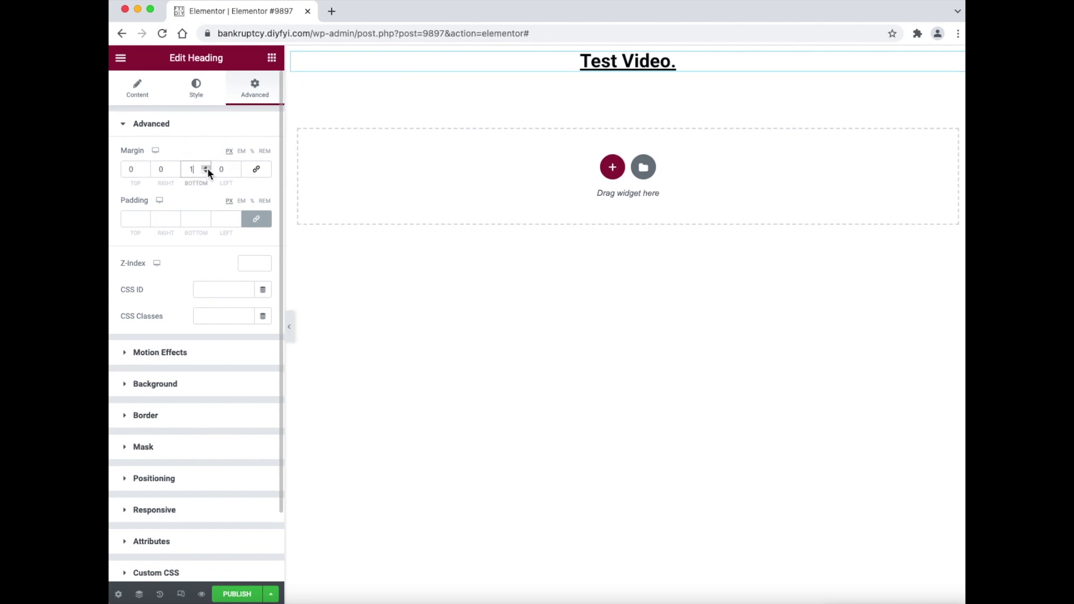
click(207, 171)
click(145, 167)
click(145, 167)
drag(145, 167, 145, 168)
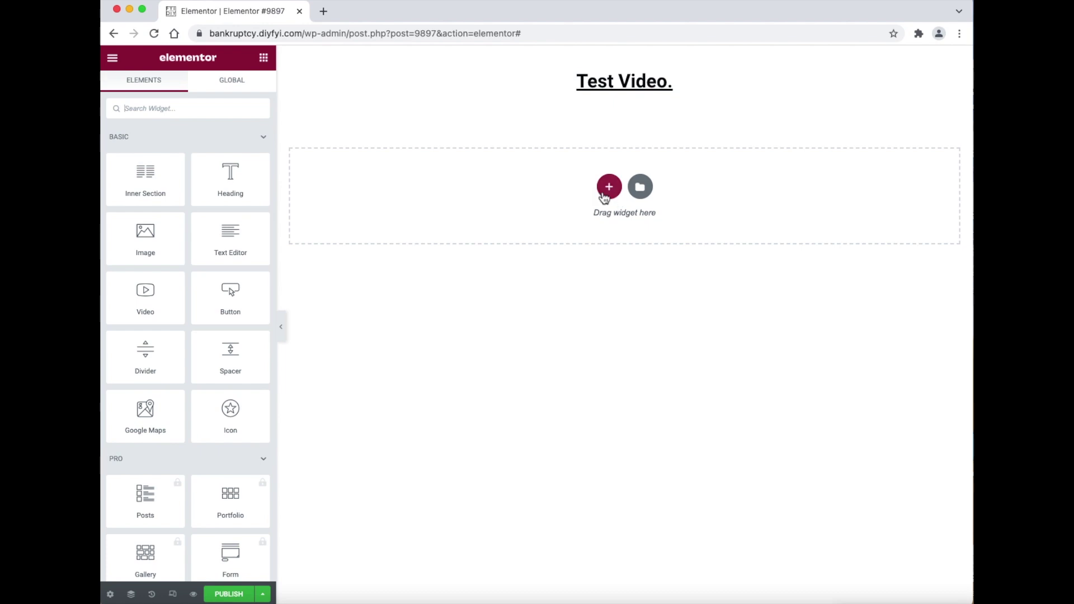
- Add a two-column section below the heading and place a Heading widget in its first column
click(608, 187)
click(541, 219)
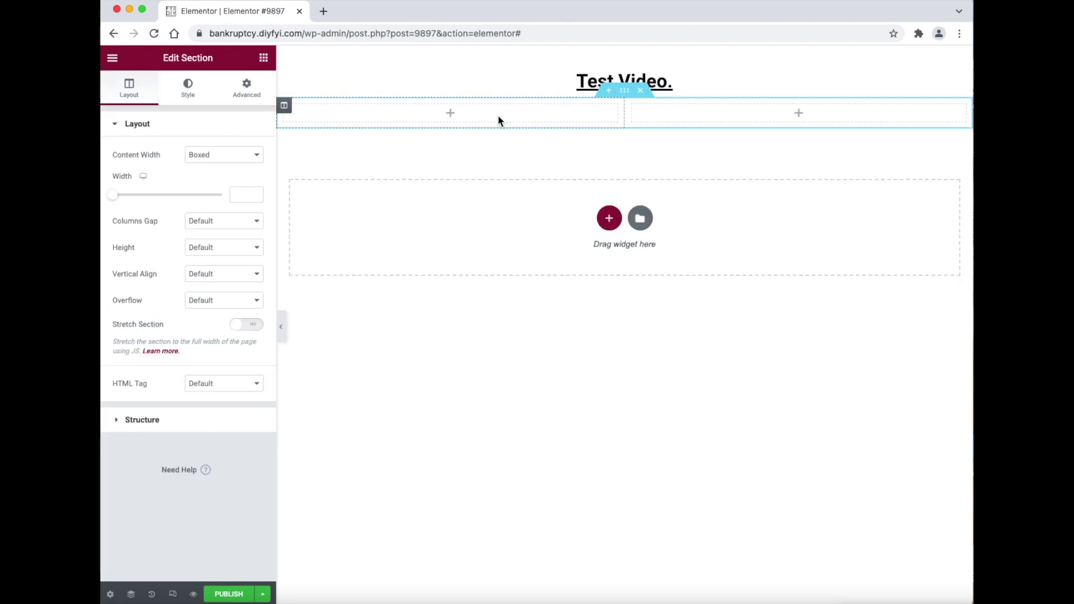
click(449, 116)
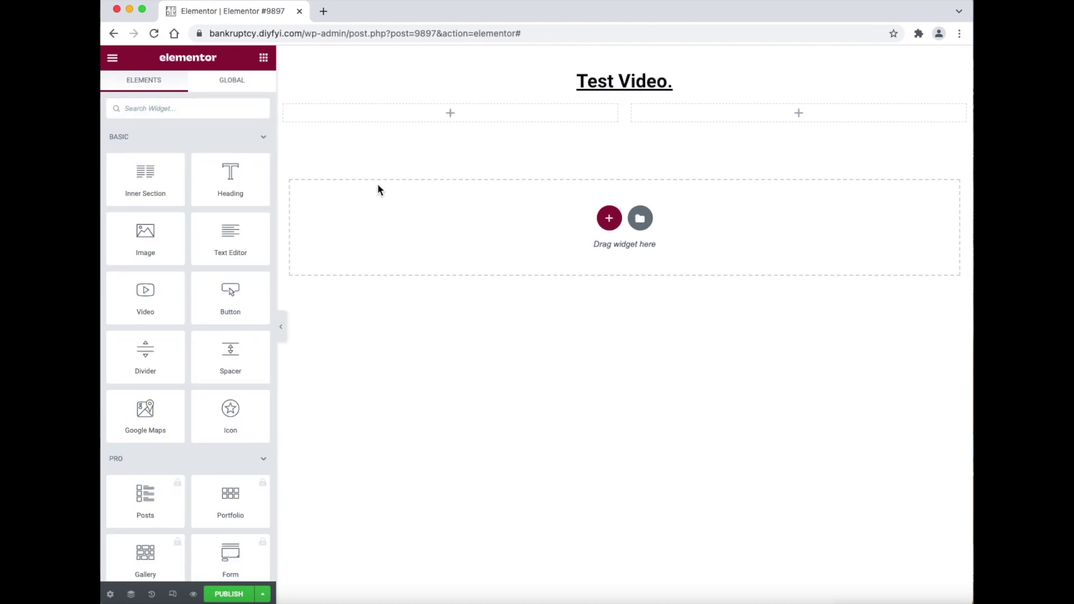
drag(230, 175, 462, 112)
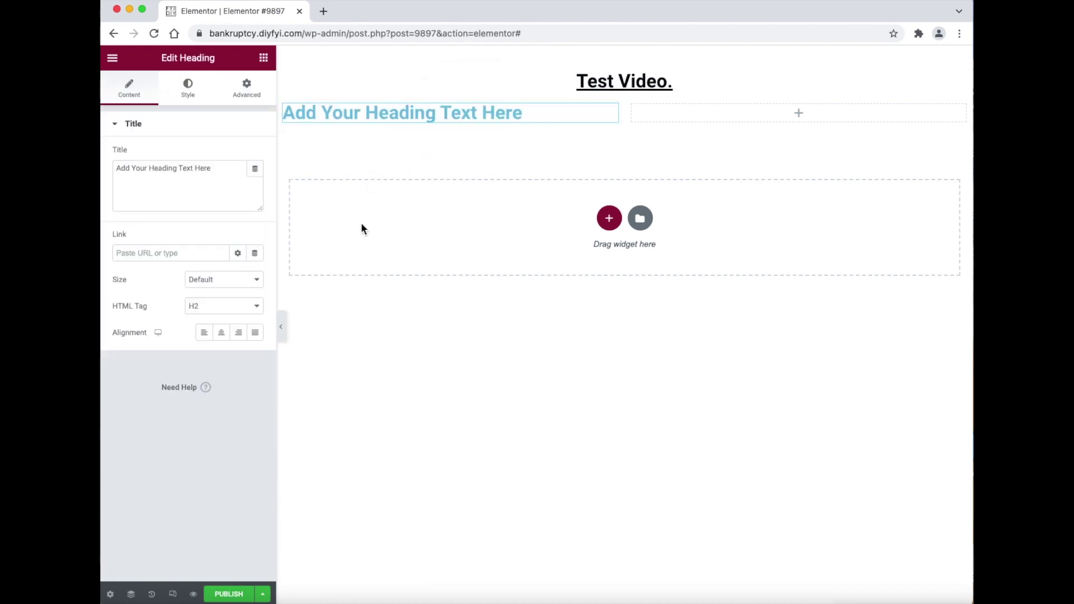
- Keep the new heading's HTML tag at H2 and set its title to "Married"
click(257, 308)
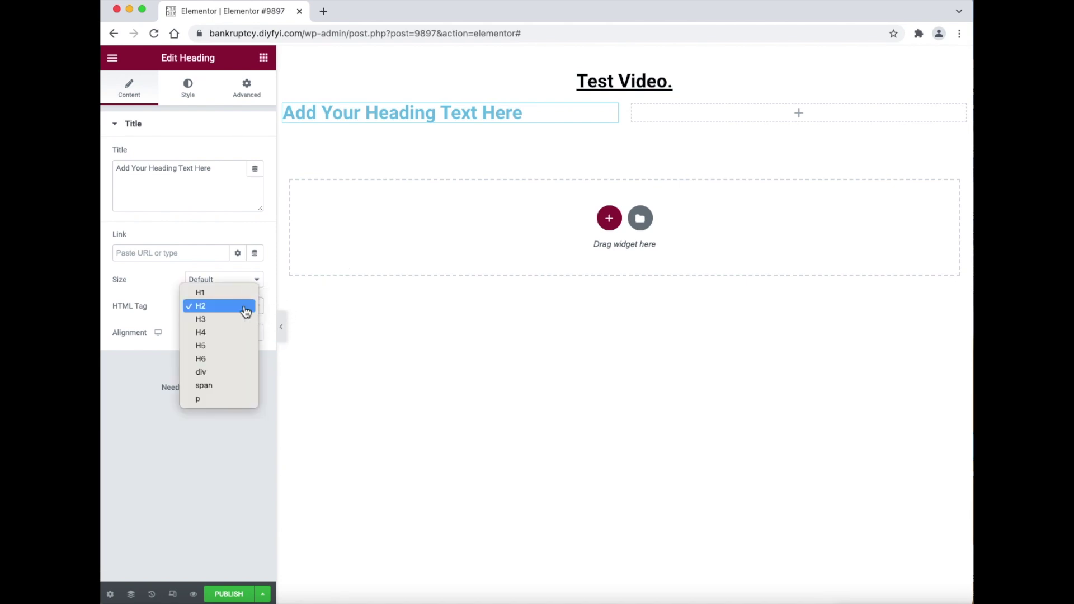
click(317, 290)
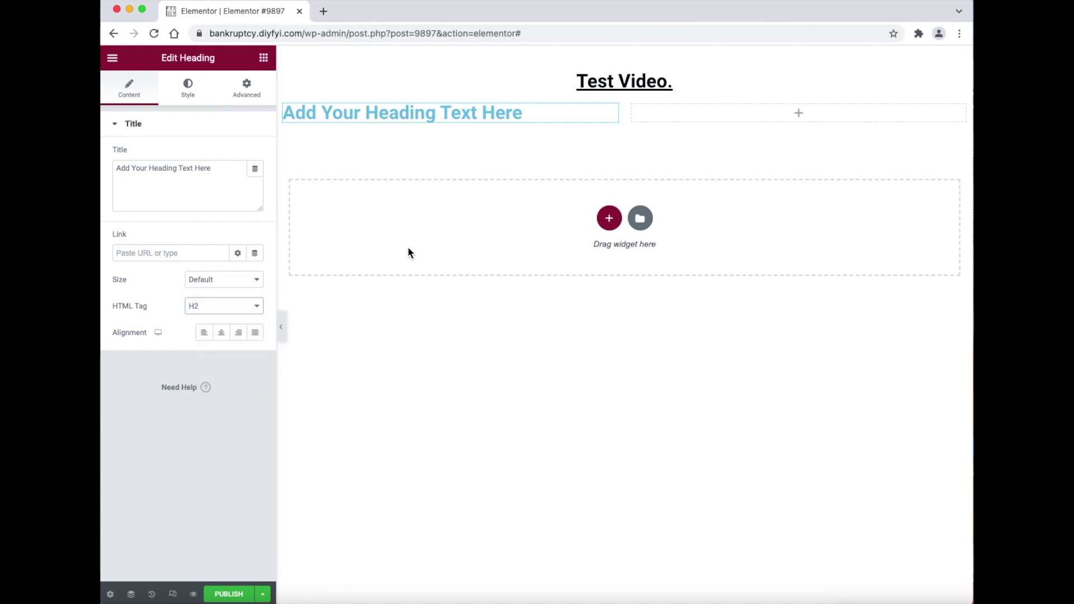
drag(160, 169, 120, 151)
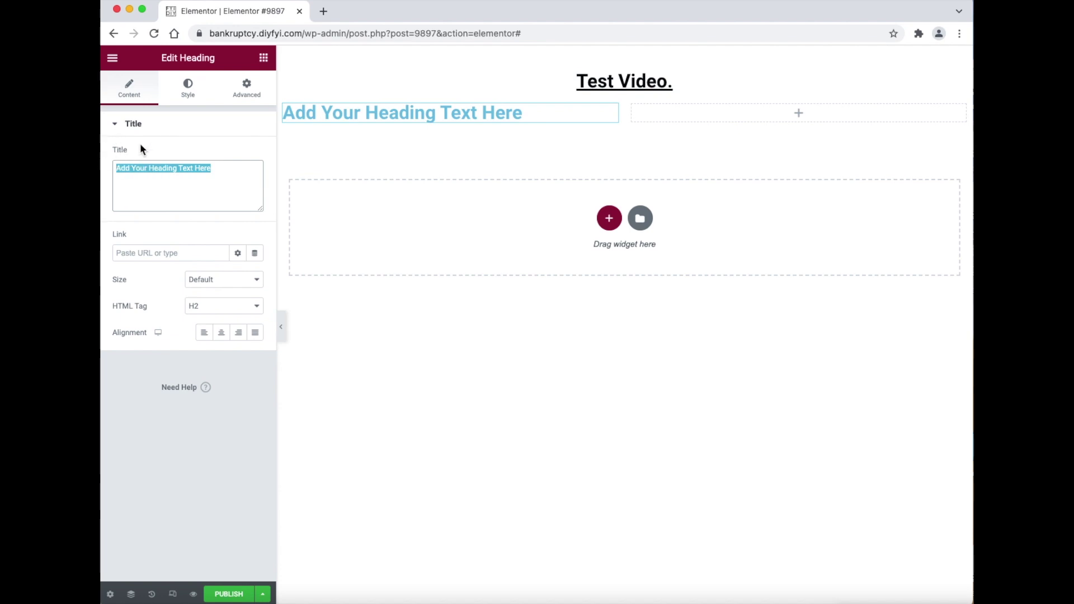
text(Married)
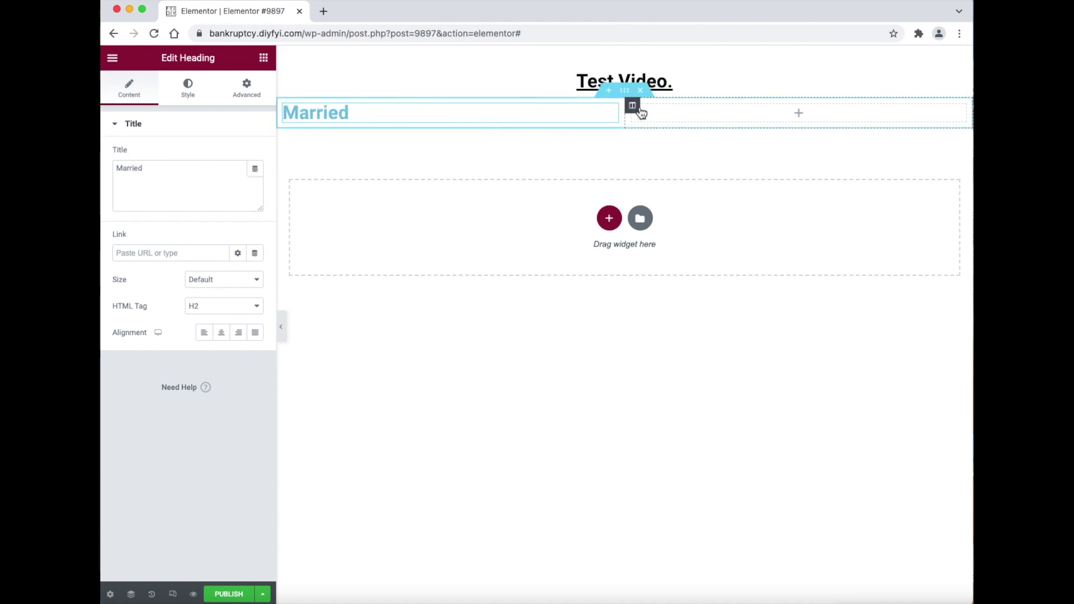
- Delete the empty second column beside the "Married" heading
click(638, 111)
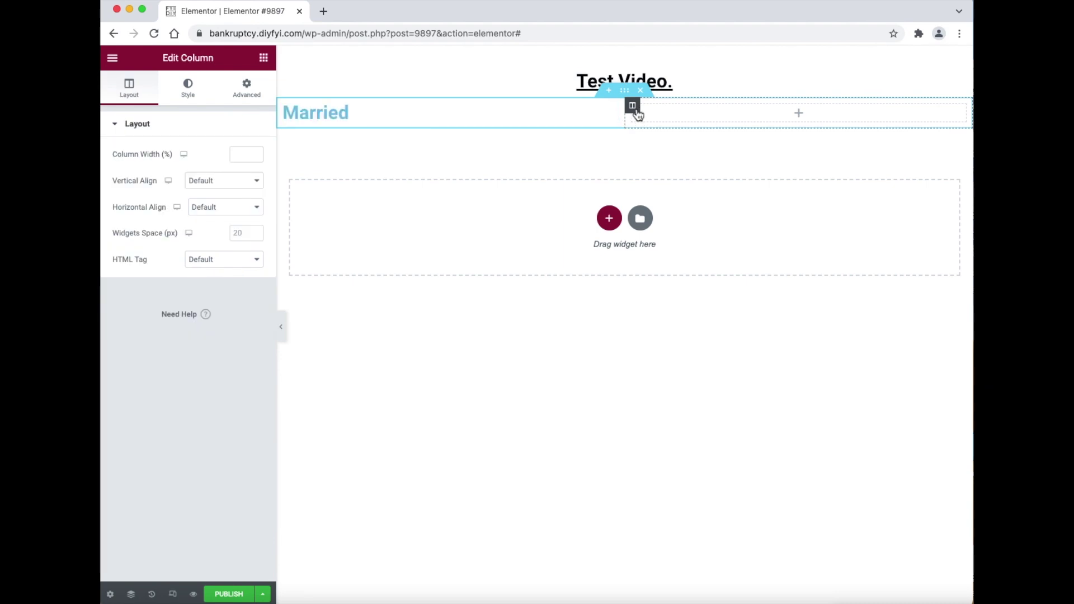
right_click(638, 114)
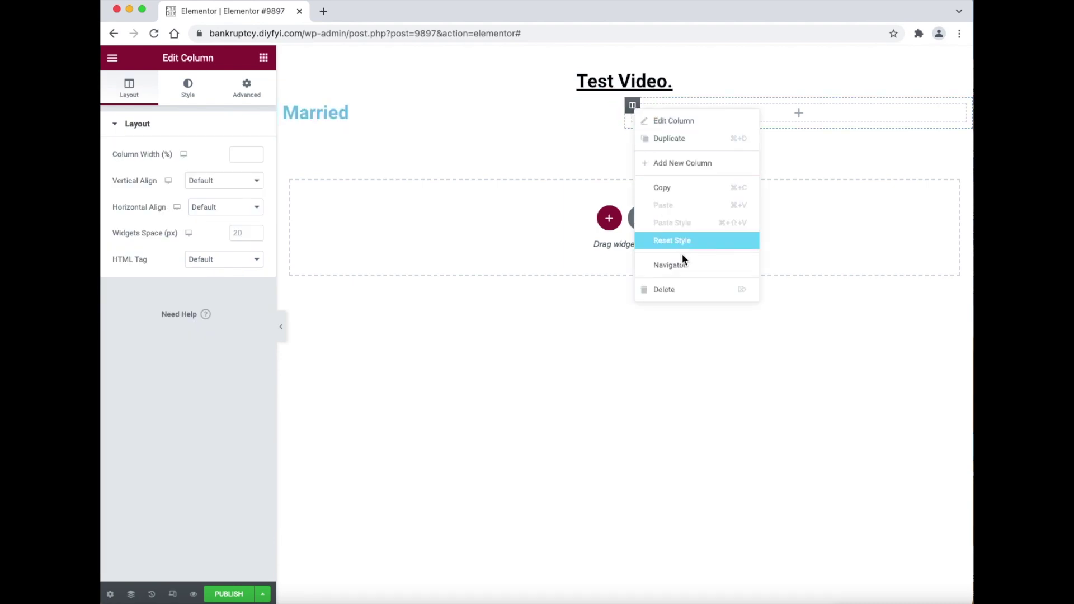
click(690, 291)
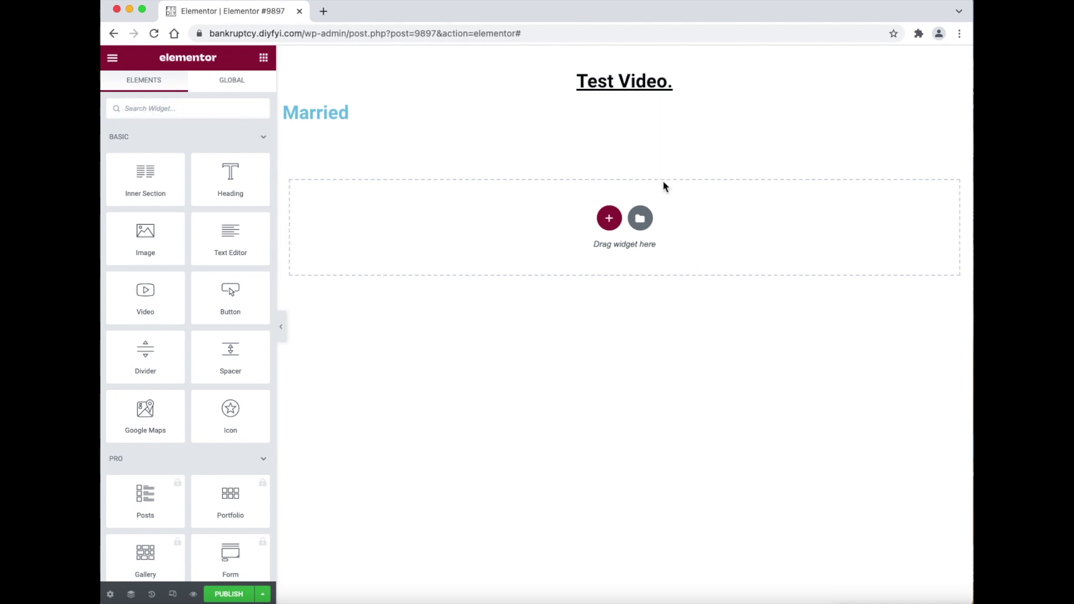
- Unlink the "Married" heading's margin values and set its left margin to 59 px, leaving the other sides at 0
click(390, 108)
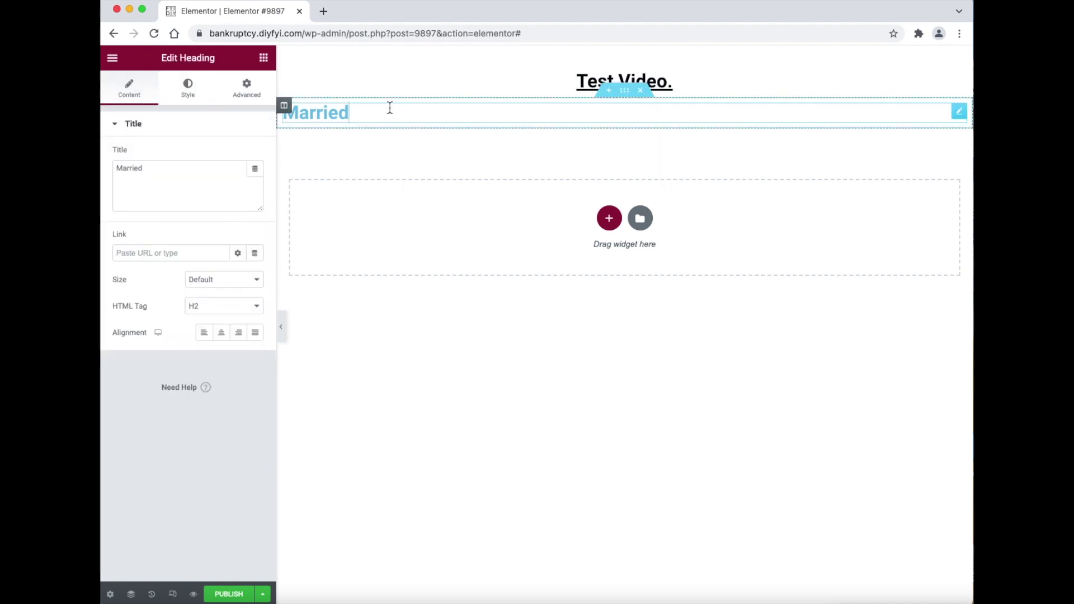
click(253, 101)
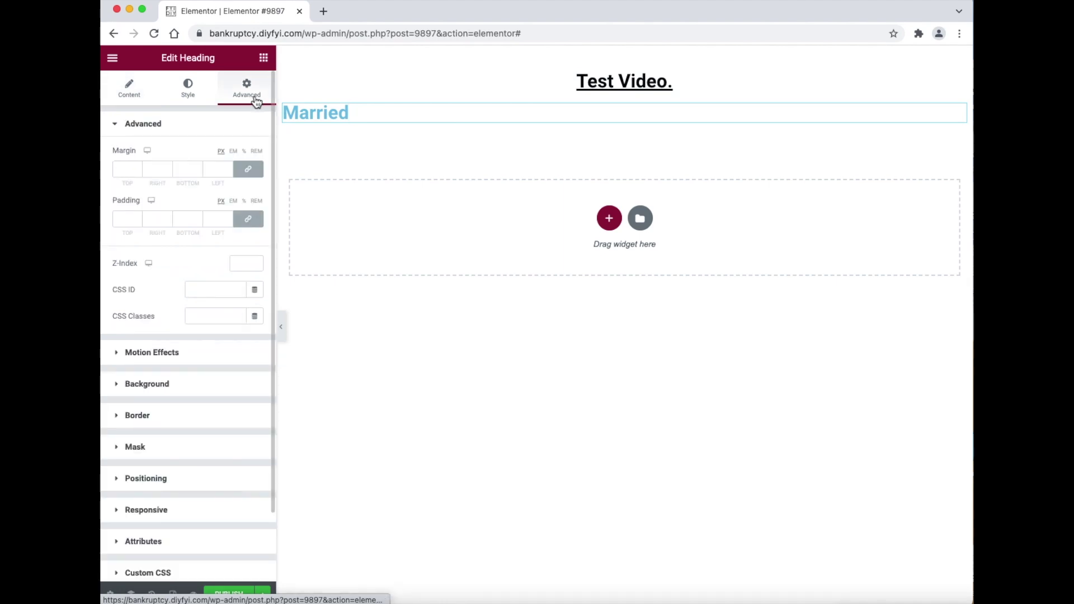
click(227, 167)
text(0)
click(242, 172)
click(228, 167)
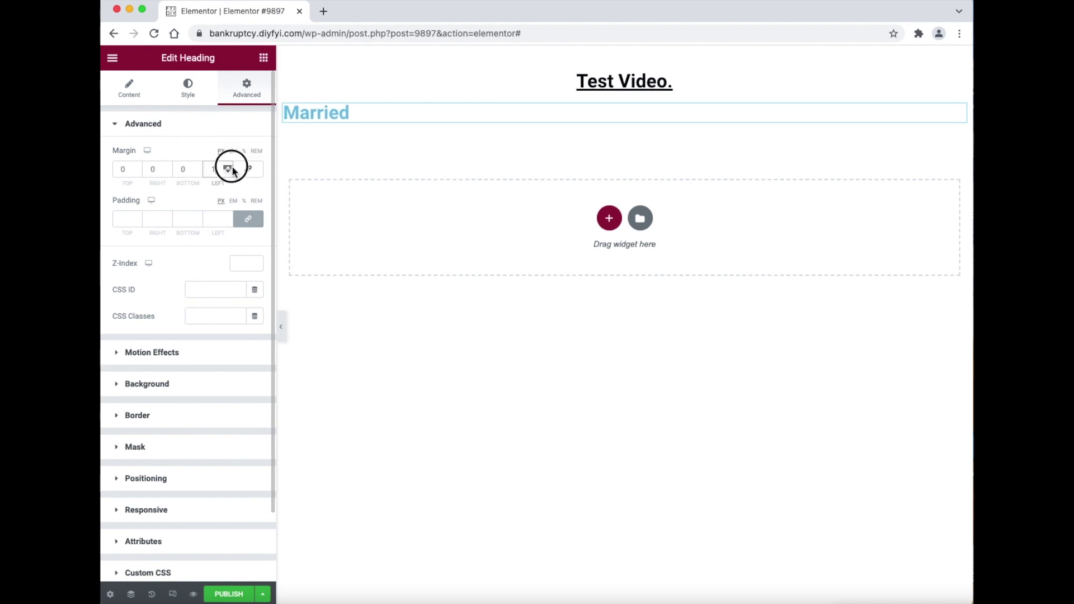
drag(232, 170, 232, 170)
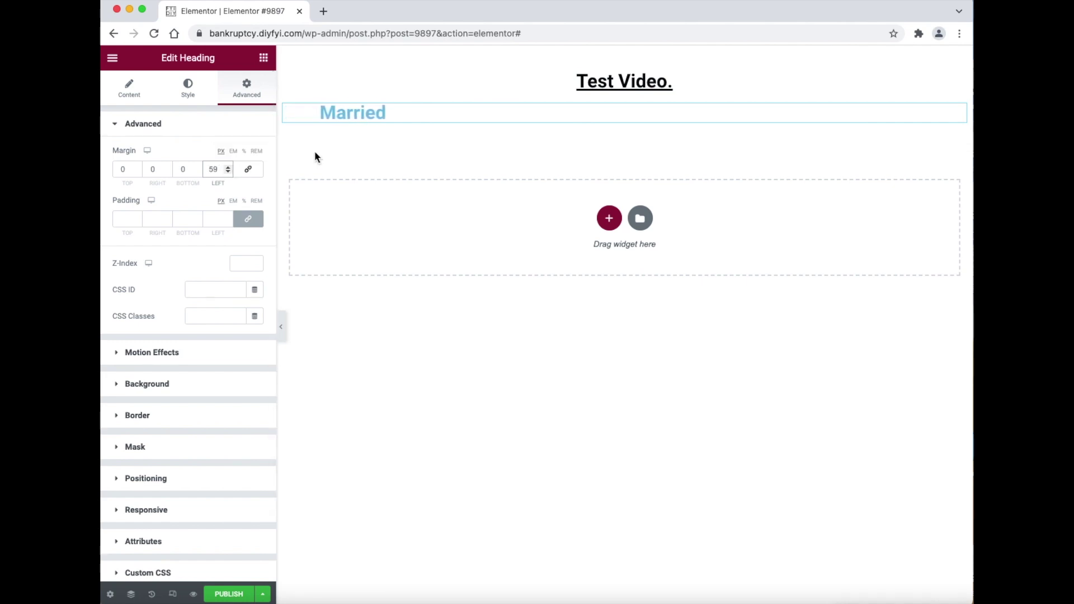
- Add a two-column section below the "Married" heading
click(608, 220)
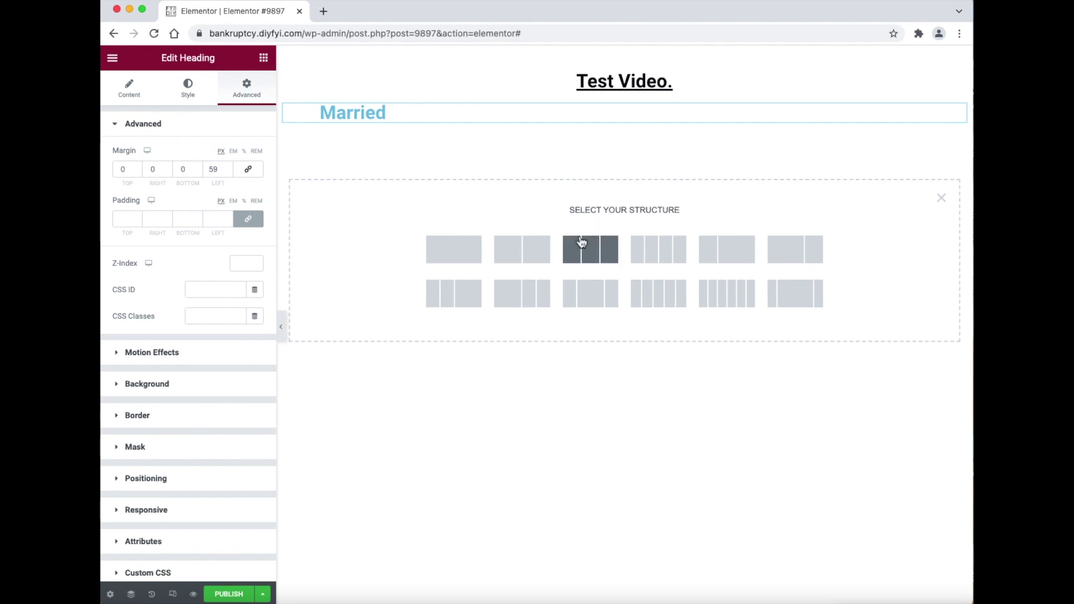
click(546, 253)
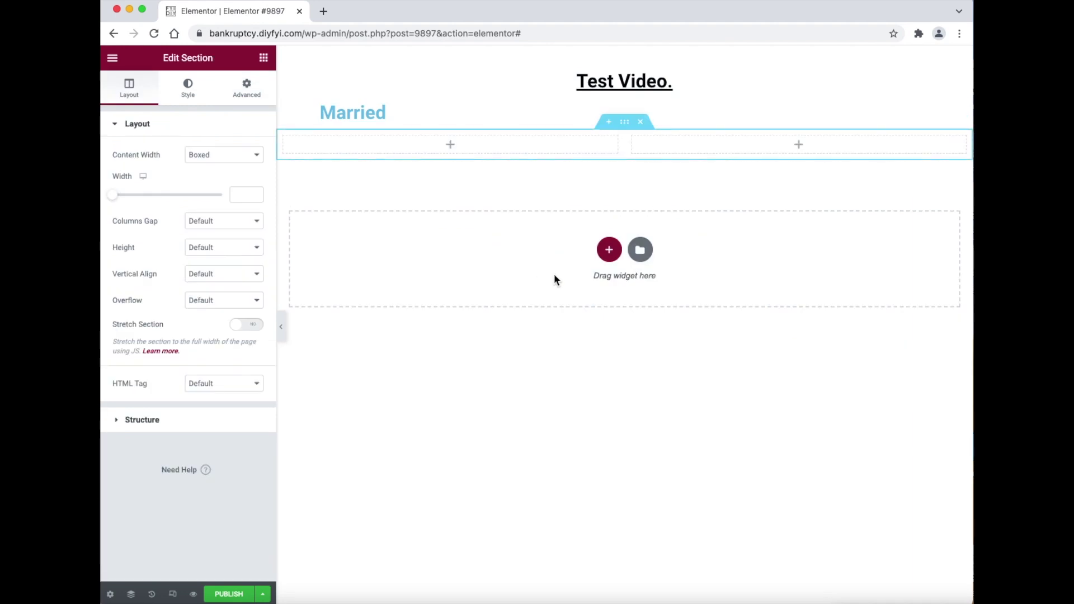
- Add a Shortcode widget to the first column of the two-column section below the "Married" heading
click(460, 155)
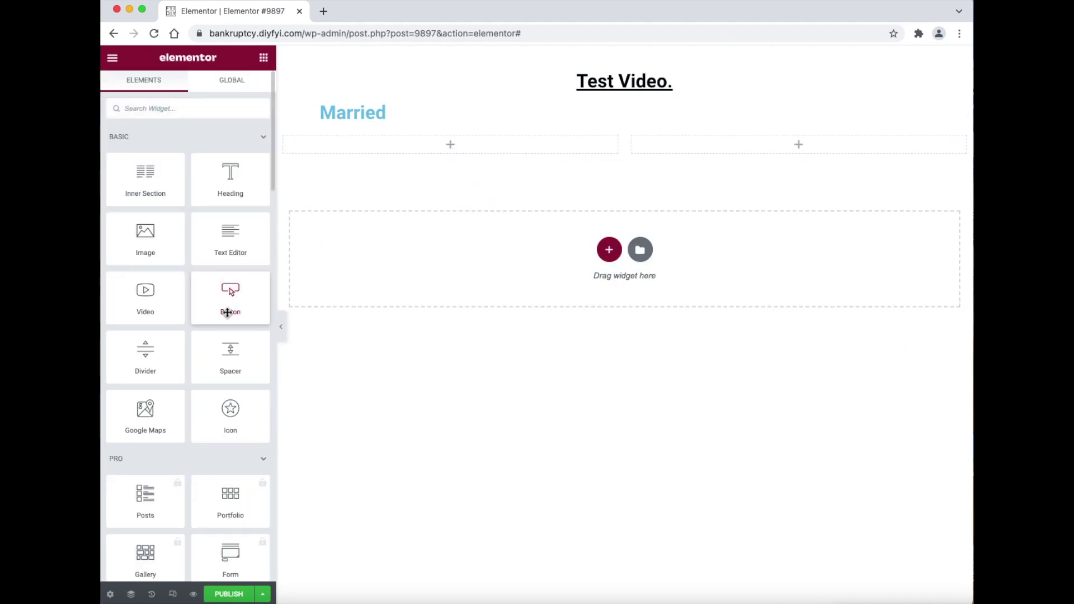
scroll(246, 302, down, 15)
drag(230, 354, 493, 147)
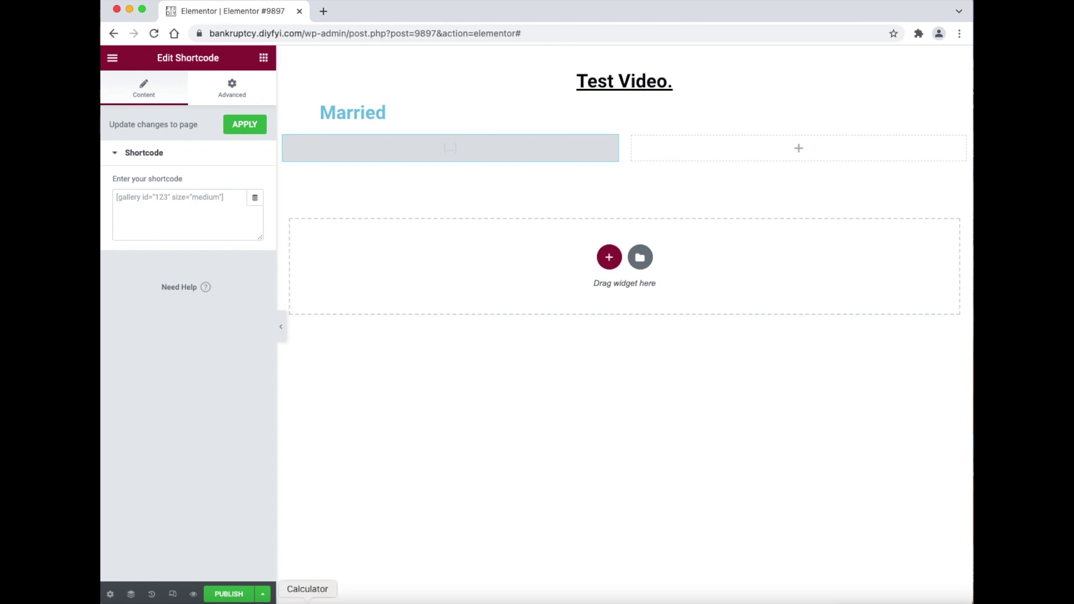
- Copy the muse.ai video player embed code from the notes, paste it into the Shortcode widget and apply it
click(347, 597)
drag(554, 232, 454, 211)
right_click(476, 214)
click(488, 240)
click(192, 373)
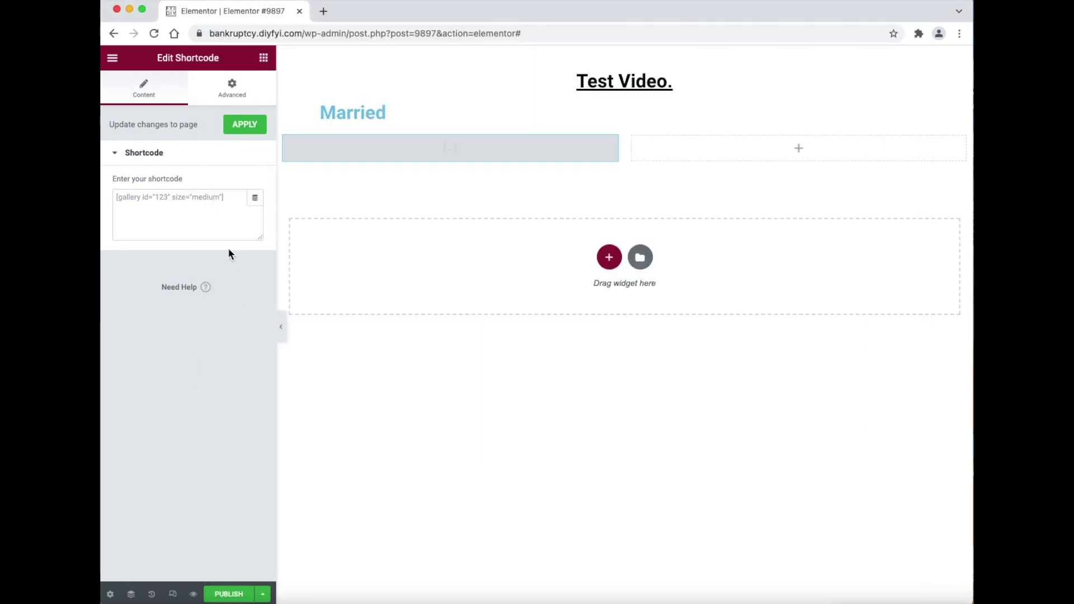
click(228, 202)
right_click(144, 202)
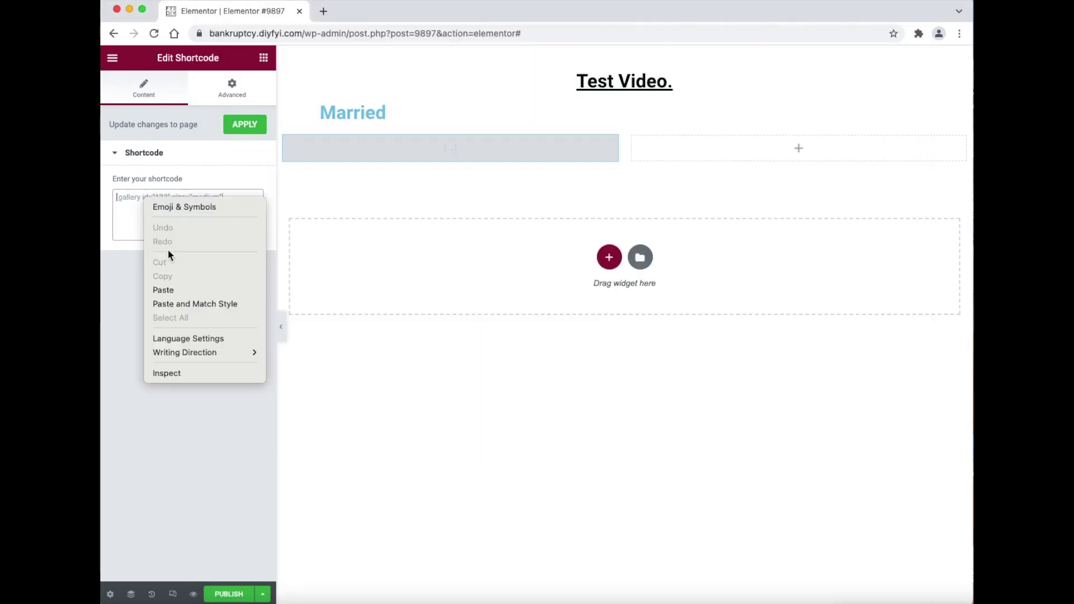
click(182, 290)
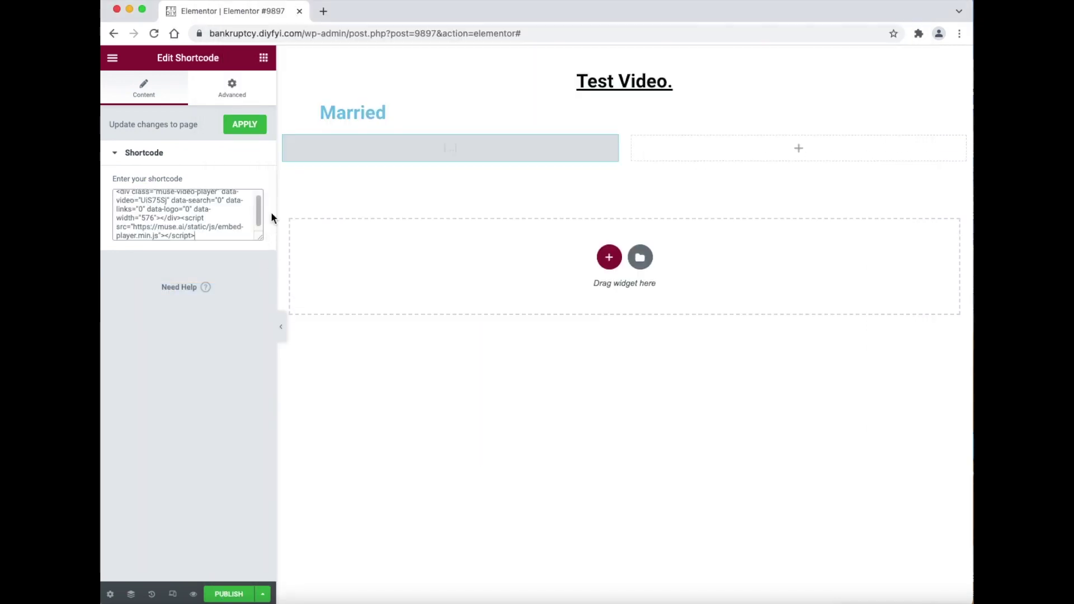
click(265, 132)
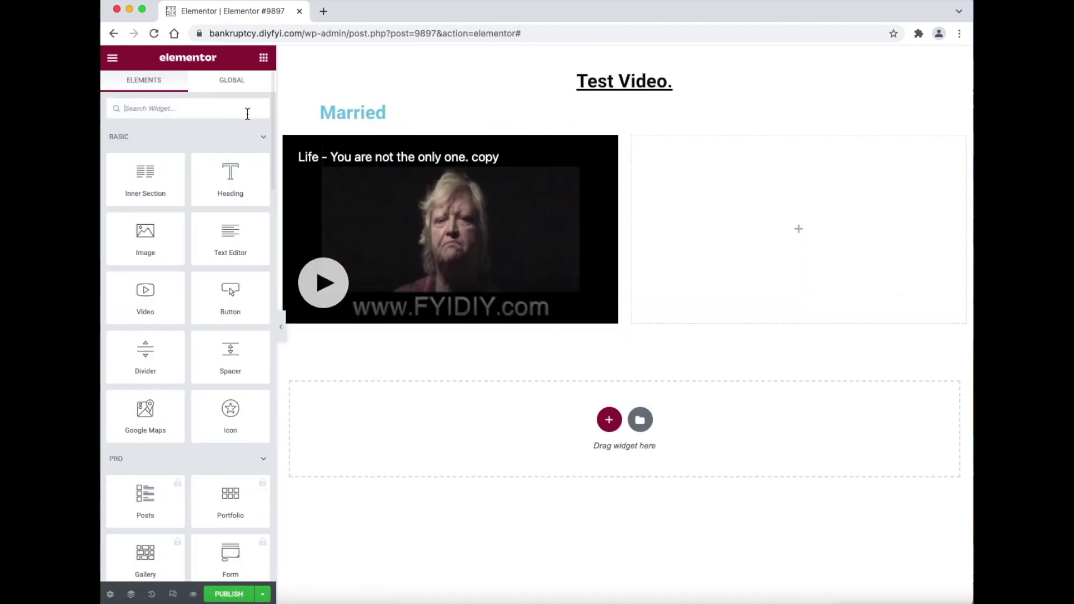
- Set the video shortcode's left margin to 29 px with the other sides at 0, and preview the post
click(611, 146)
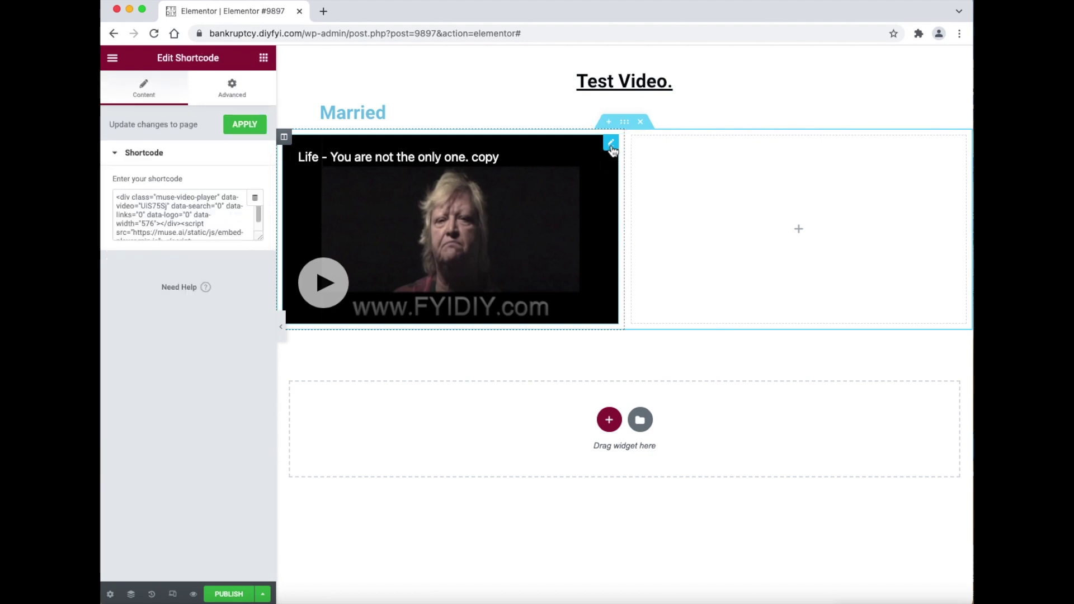
click(244, 100)
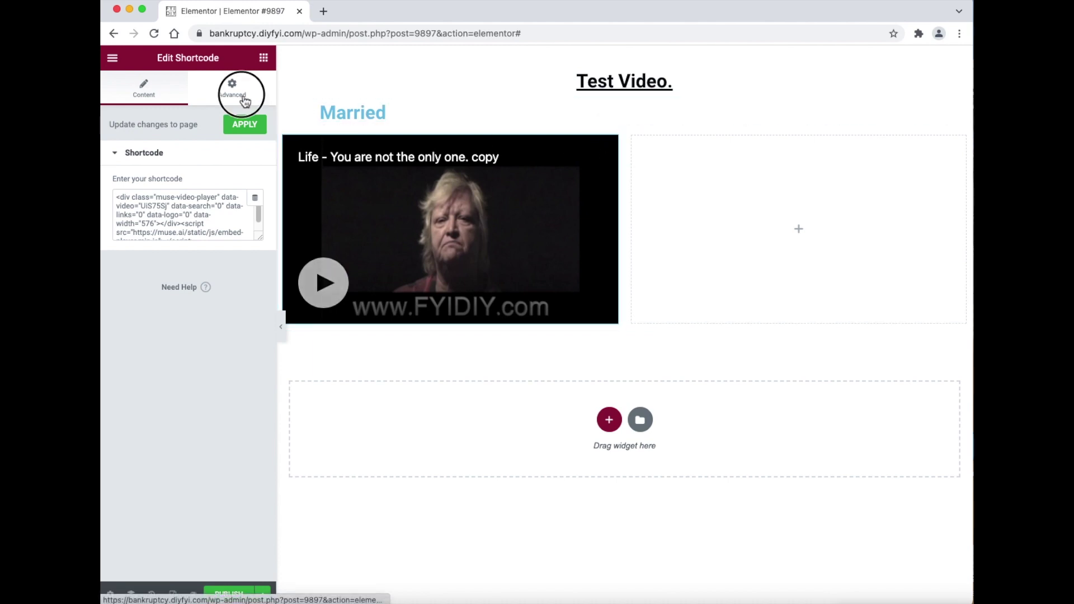
click(229, 197)
text(20)
click(228, 196)
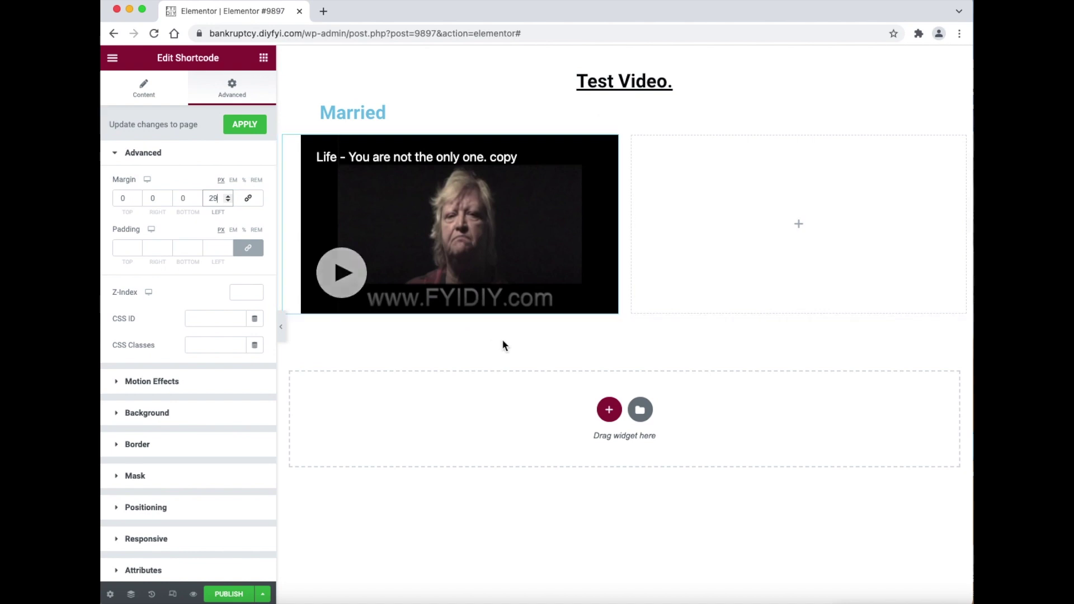
click(194, 595)
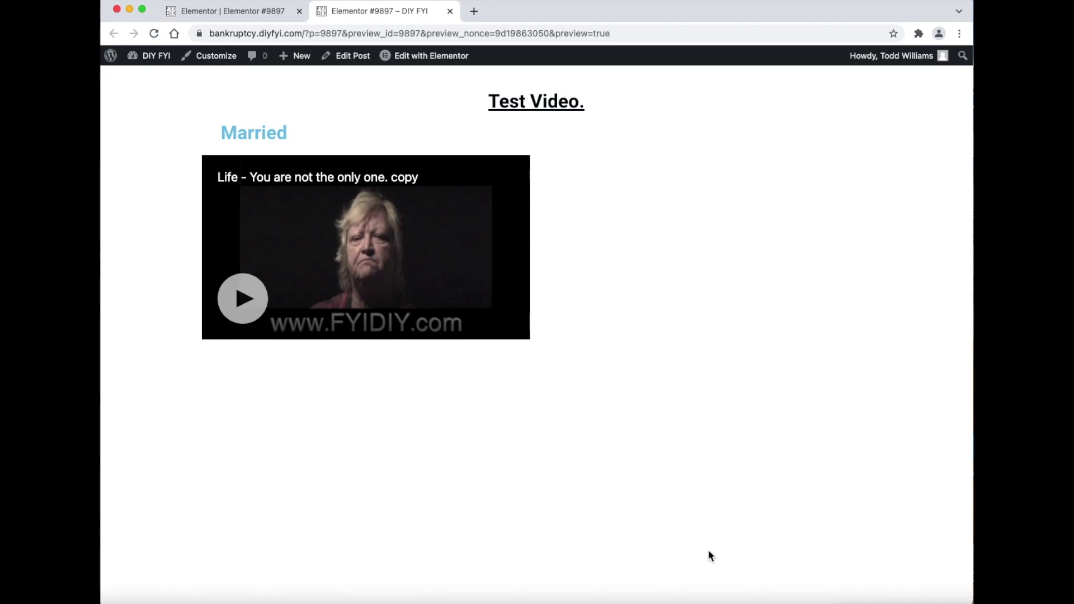
key(super+w)
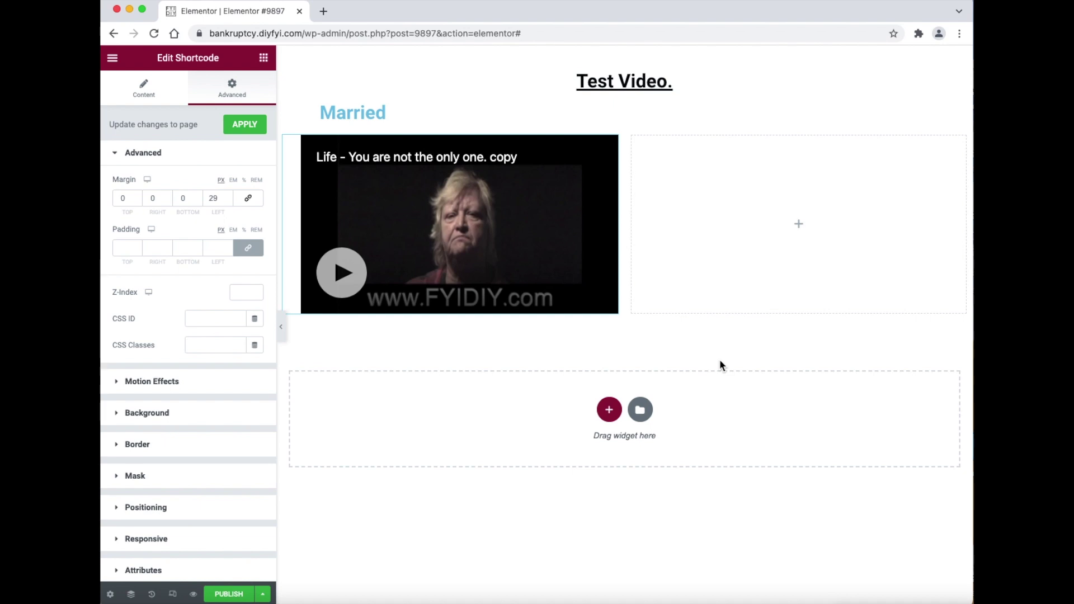
- Add a Text Editor widget to the empty column beside the video and replace its placeholder with the copied lines Boy, Girl, Wife, Grass
click(803, 224)
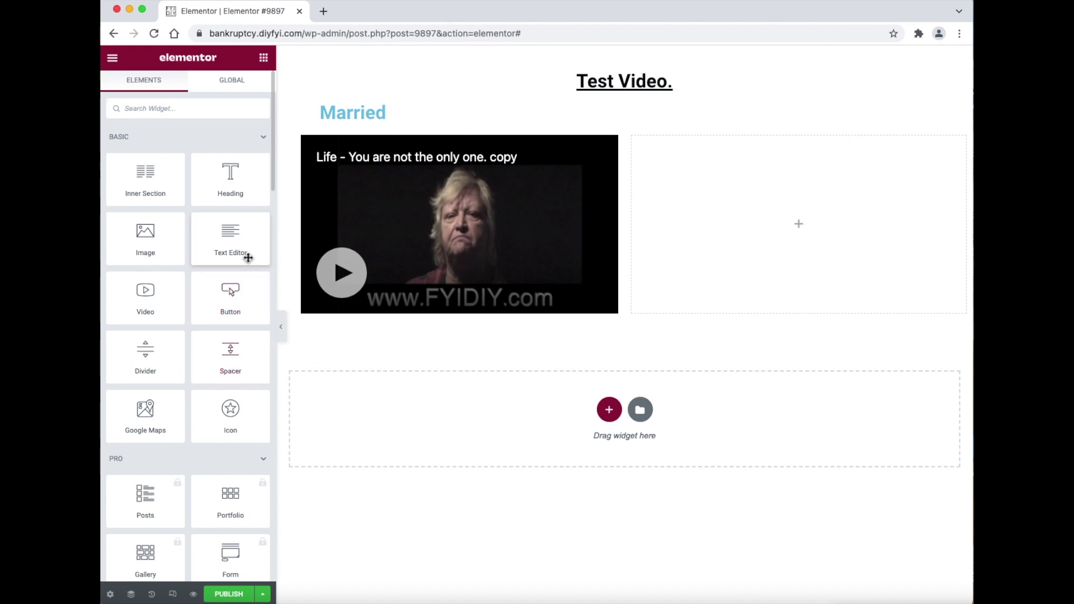
drag(224, 235, 731, 227)
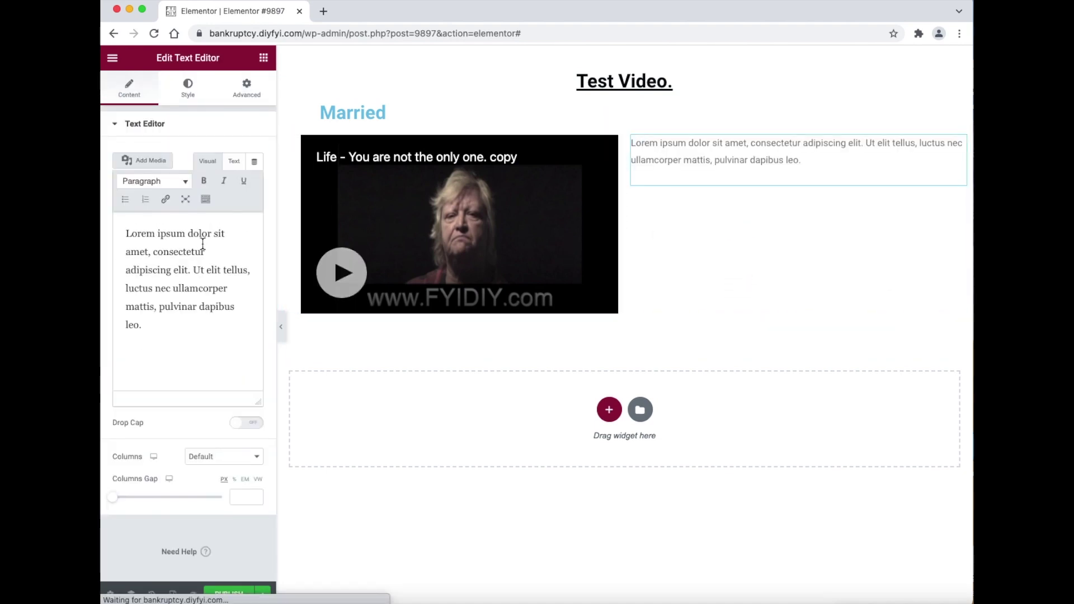
drag(182, 331, 137, 245)
right_click(137, 244)
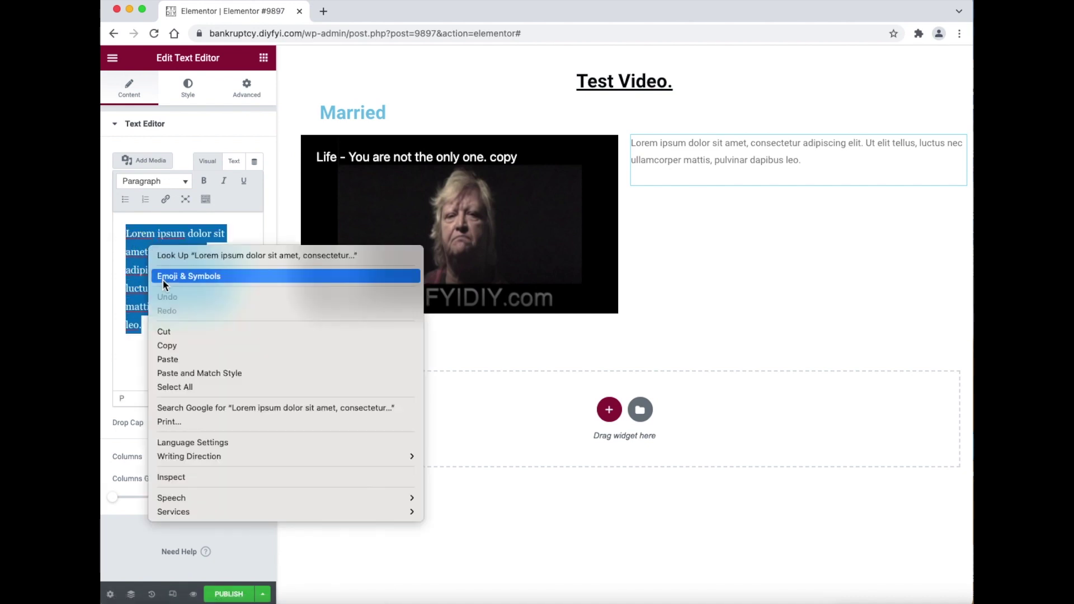
click(166, 360)
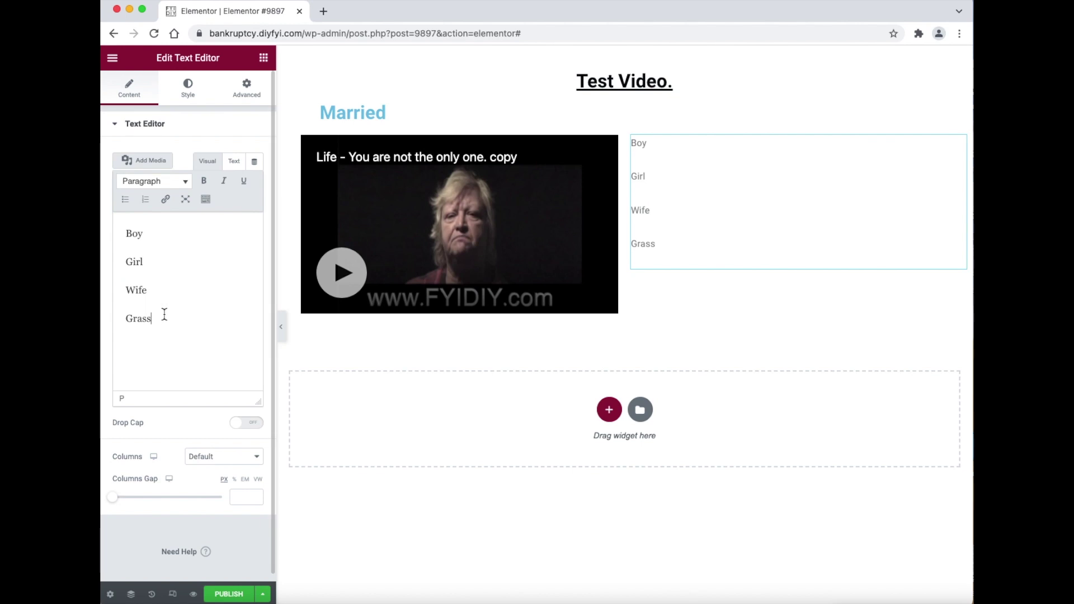
- Convert the four lines Boy, Girl, Wife and Grass in the text widget into a bulleted list
click(151, 256)
key(BackSpace)
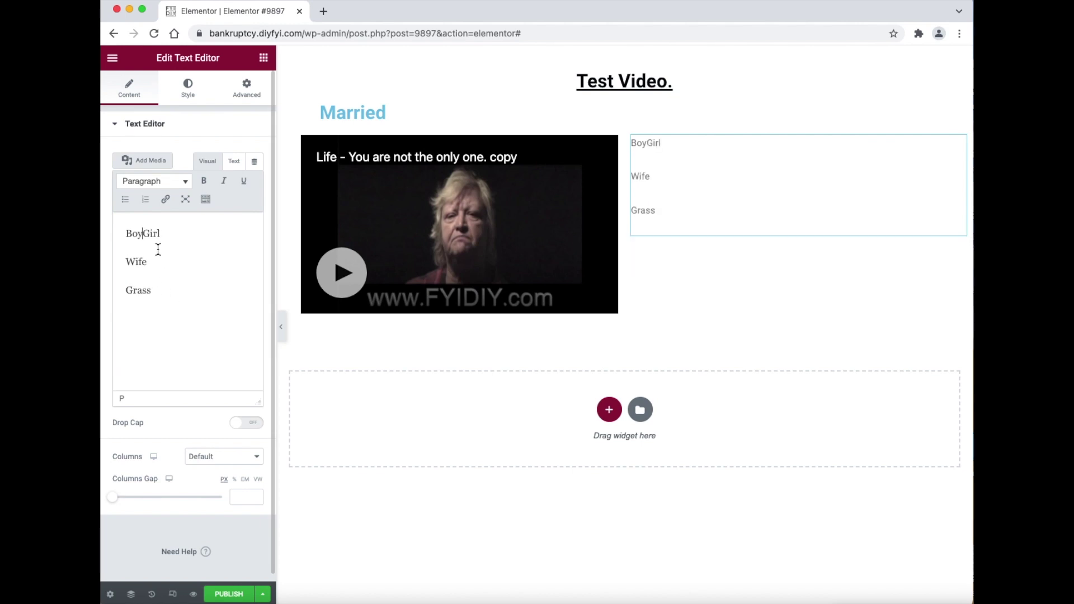
key(Return)
drag(160, 320, 118, 246)
click(125, 199)
- Format all four bulleted list items as bold, italic and underlined
drag(189, 290, 148, 232)
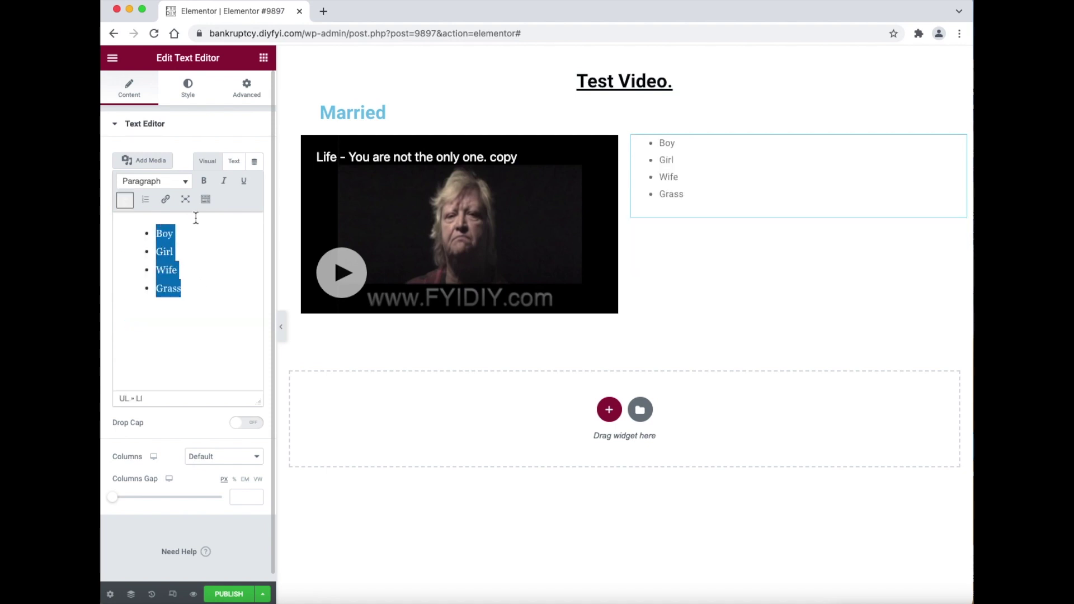
click(204, 180)
click(221, 183)
click(243, 181)
click(202, 235)
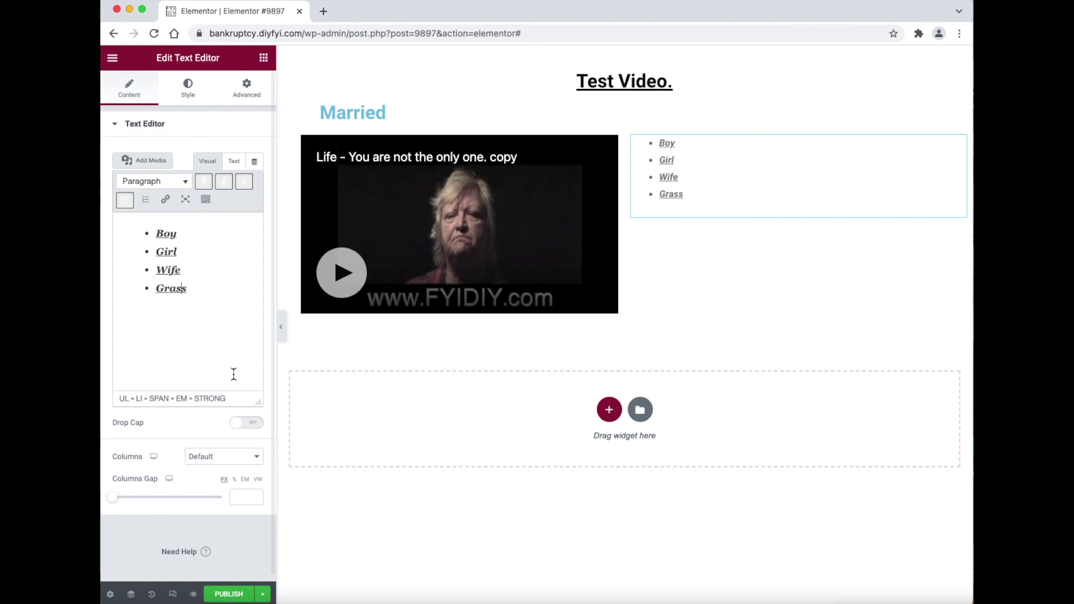
drag(189, 289, 157, 290)
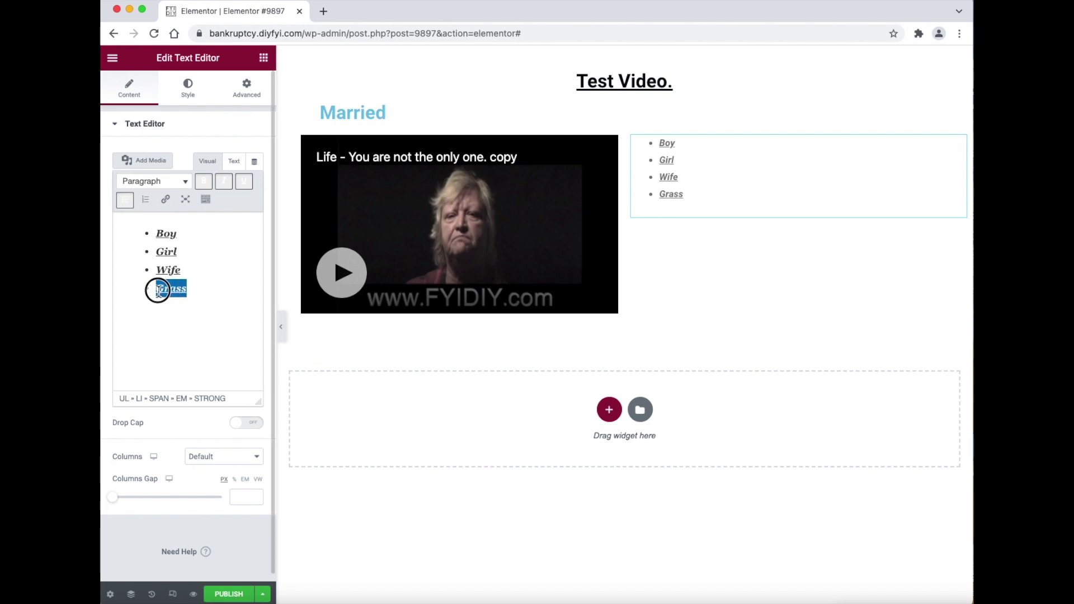
click(170, 207)
right_click(270, 312)
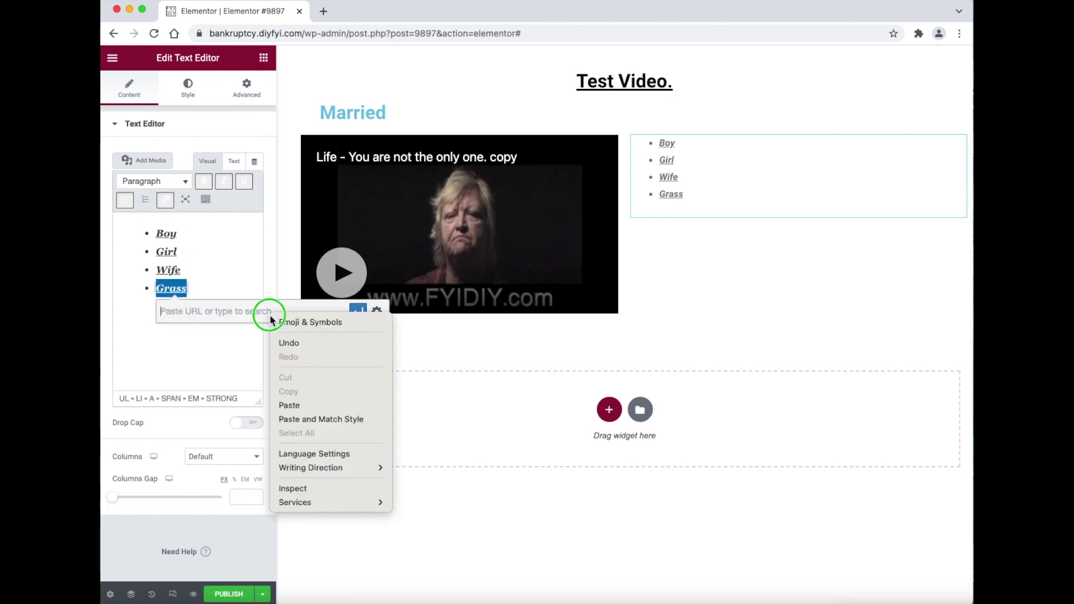
click(308, 405)
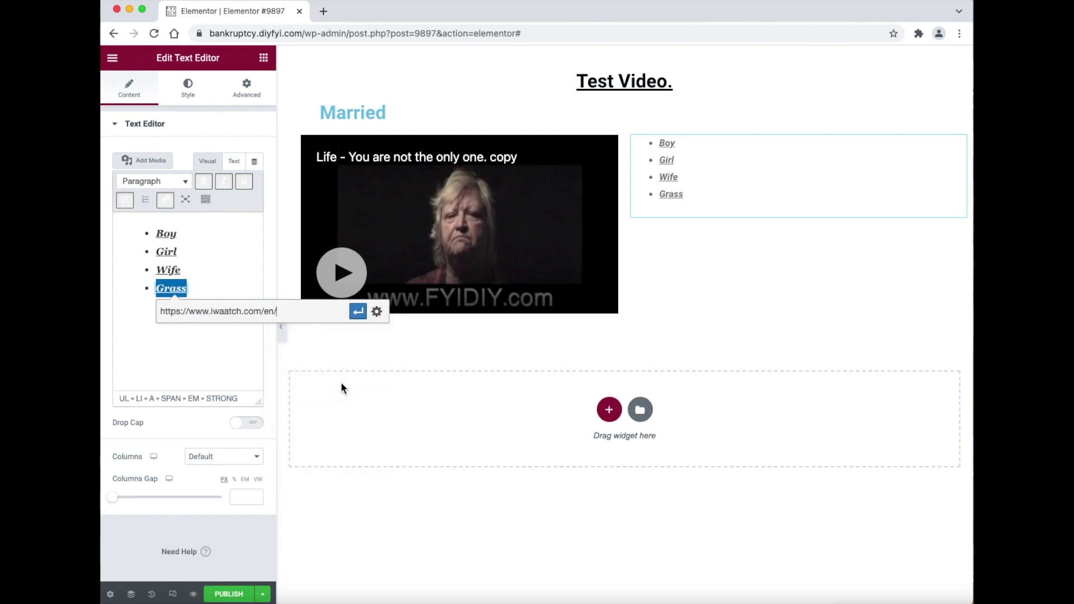
click(358, 314)
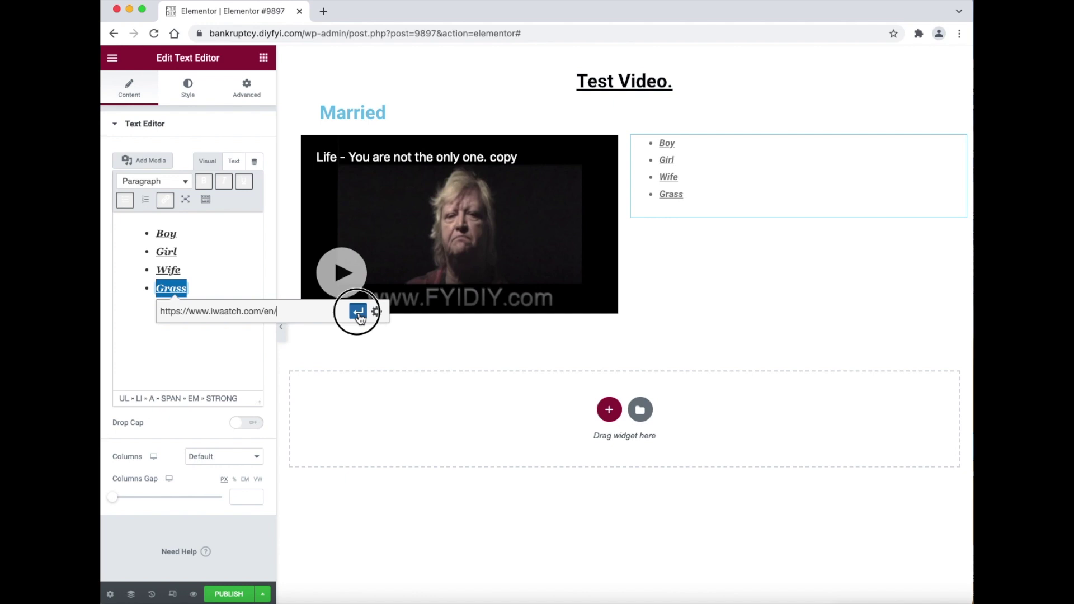
- Preview the post and test the "Grass" link in the bulleted list
click(193, 592)
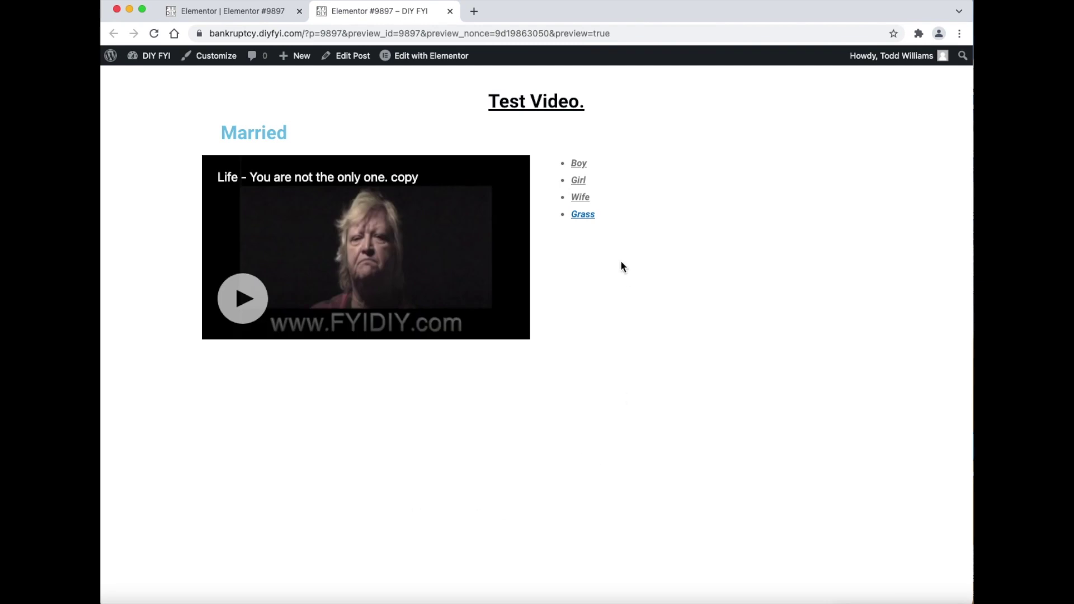
click(583, 215)
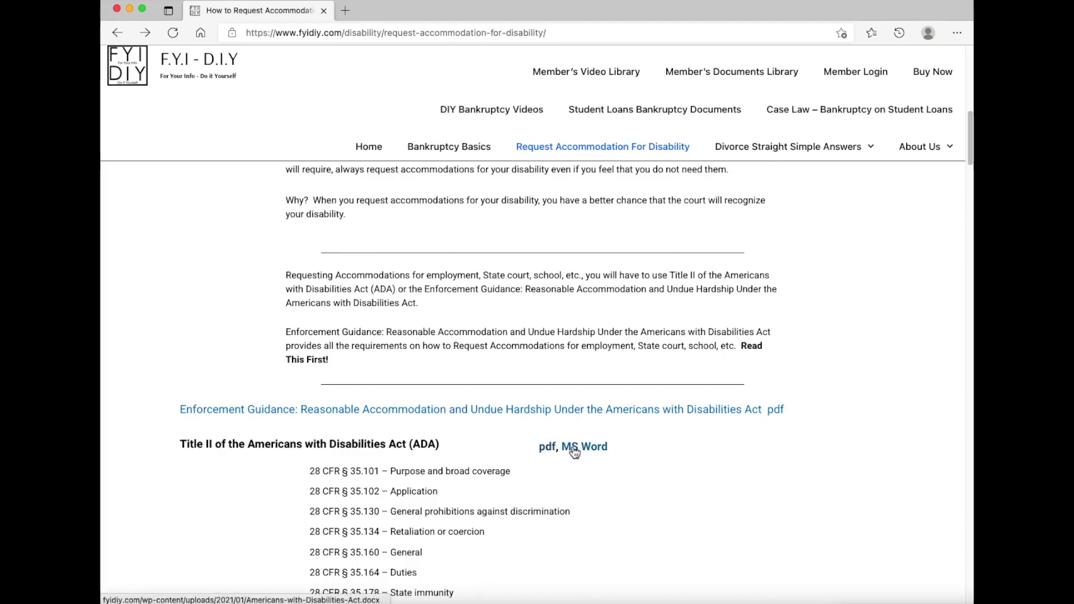
- Open the MS Word version of Title II of the Americans with Disabilities Act and look through it
click(584, 450)
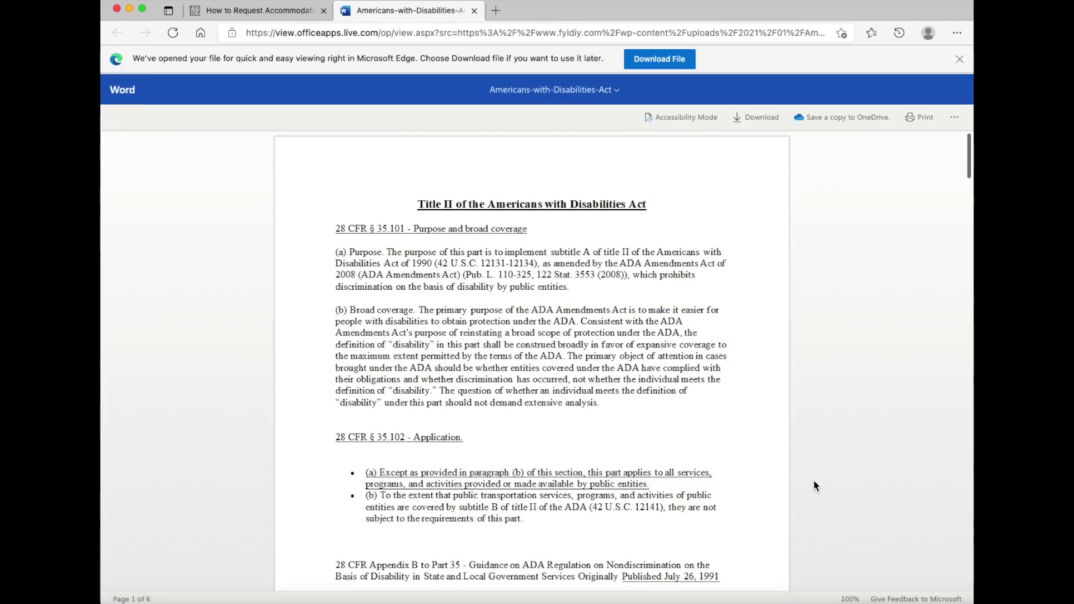
scroll(814, 486, down, 2)
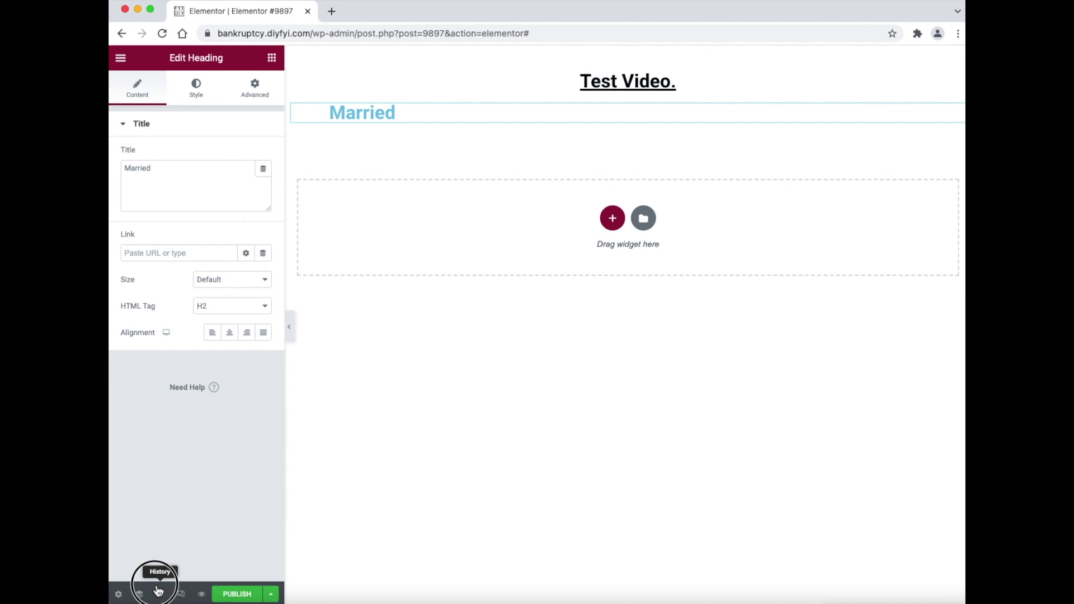
- Step back through the post's edit history to the last heading padding edit, before the "Married" section was added
click(159, 590)
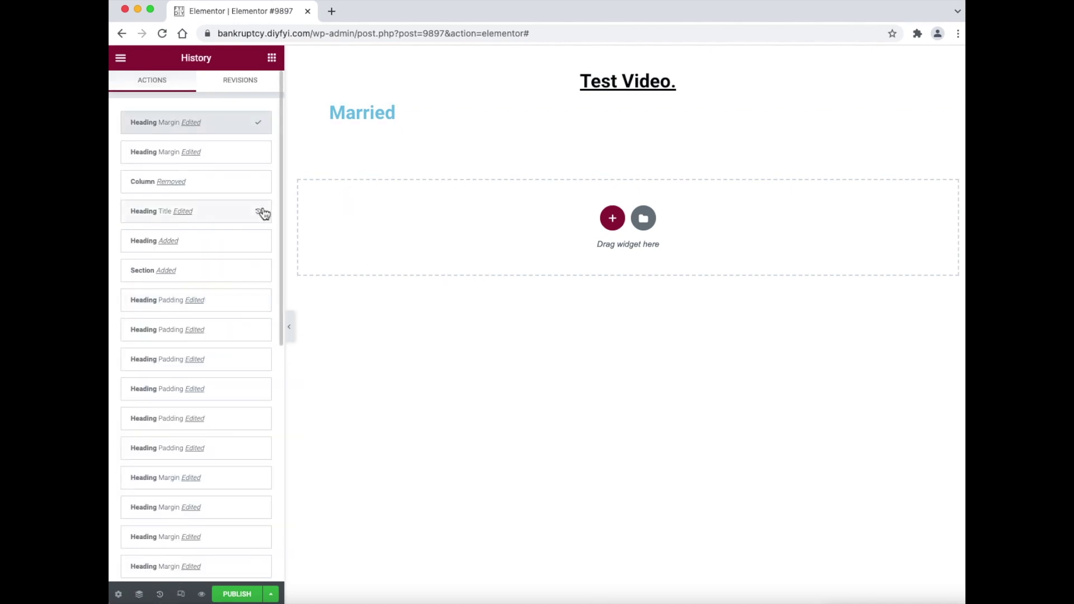
click(237, 182)
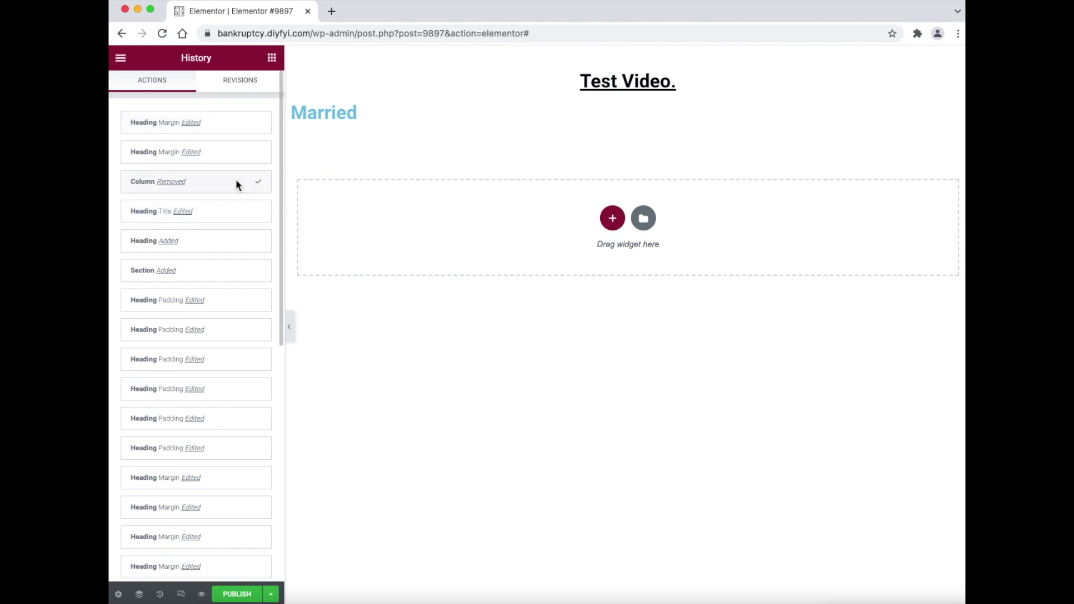
click(223, 211)
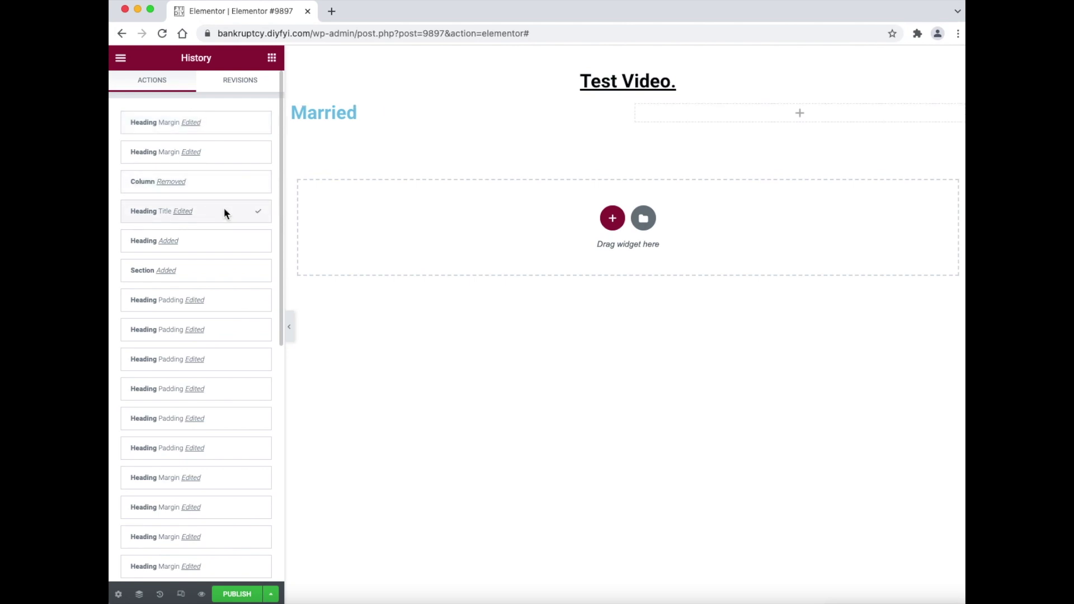
click(221, 241)
click(227, 272)
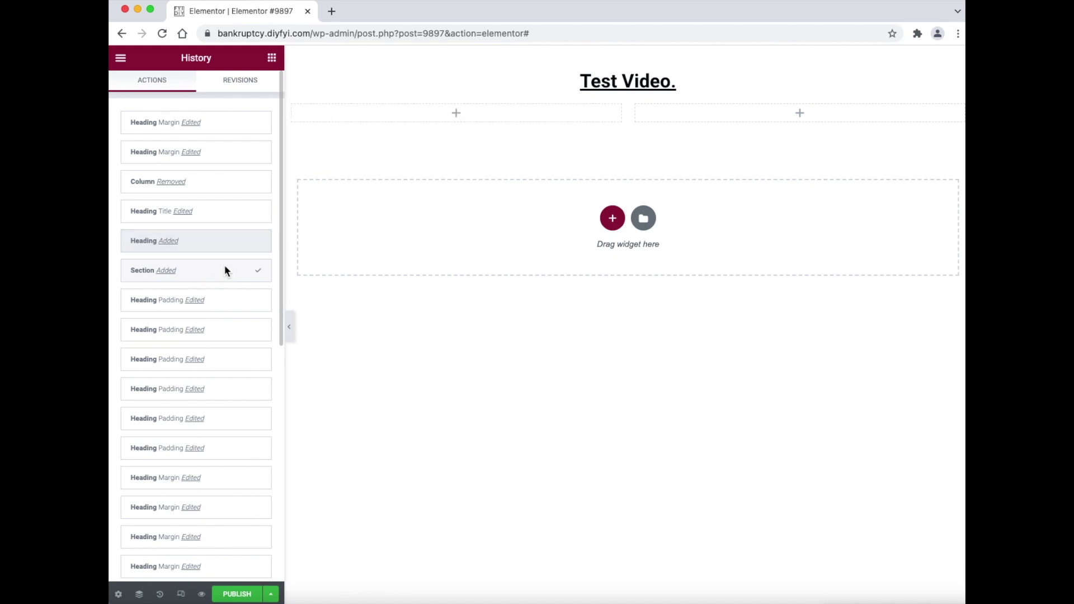
click(232, 300)
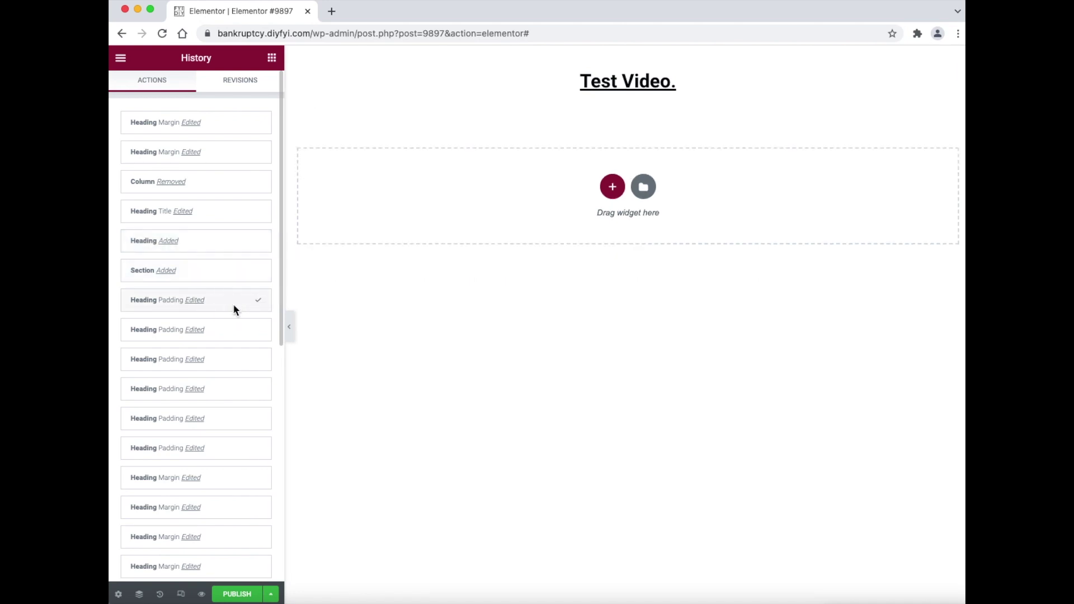
click(384, 311)
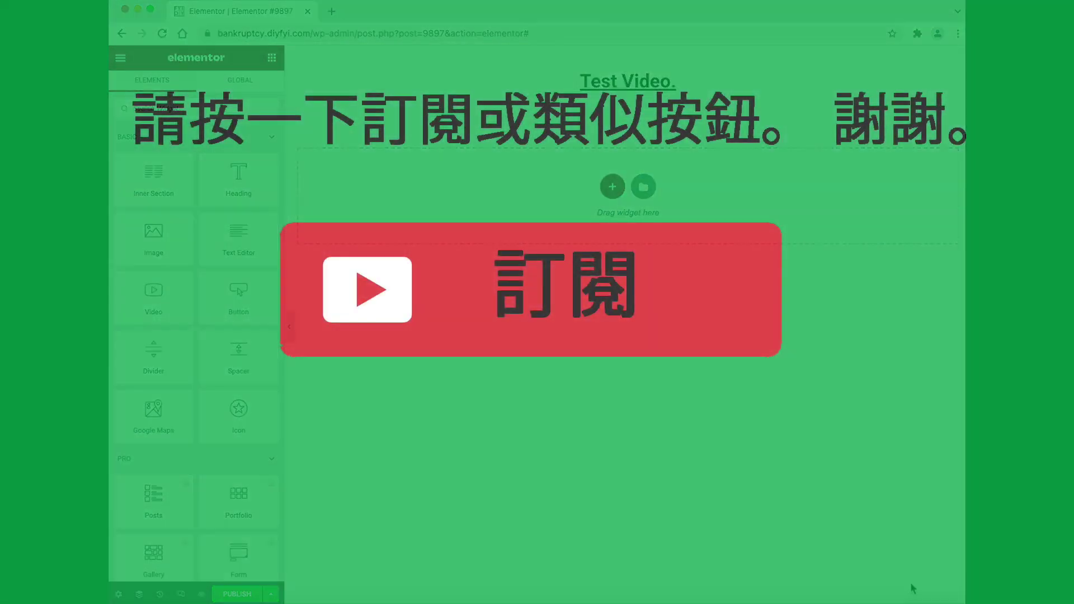